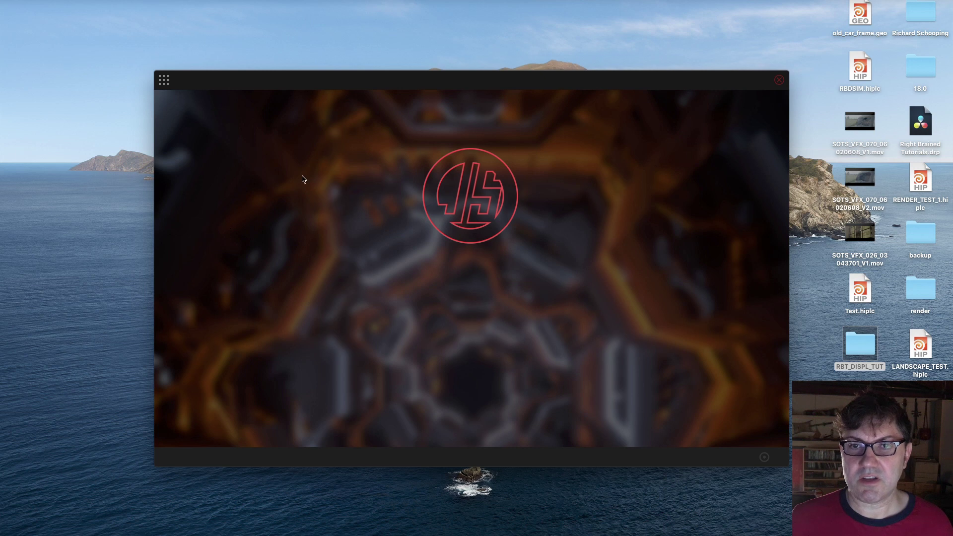
Open the JSplacement: Classic generator and generate a few displacement maps with its default settings
left_click(164, 81)
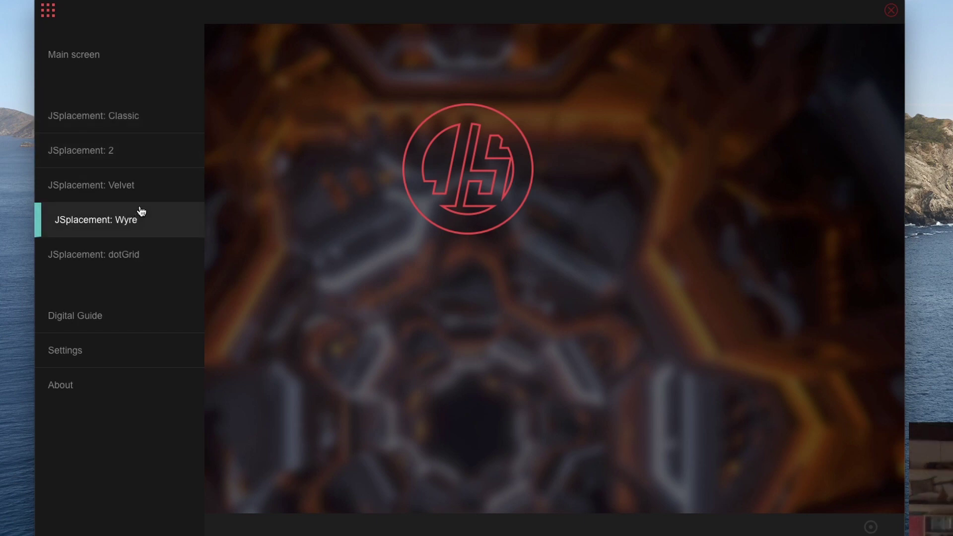
left_click(105, 118)
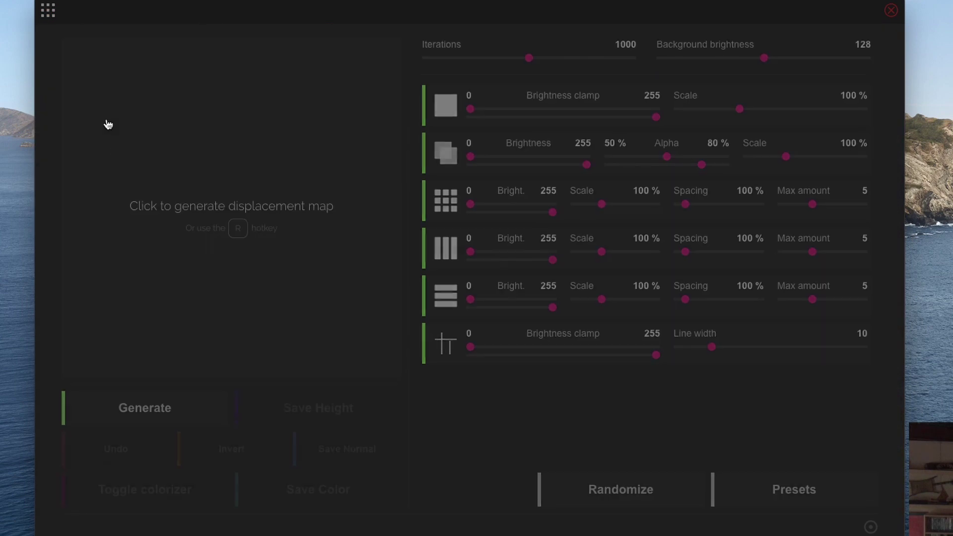
left_click(284, 295)
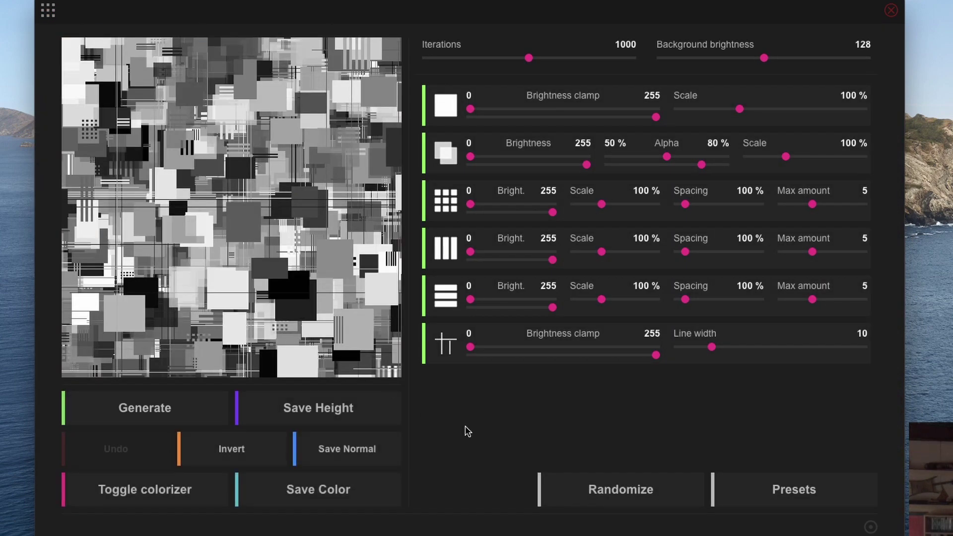
key("space")
key("space")
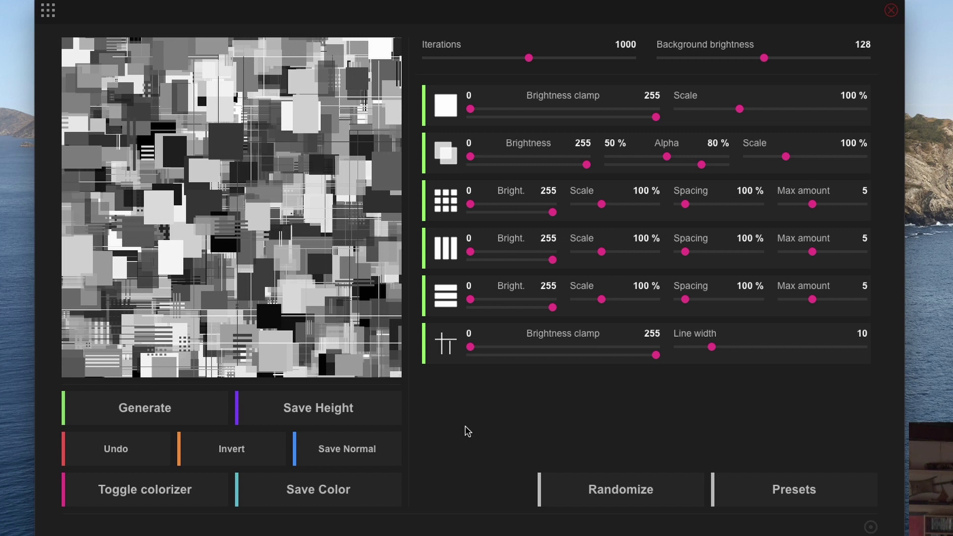
Generate sample displacement maps with the JSplacement: 2 generator using the Classic Set, and with the JSplacement: Velvet generator
left_click(48, 10)
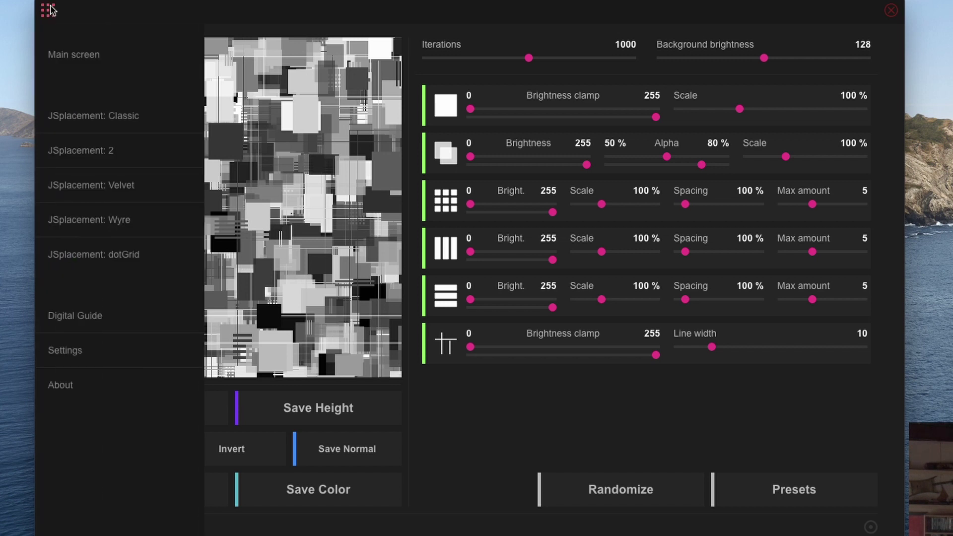
left_click(115, 157)
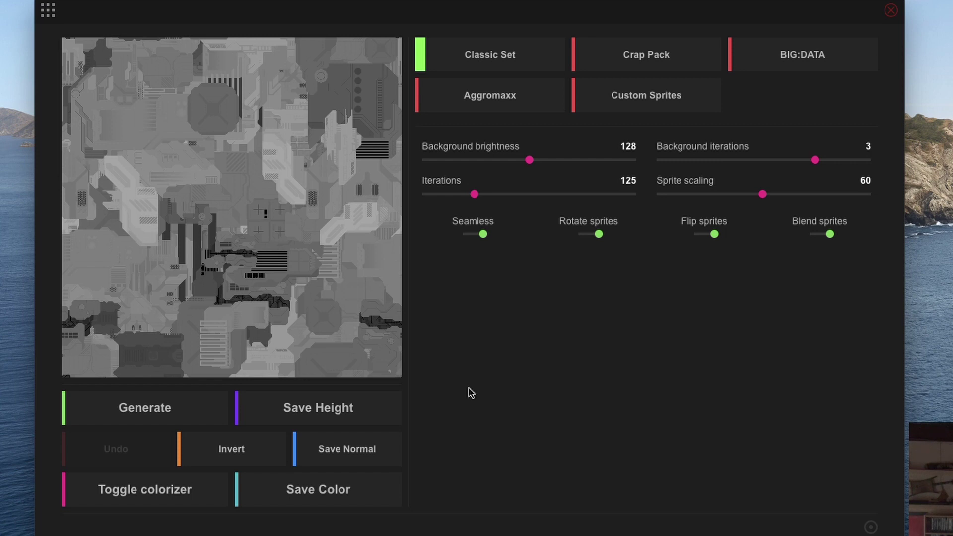
key("space")
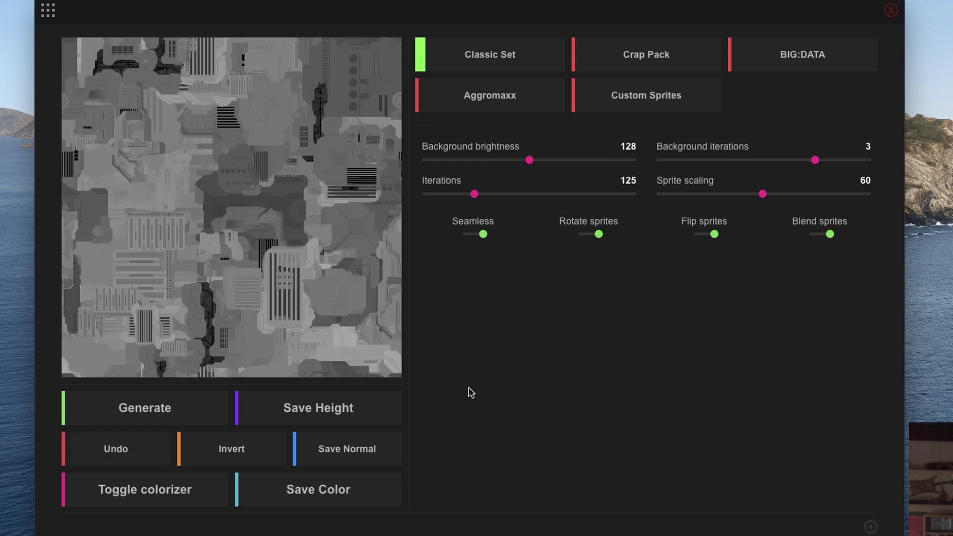
left_click(50, 10)
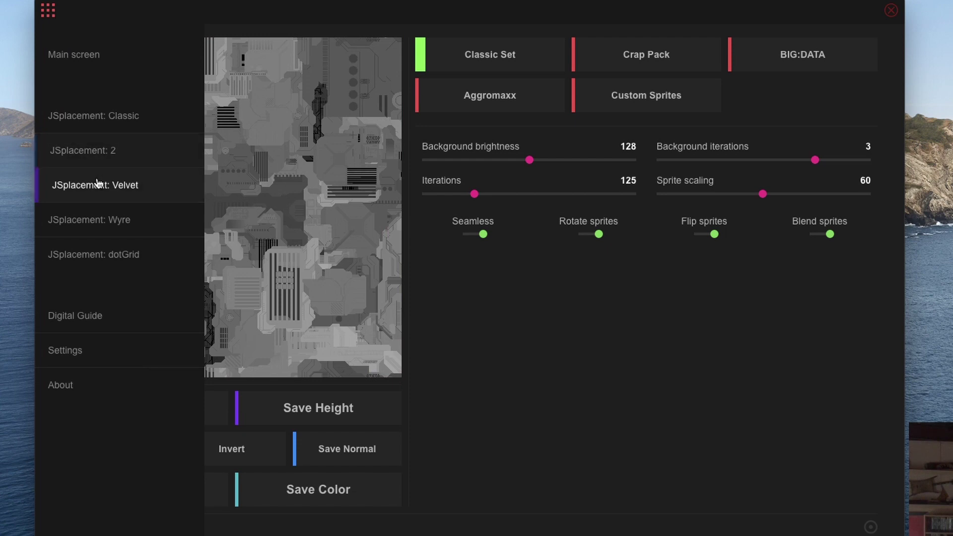
left_click(105, 192)
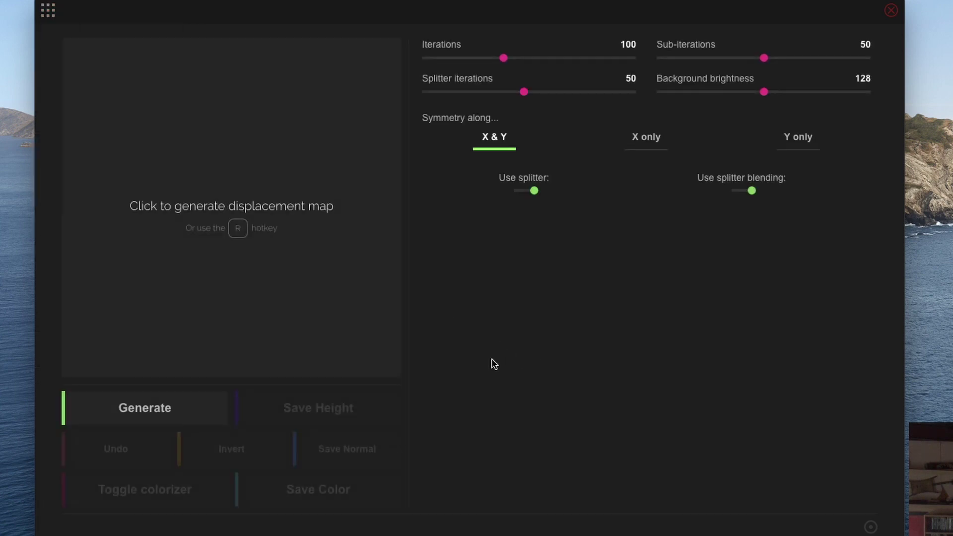
key("r")
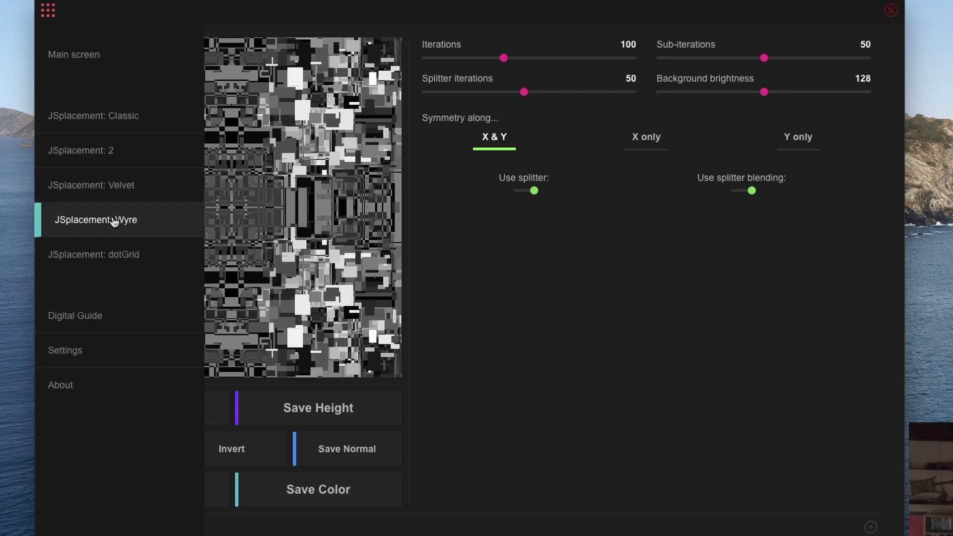
Generate sample displacement maps with the JSplacement: Wyre generator and with the JSplacement: dotGrid generator, using their default settings
left_click(112, 221)
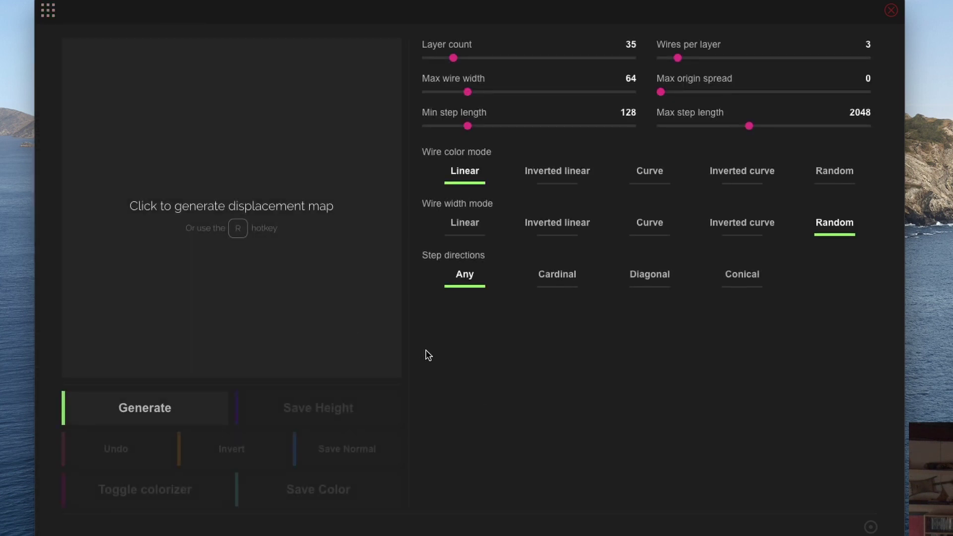
key("r")
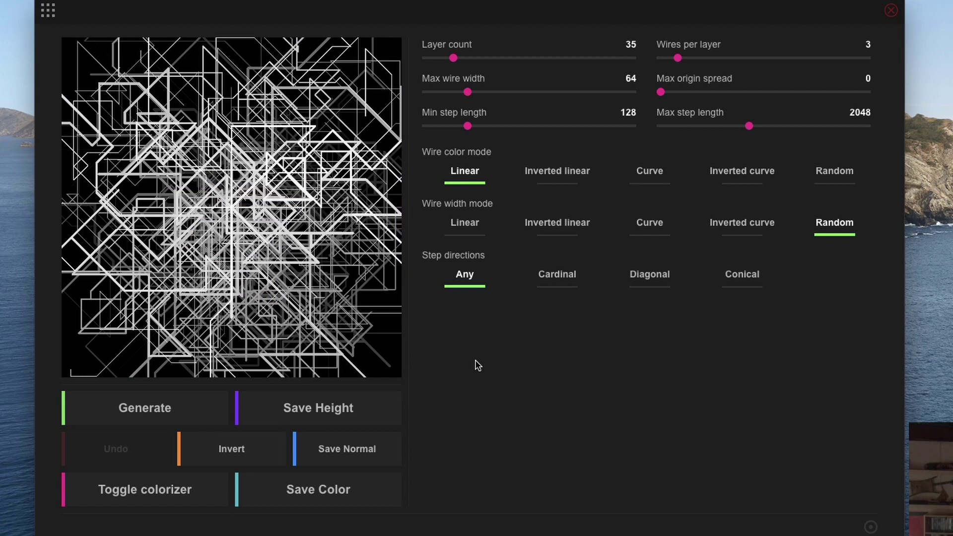
key("r")
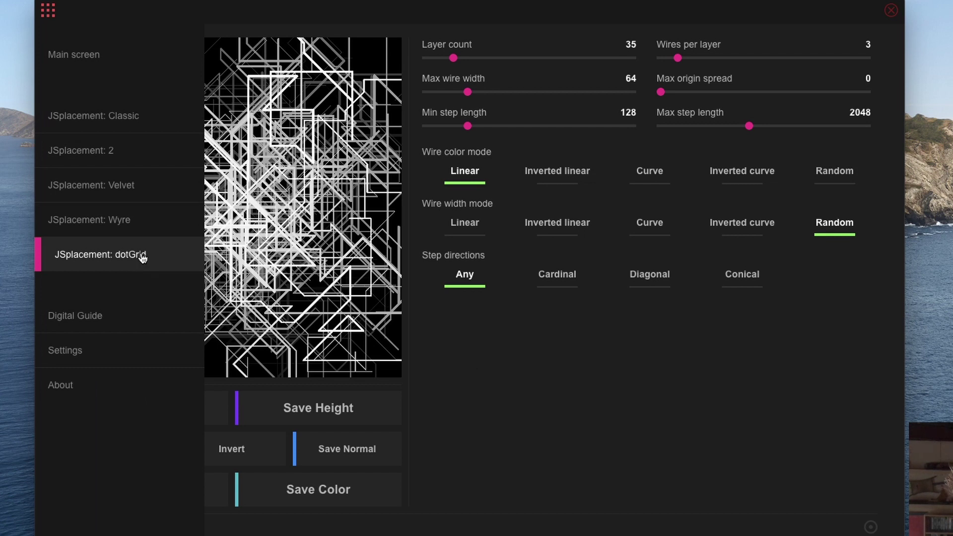
left_click(133, 262)
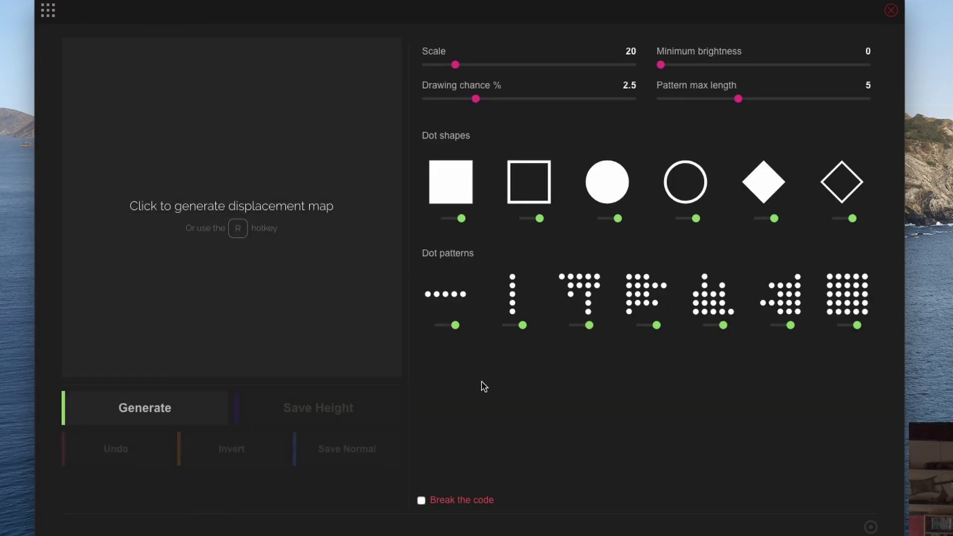
key("r")
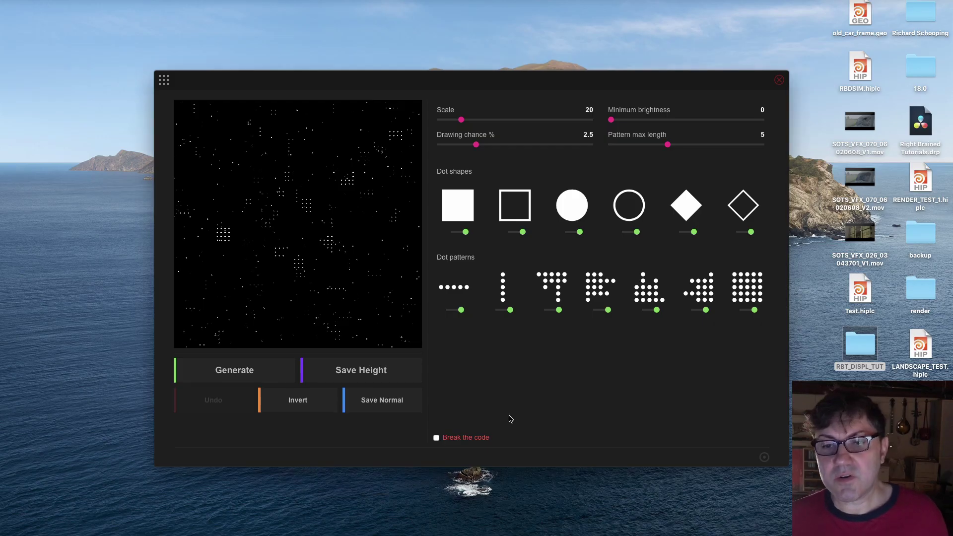
Return to the JSplacement: Classic generator and generate a displacement map with 1000 iterations and background brightness 128
left_click(164, 81)
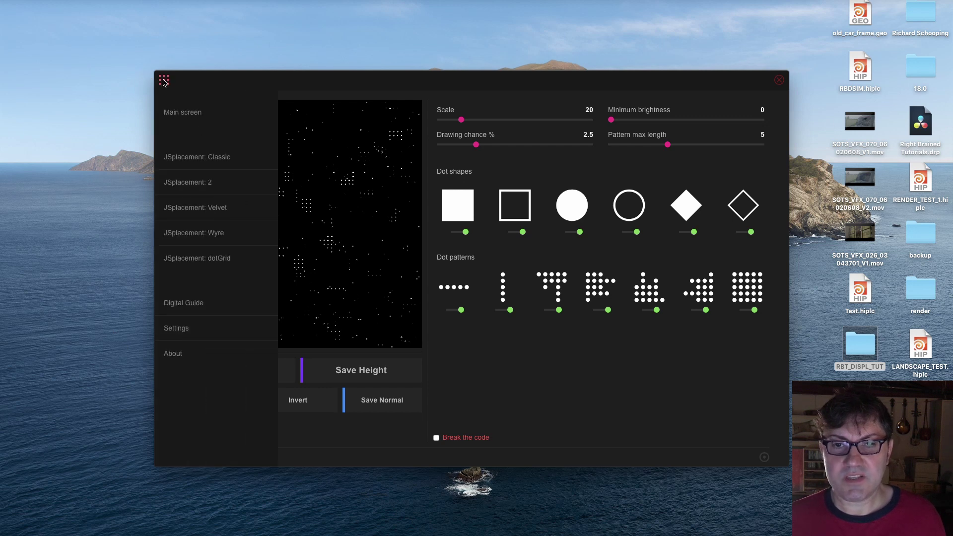
left_click(217, 162)
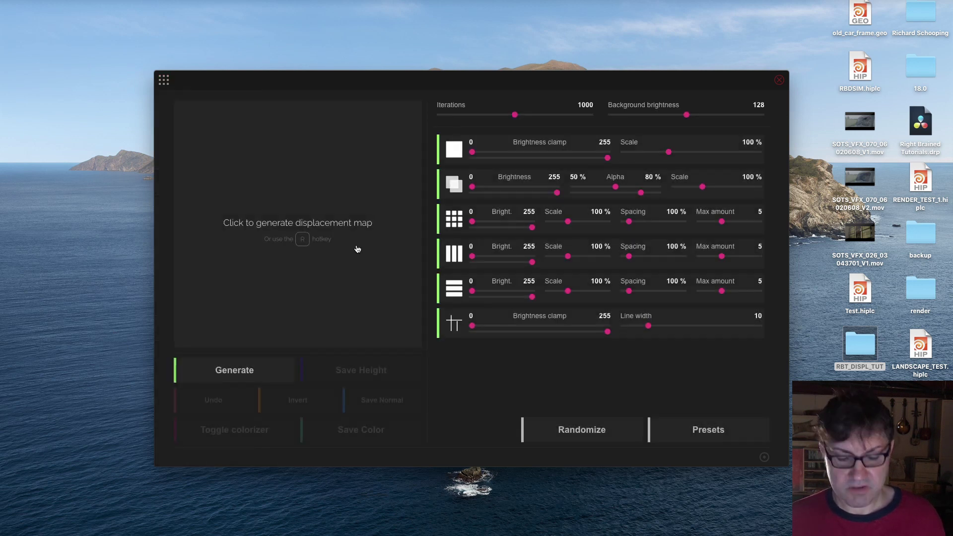
left_click(357, 249)
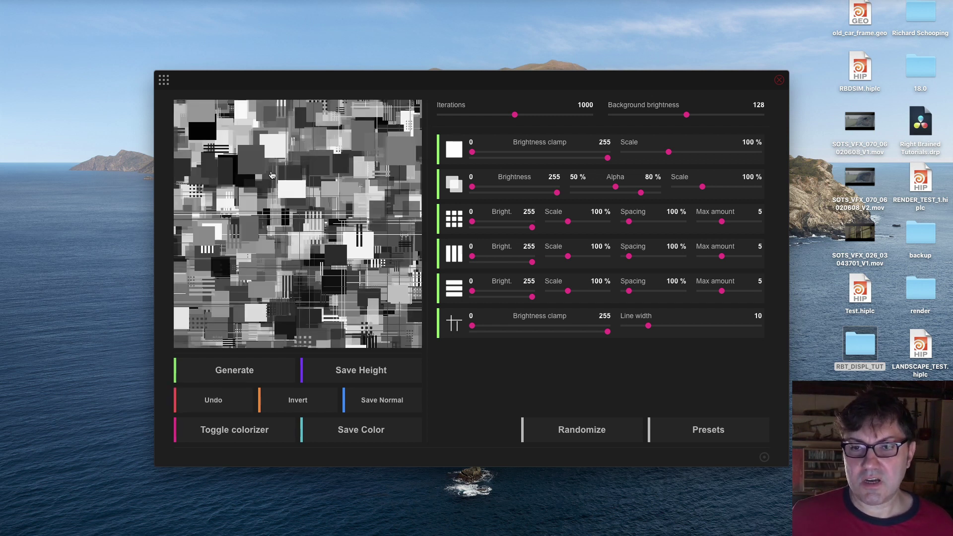
Save the height map to the Desktop as JS_HEIGHT_MAIN.png and preview the saved image
left_click(354, 373)
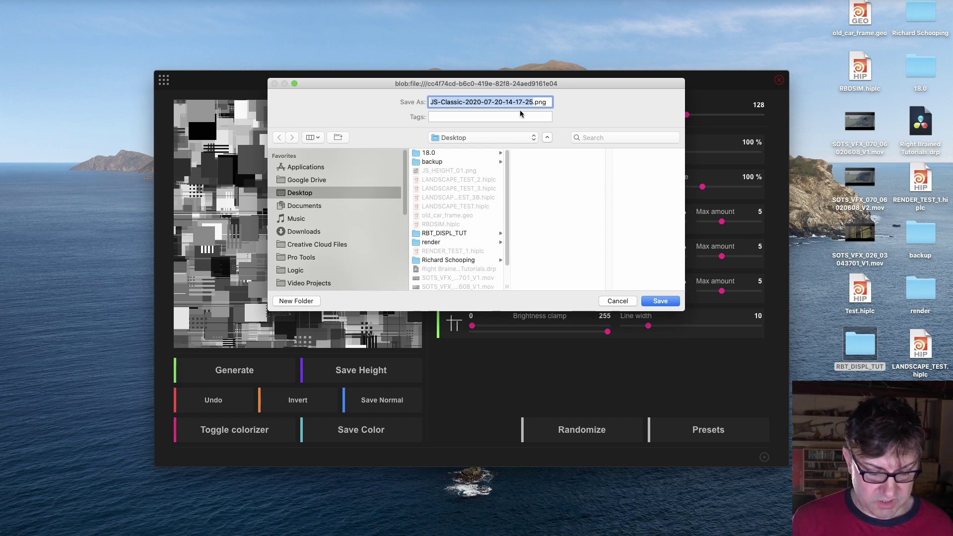
key("BackSpace")
type("JS_HEIGHT)_")
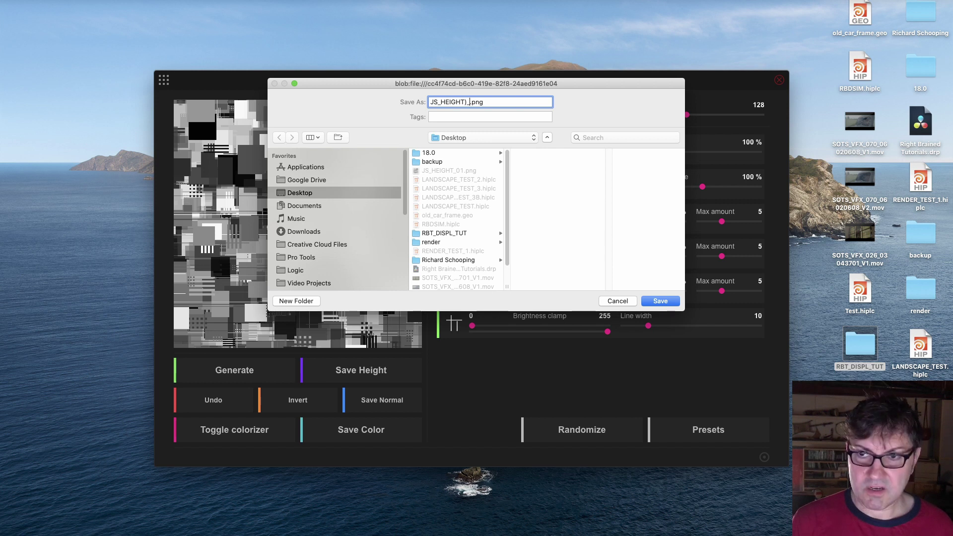
key("BackSpace")
key("BackSpace")
type("_")
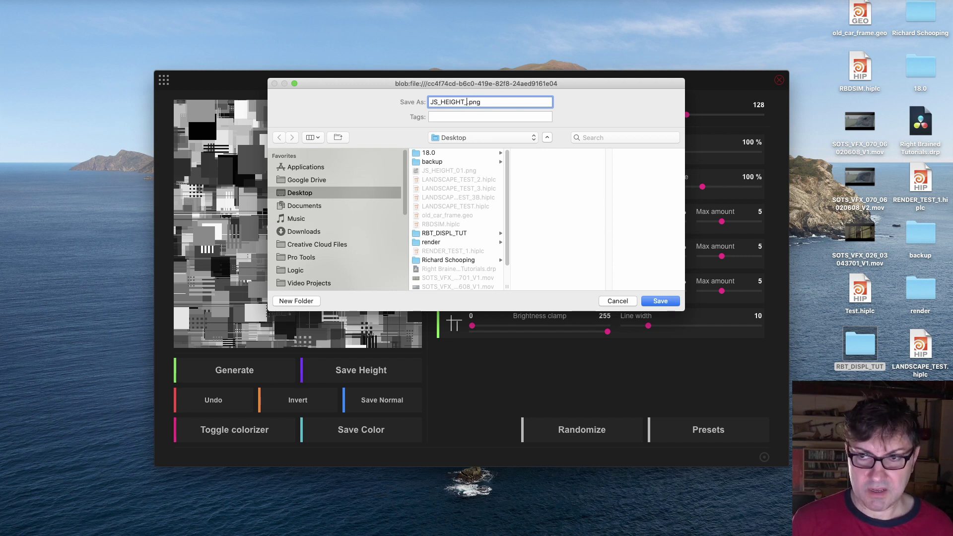
type("02")
key("Return")
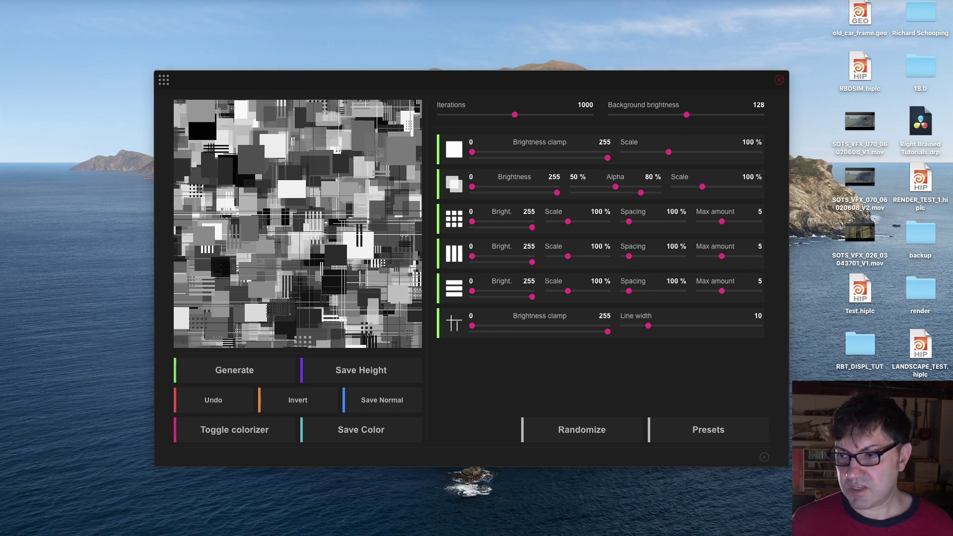
key("space")
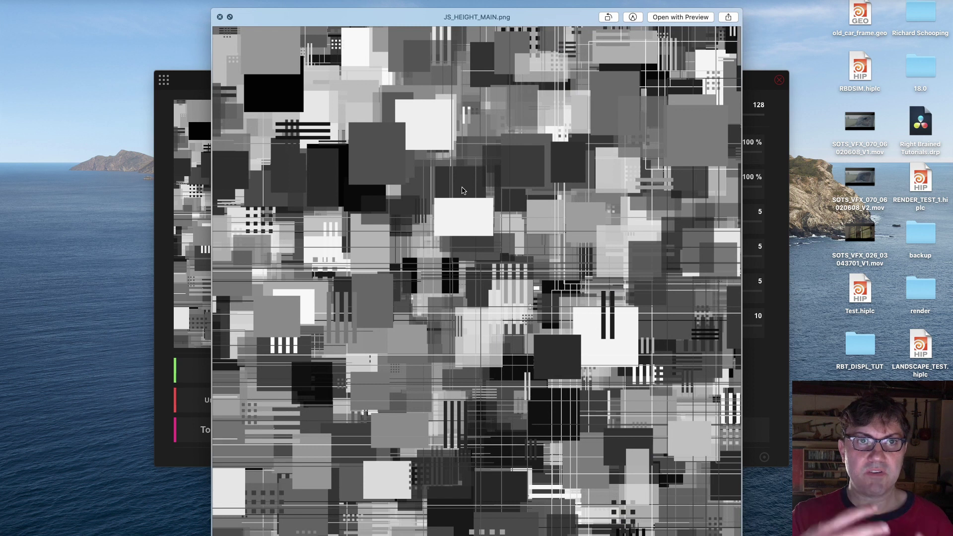
key("space")
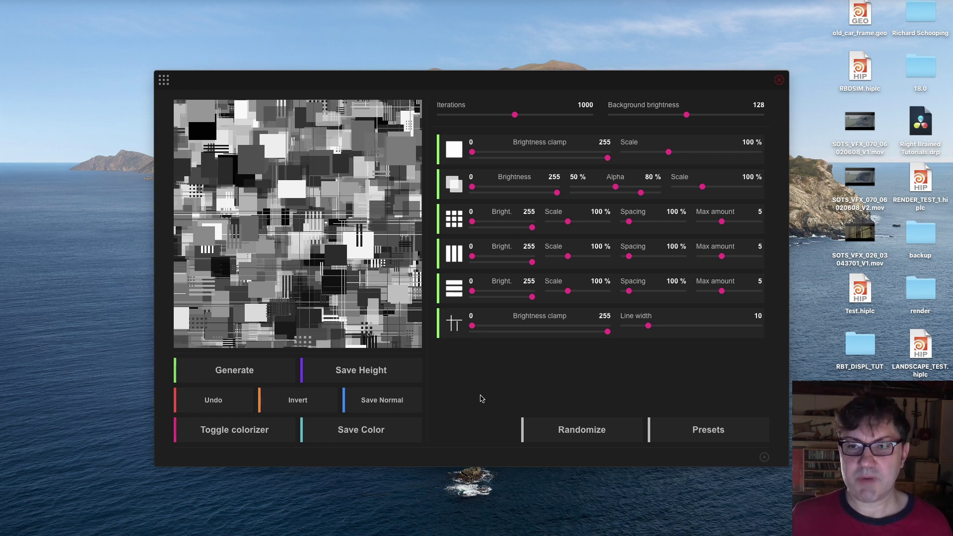
Turn on the colorizer and try several colour palettes on the map, ending with the muted grey-brown one
left_click(234, 432)
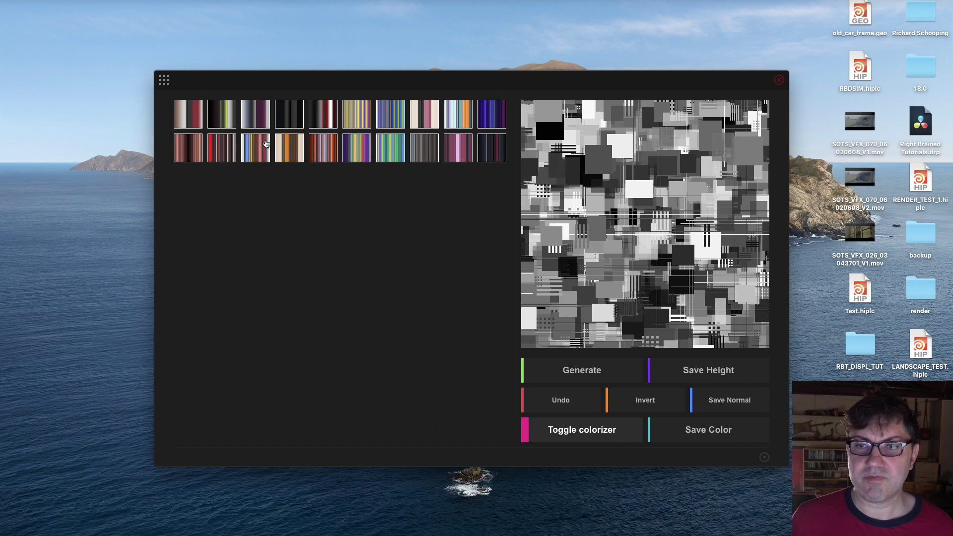
left_click(219, 118)
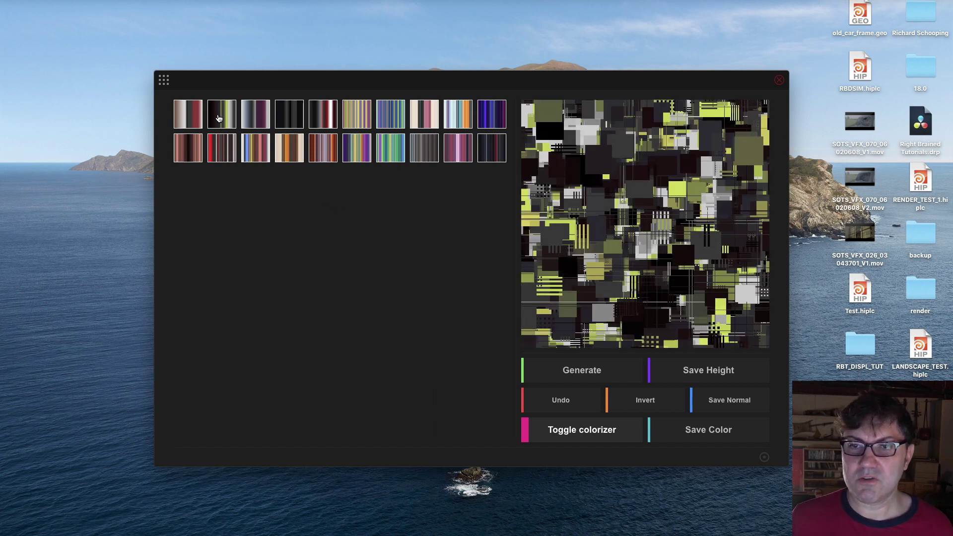
left_click(260, 152)
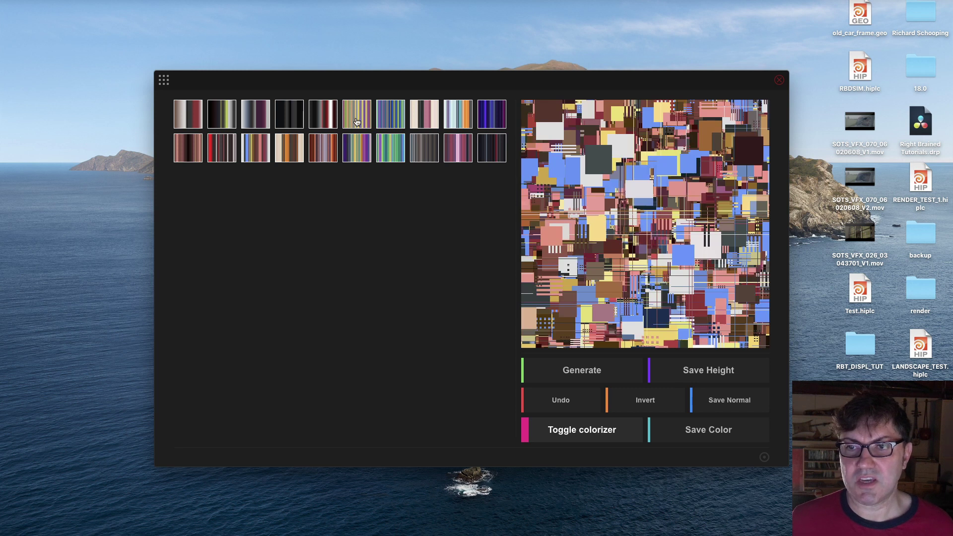
left_click(355, 122)
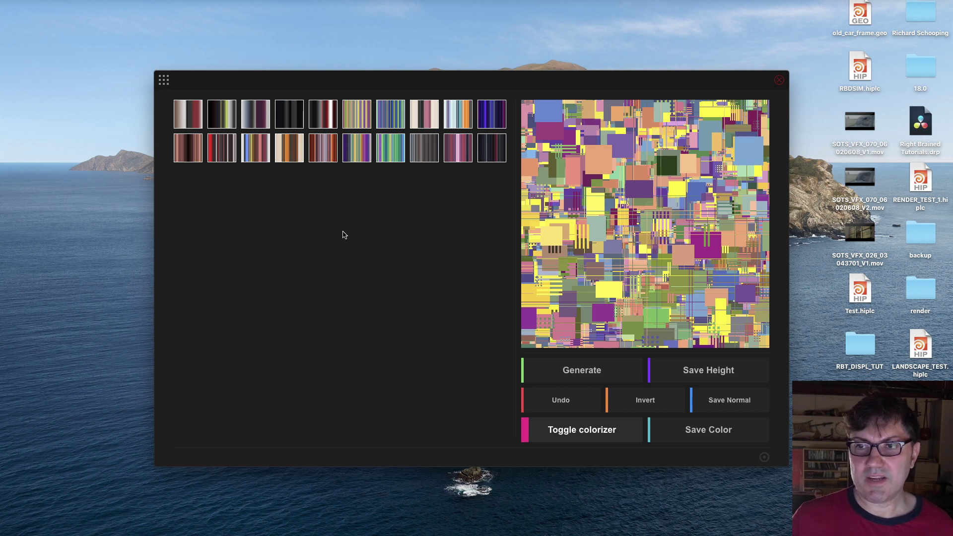
left_click(433, 109)
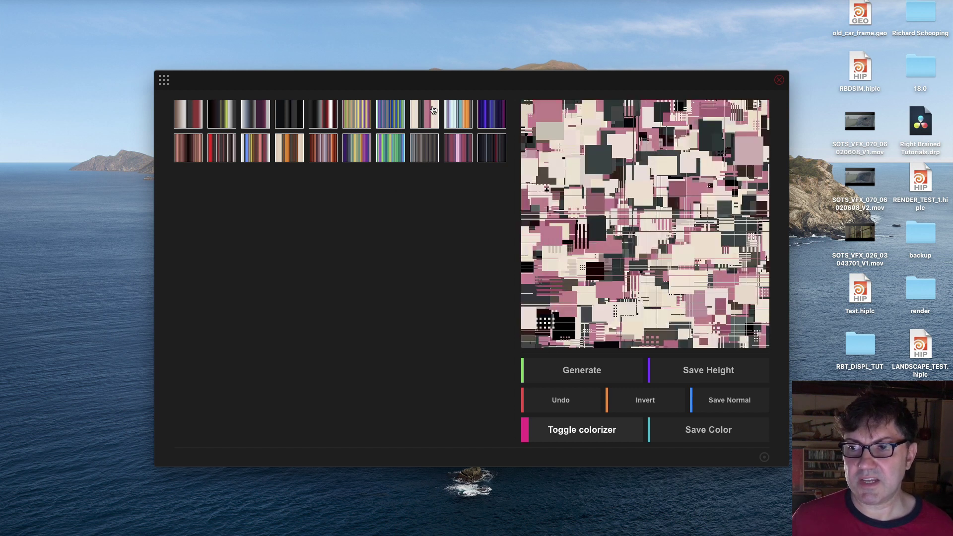
left_click(426, 153)
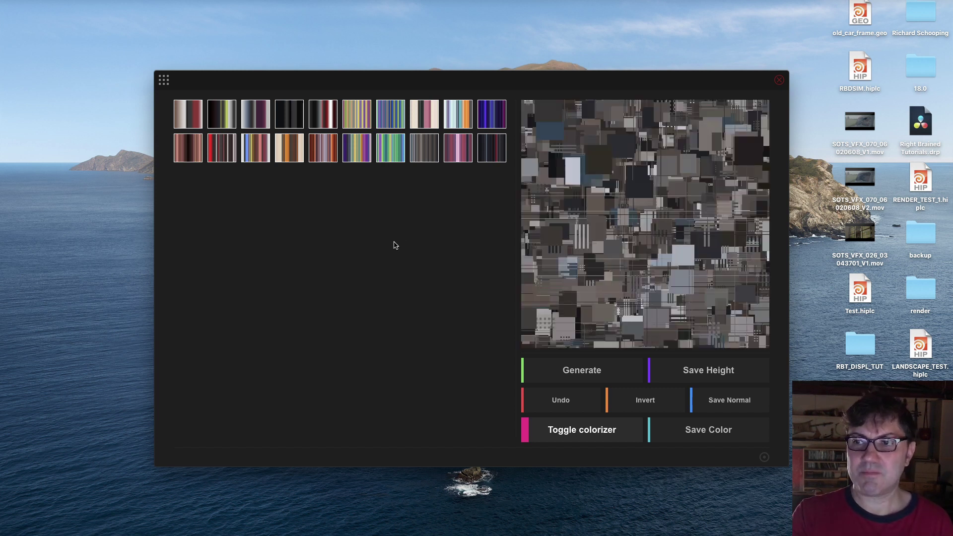
Save the colour version of the map to the Desktop as JS_COLOR_MAIN.png
left_click(701, 435)
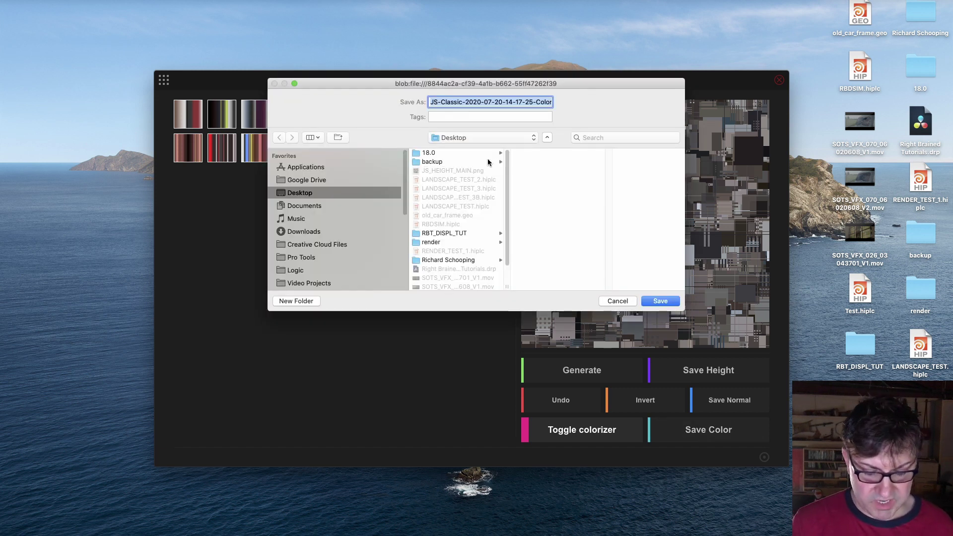
type("JS_")
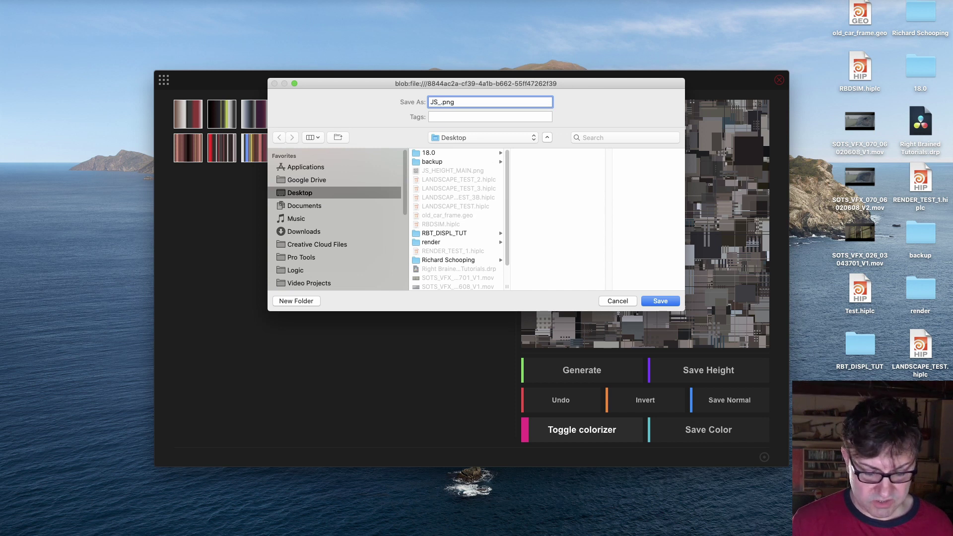
type("COLOR_MAI")
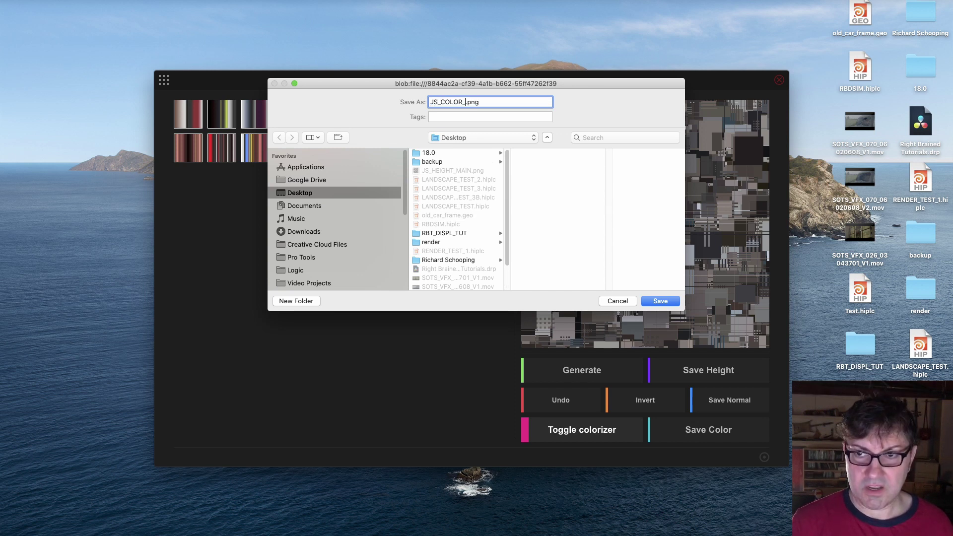
type("N")
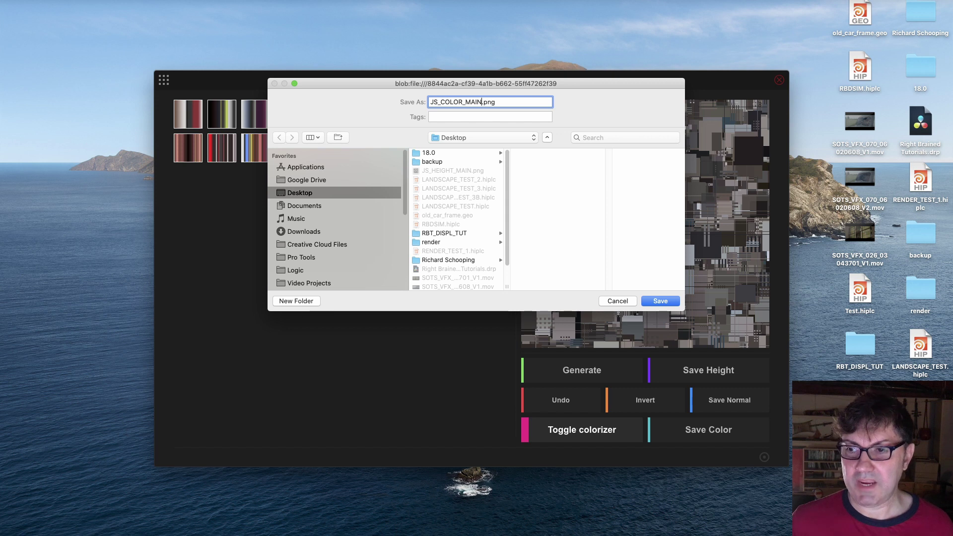
left_click(661, 302)
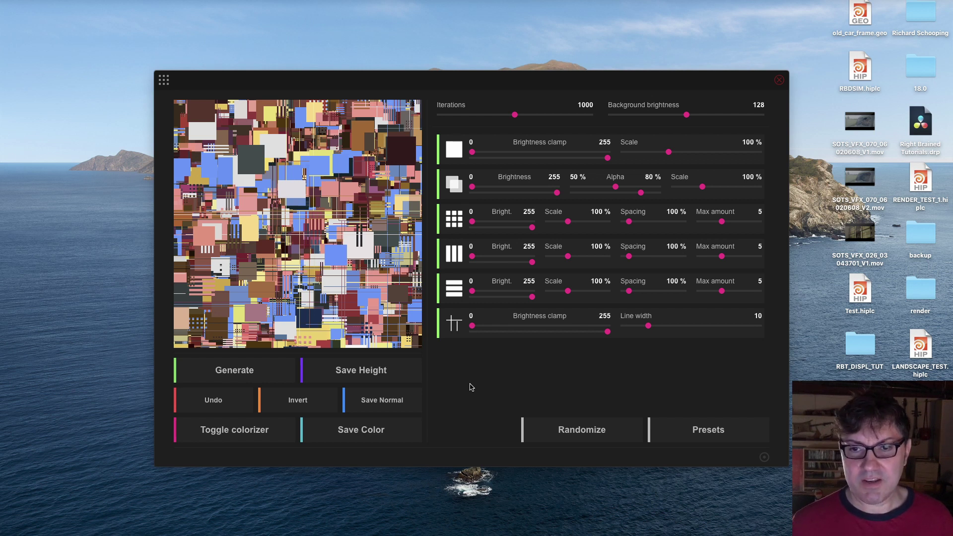
Generate fresh greyscale Classic maps and try 1800 iterations on them
left_click(249, 370)
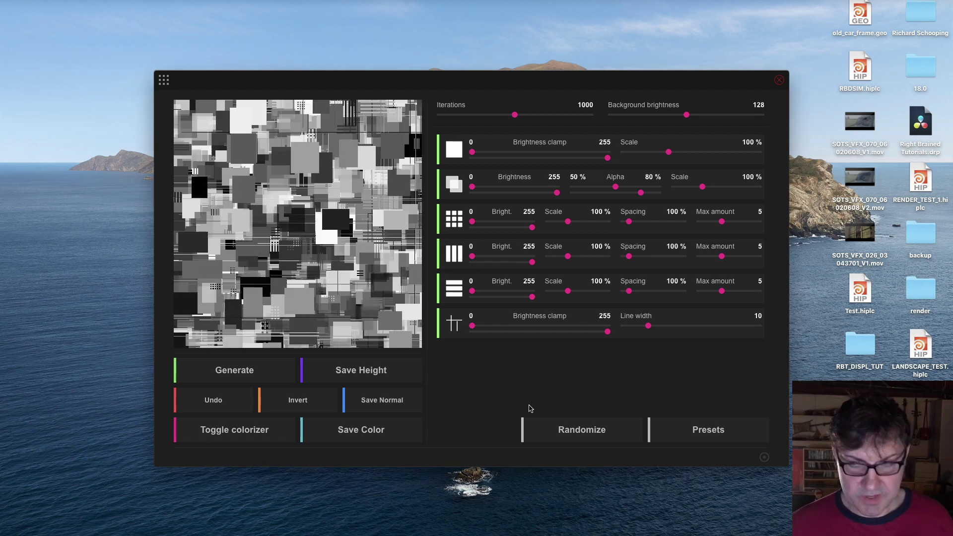
key("space")
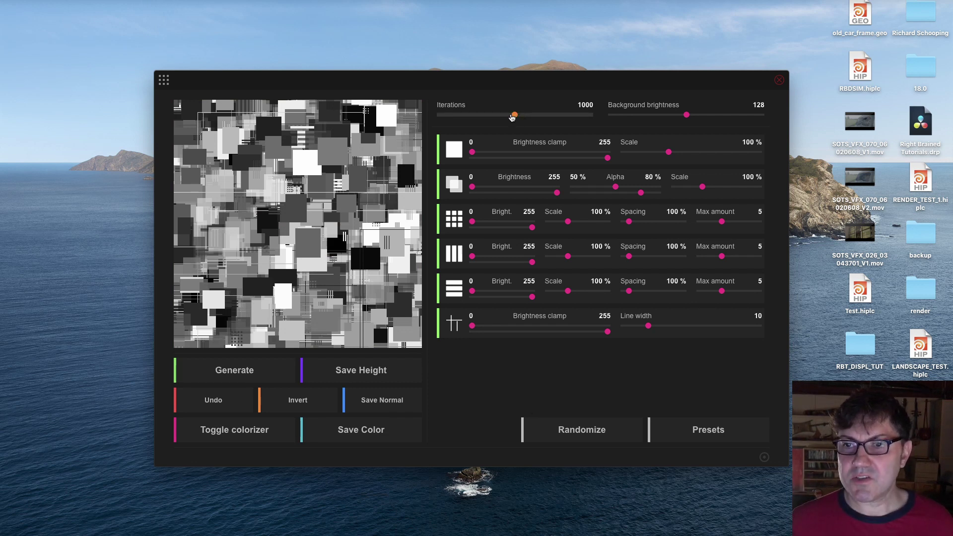
left_click_drag(515, 117, 576, 118)
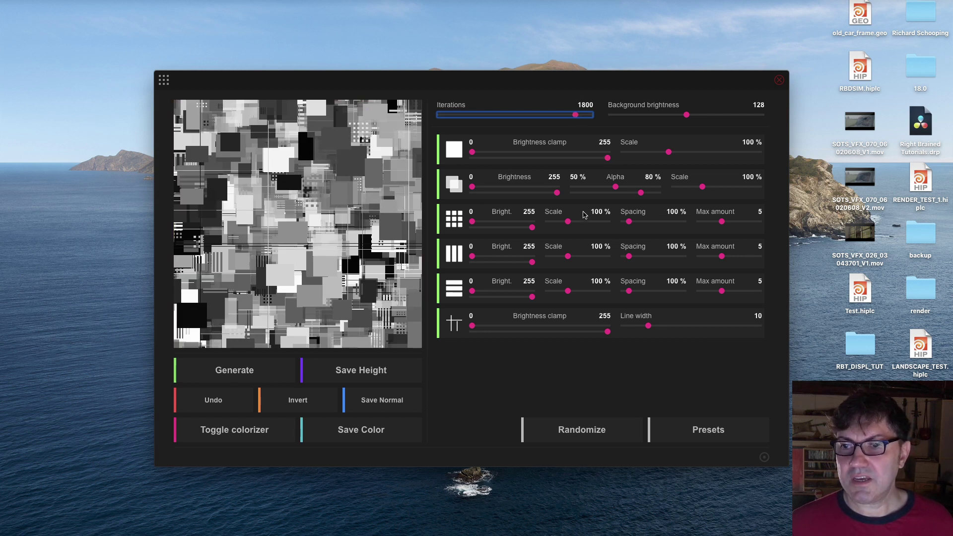
Randomize the generator settings repeatedly until the map becomes a soft grey pattern of fine vertical and horizontal streaks
left_click(589, 430)
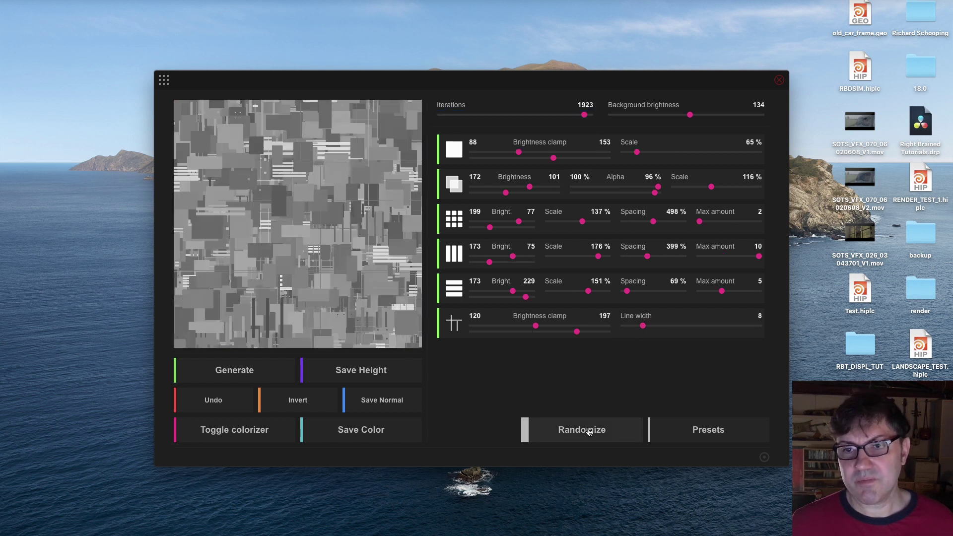
left_click(589, 432)
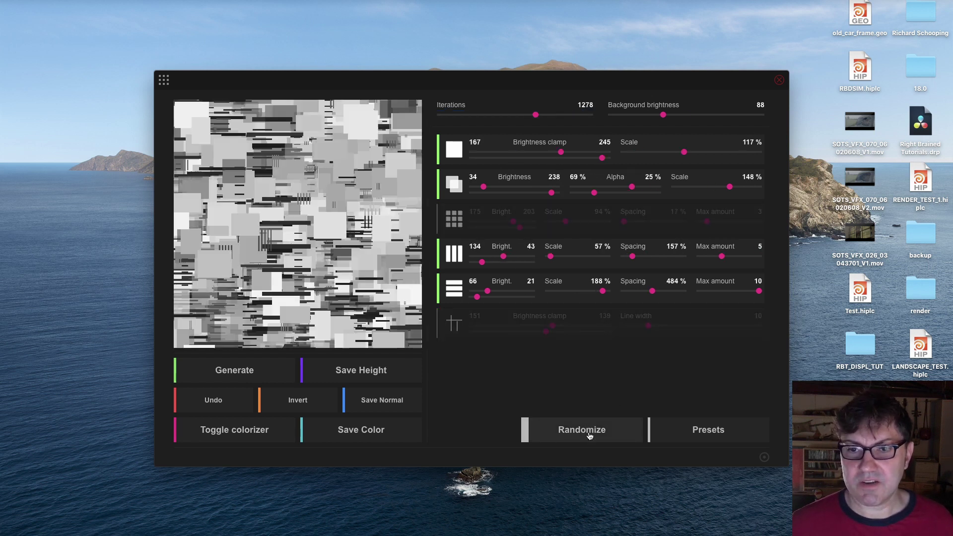
left_click(580, 434)
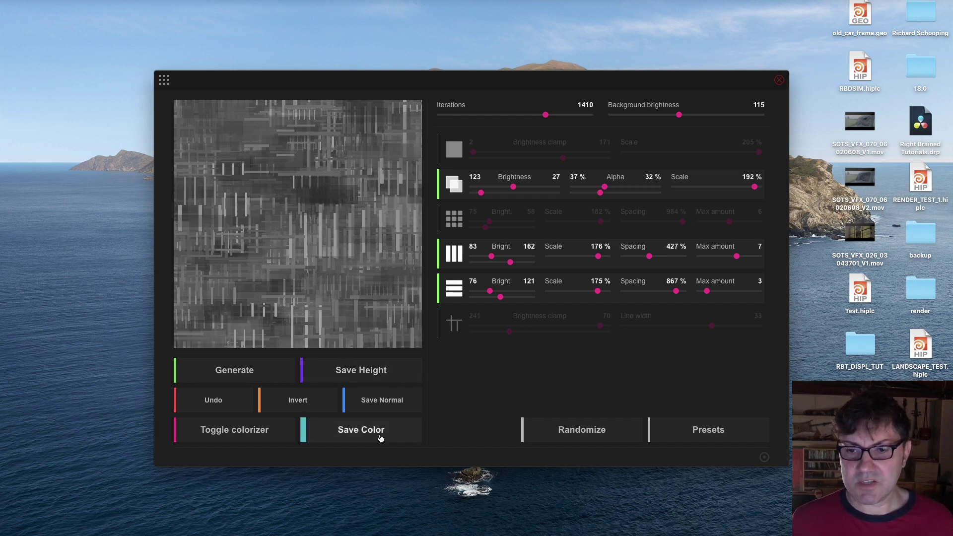
Save the streaked height map to the Desktop as JS_ROUGHNESS.png
left_click(364, 375)
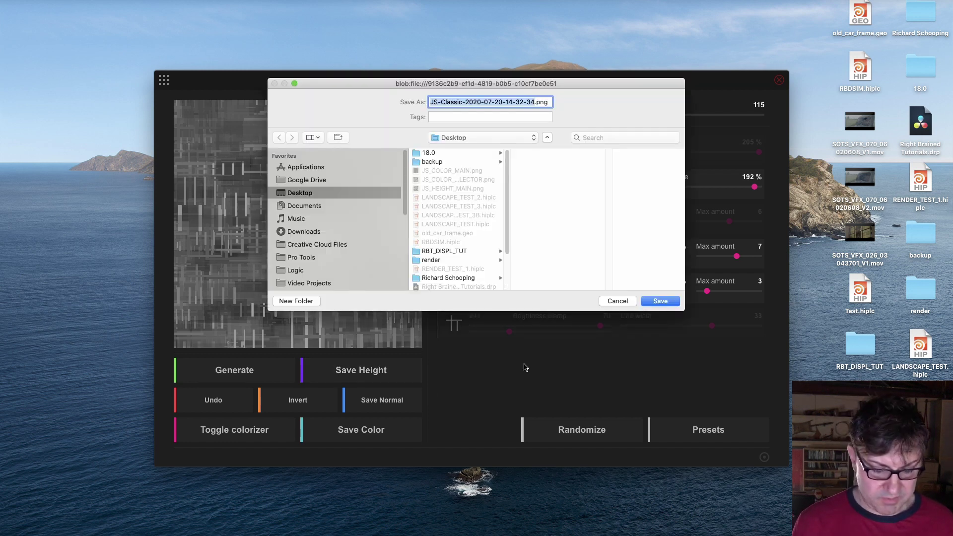
type("JS_")
type("ROUGHNESS_")
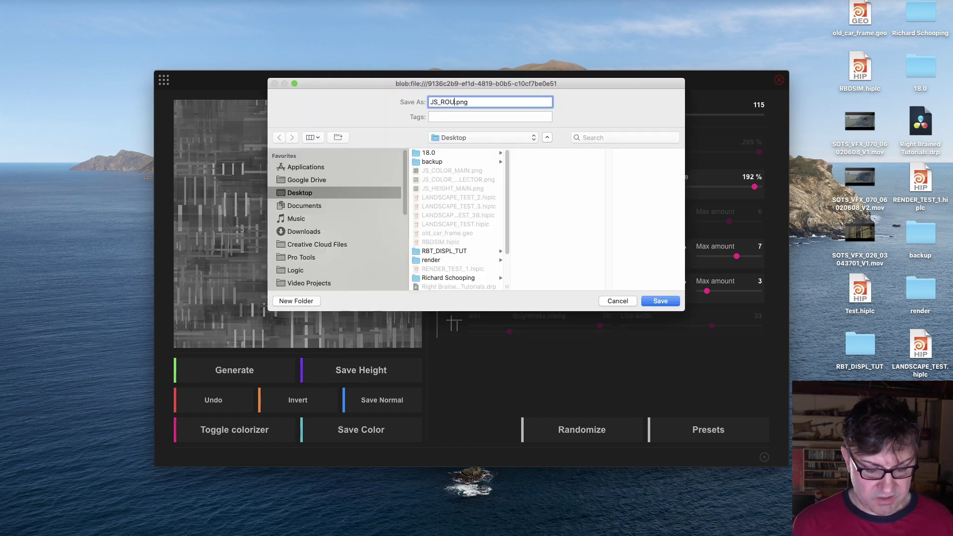
type("MAIN")
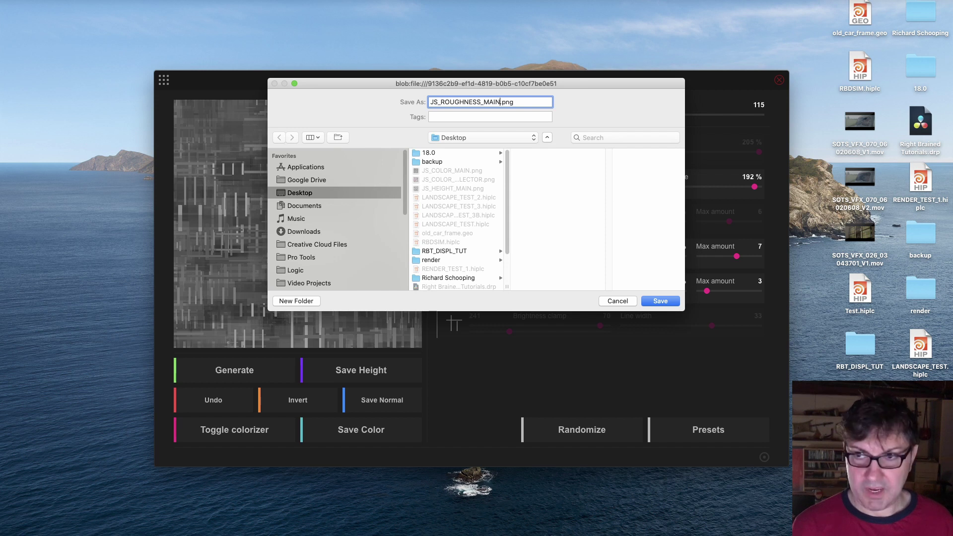
key("Return")
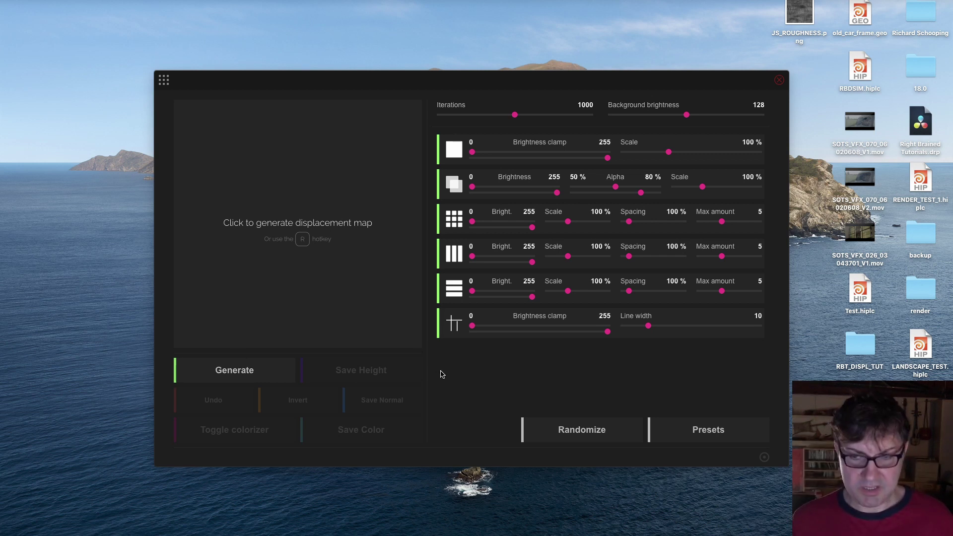
Generate a new Classic map with 20 iterations and background brightness 255
key("r")
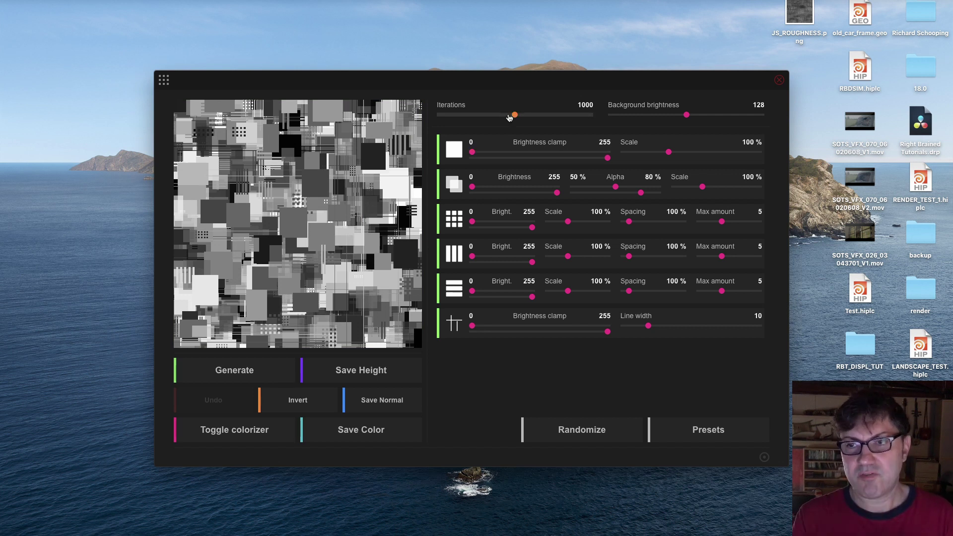
left_click_drag(515, 118, 441, 117)
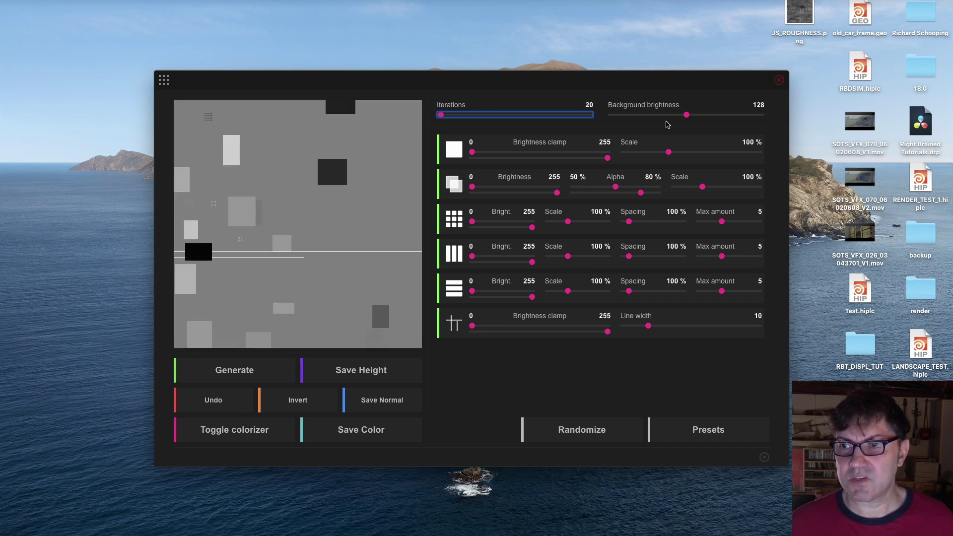
left_click_drag(688, 119, 779, 126)
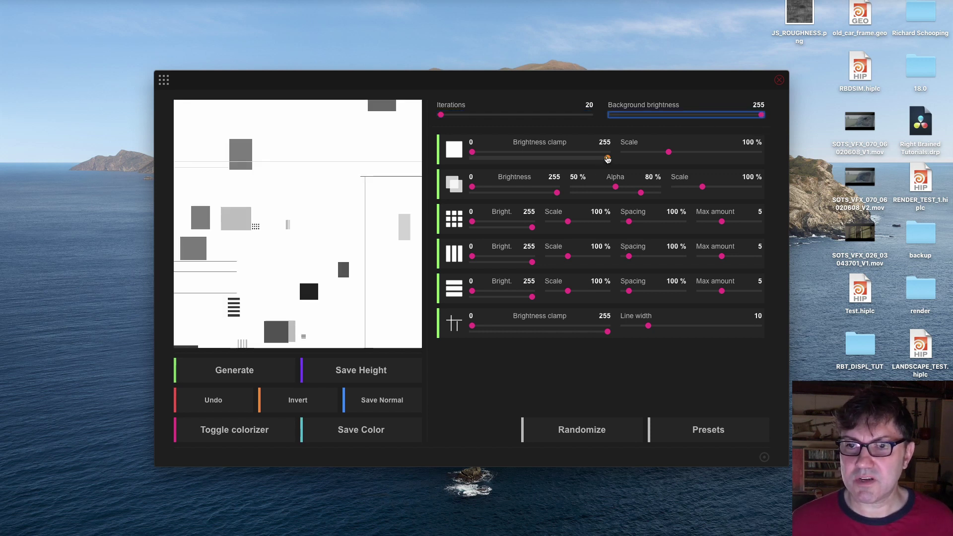
Darken the shapes with upper brightness limits of 8, 18, 23, 23, 40 and 11 in row order, and scale both square types to 200 %
left_click_drag(607, 159, 477, 161)
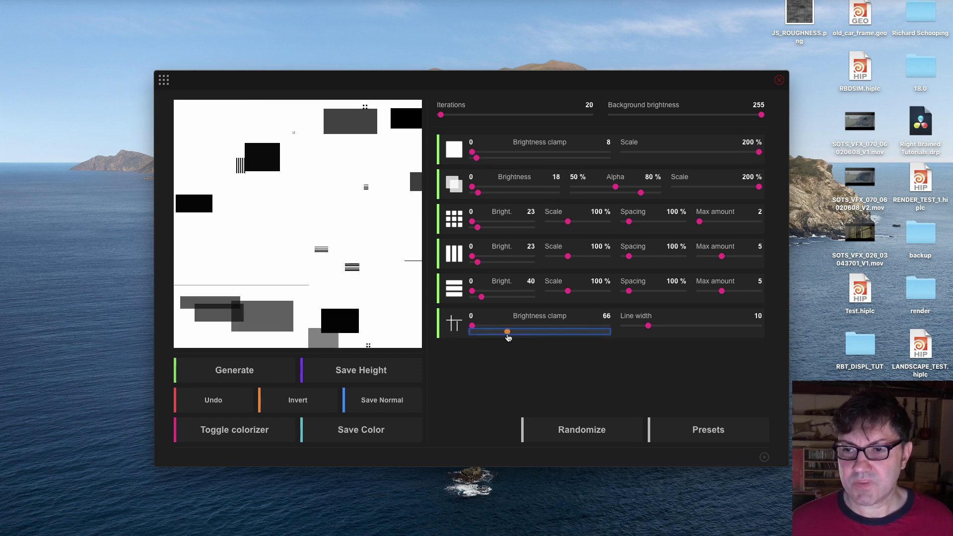
left_click_drag(506, 334, 478, 333)
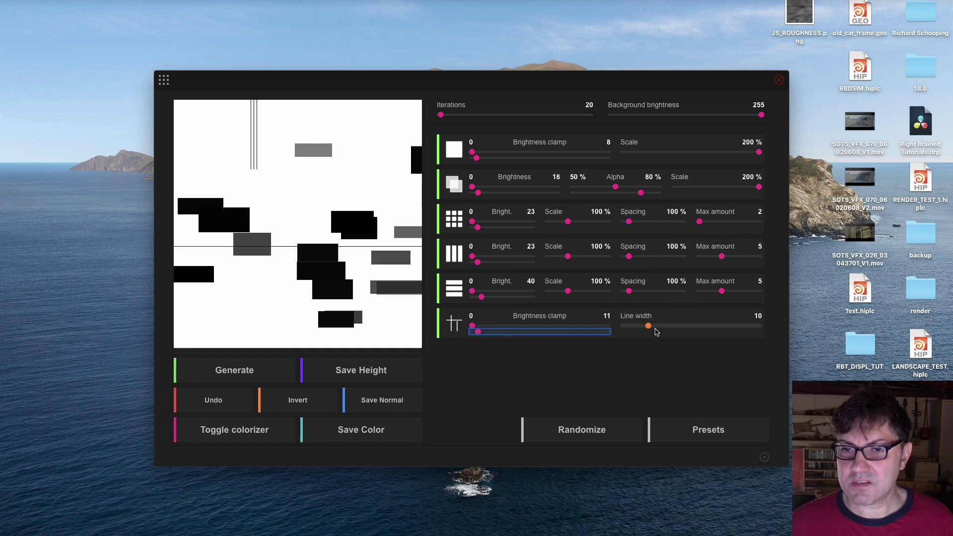
Set the maximum amount of vertical and horizontal bars to 2 and both alpha limits of the transparent squares to 100 %
left_click_drag(721, 257, 699, 257)
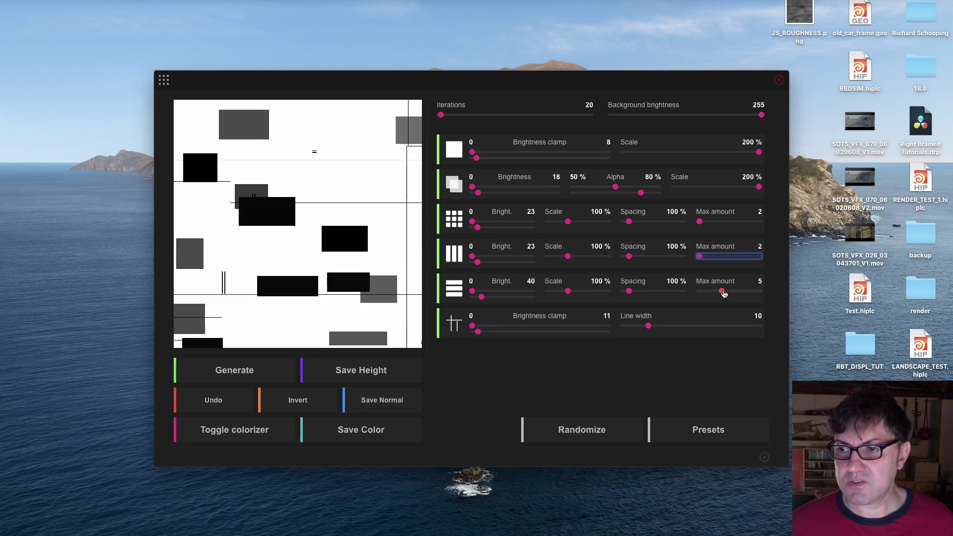
left_click_drag(722, 291, 700, 291)
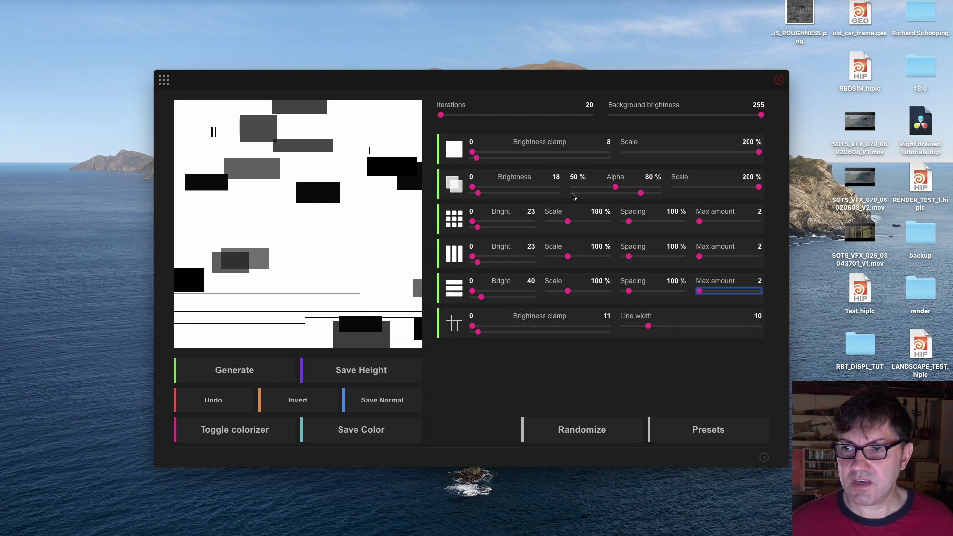
left_click_drag(616, 187, 662, 195)
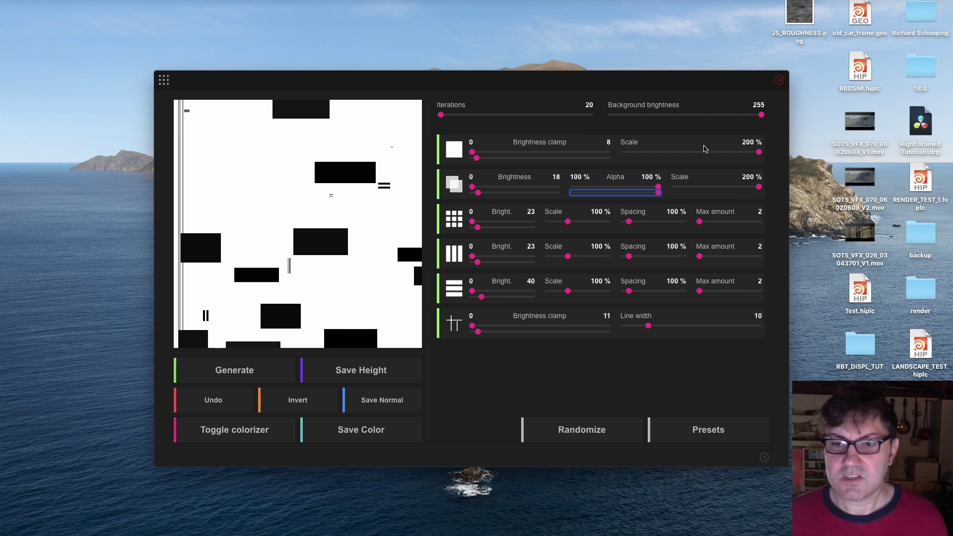
Save the black-and-white height map to the Desktop as JS_OPACITY.png
left_click(364, 372)
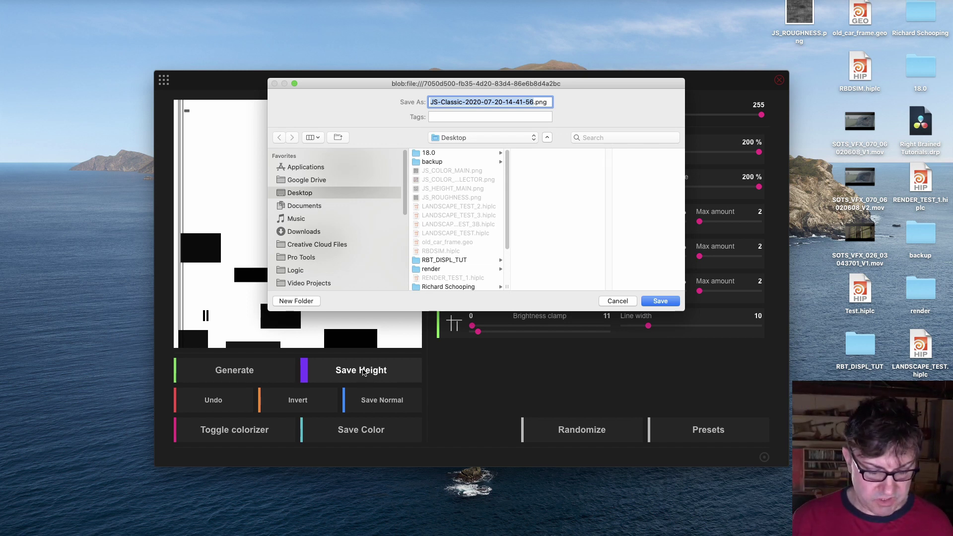
type("JS_OP")
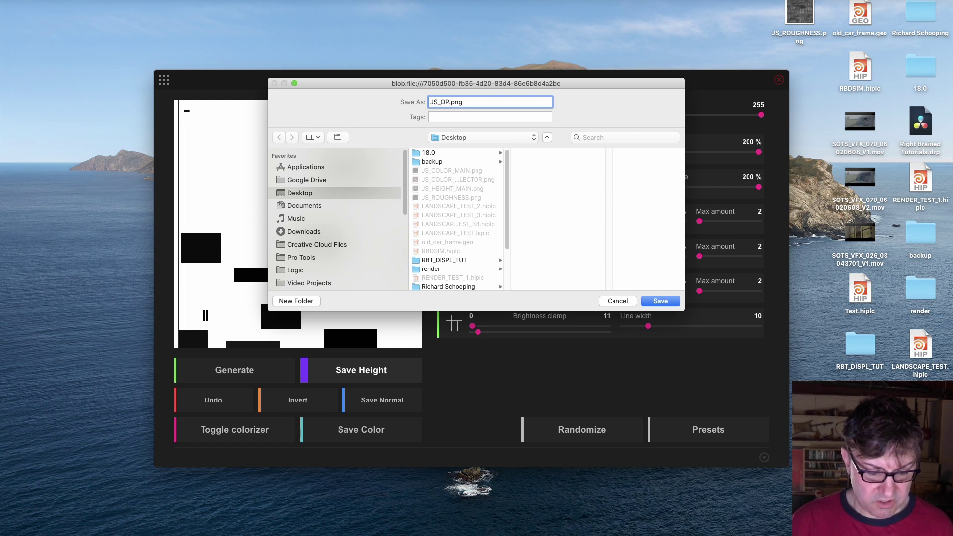
type("ACITY")
key("Return")
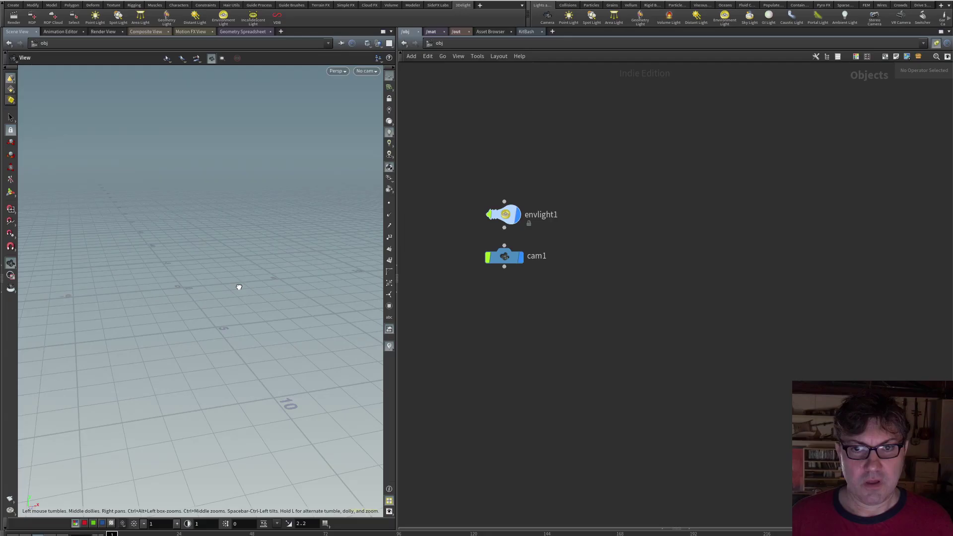
Switch to Houdini and create a Grid object above the environment light in the obj network
left_click_drag(239, 287, 228, 308, "alt")
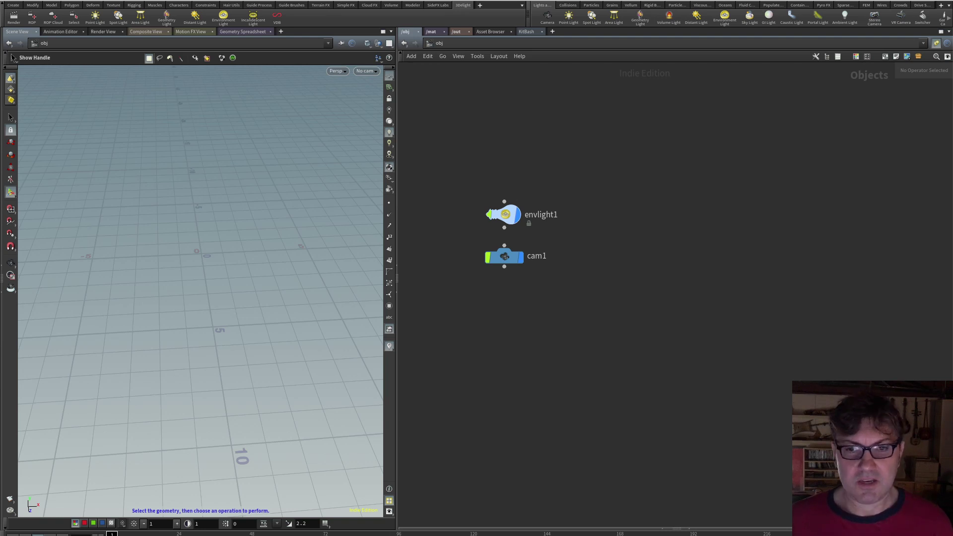
mouse_move(223, 301)
left_mouse_down("alt")
mouse_move(213, 300)
mouse_move(225, 288)
mouse_move(215, 292)
left_mouse_up("alt")
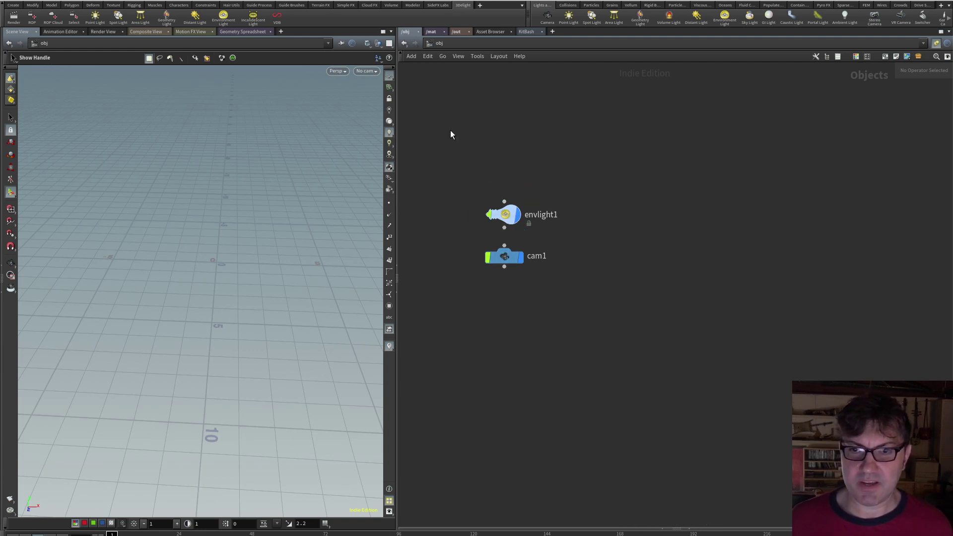
key("Tab")
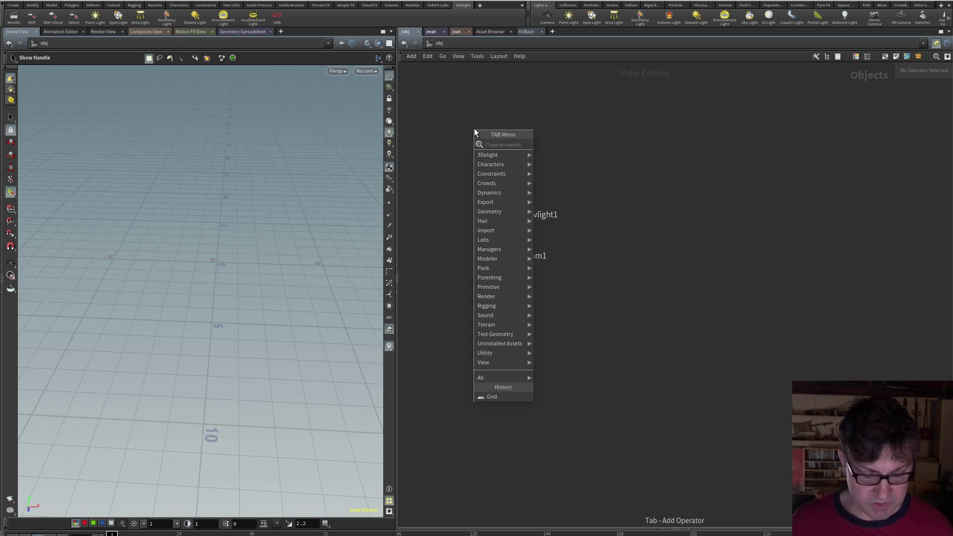
type("grid")
key("Return")
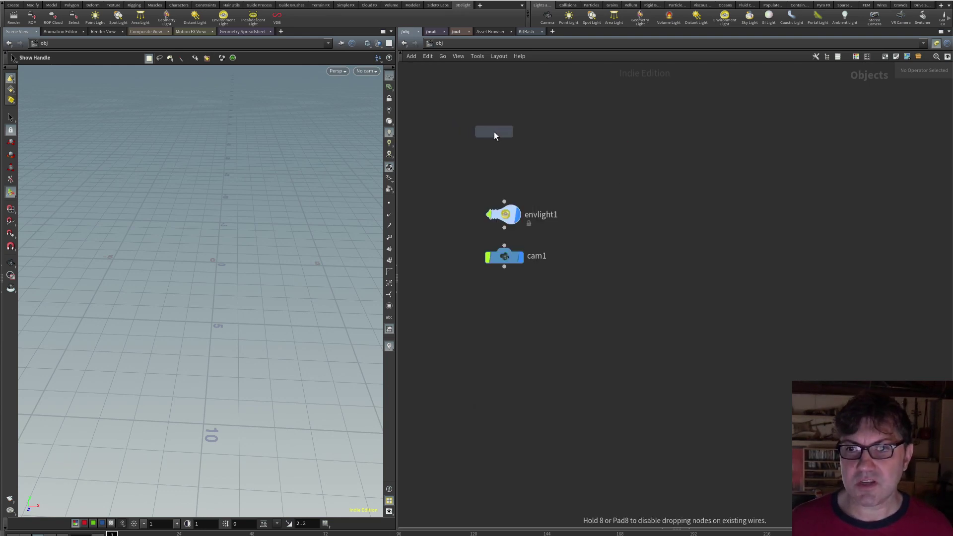
left_click(502, 132)
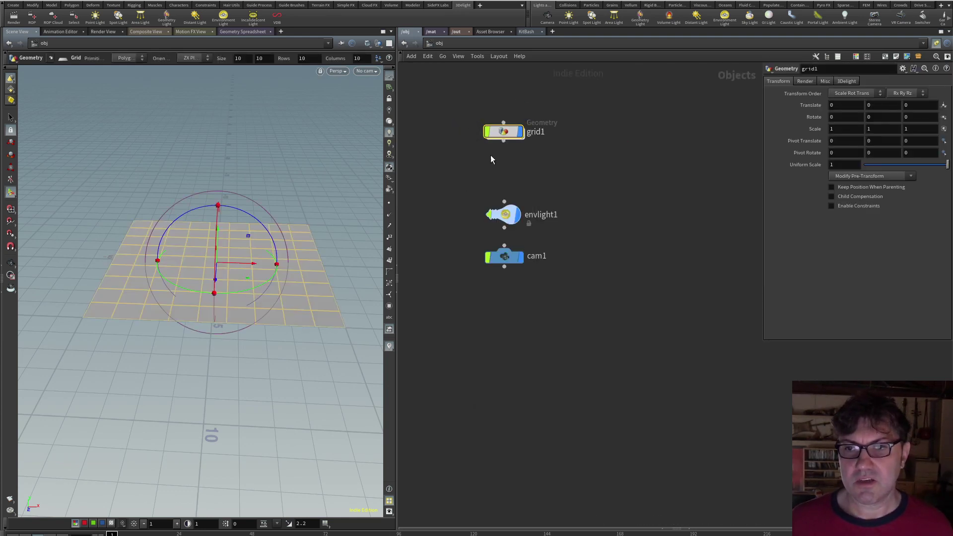
Enter the new grid object and set its grid node's size to 20 by 20
double_click(508, 133)
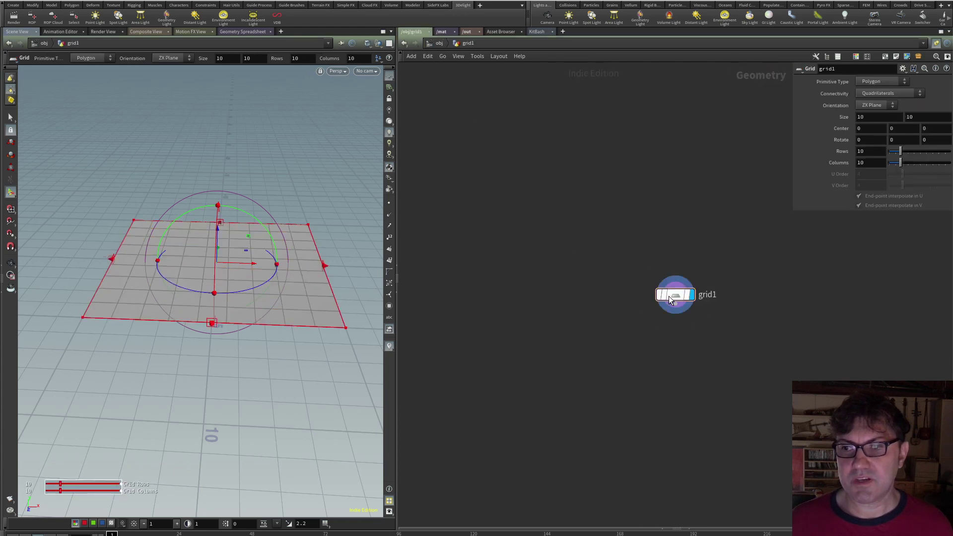
left_click_drag(670, 300, 492, 221)
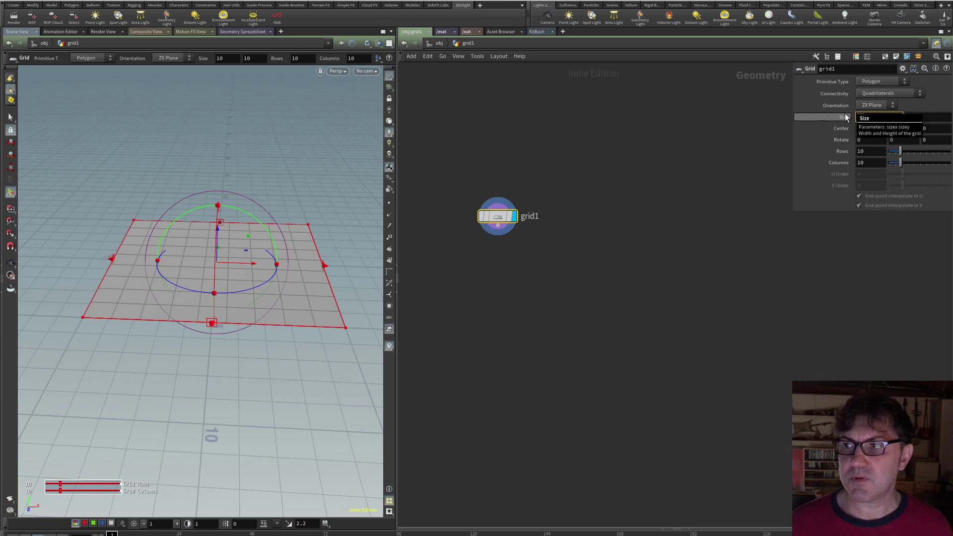
left_click_drag(847, 118, 879, 118)
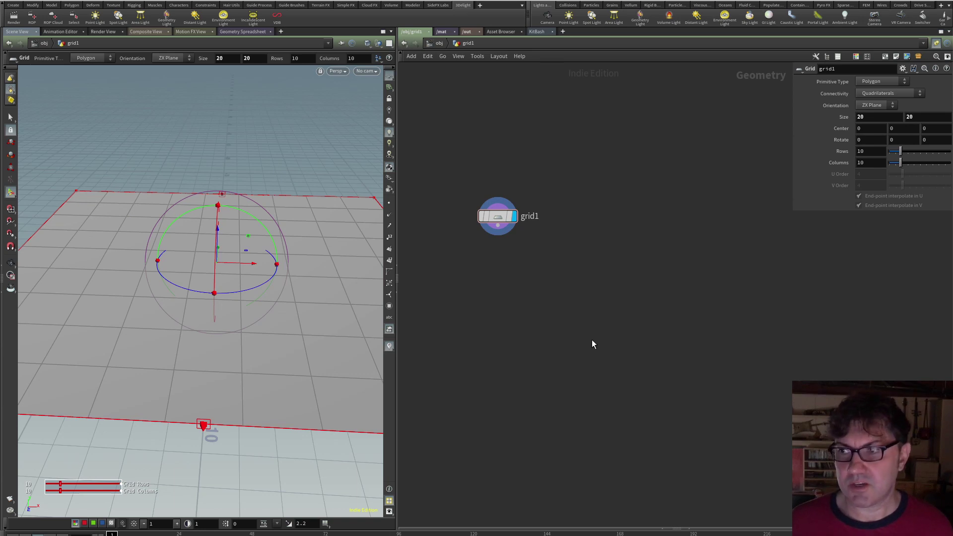
Add a Normal node wired below the grid node
left_click(498, 234)
key("Tab")
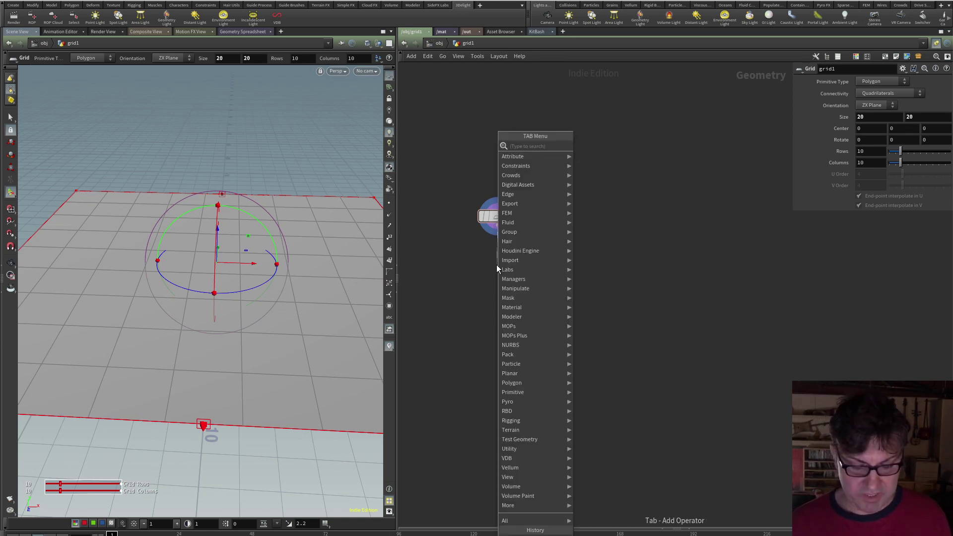
type("normal")
key("Return")
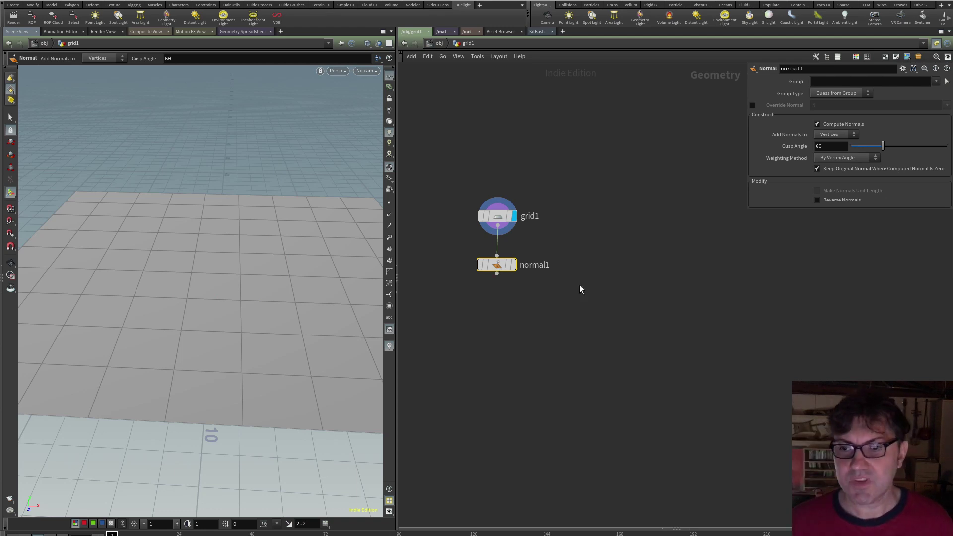
Make the Normal node the displayed result and append a UV Project node to its output
left_click(513, 266)
left_click_drag(497, 274, 493, 307)
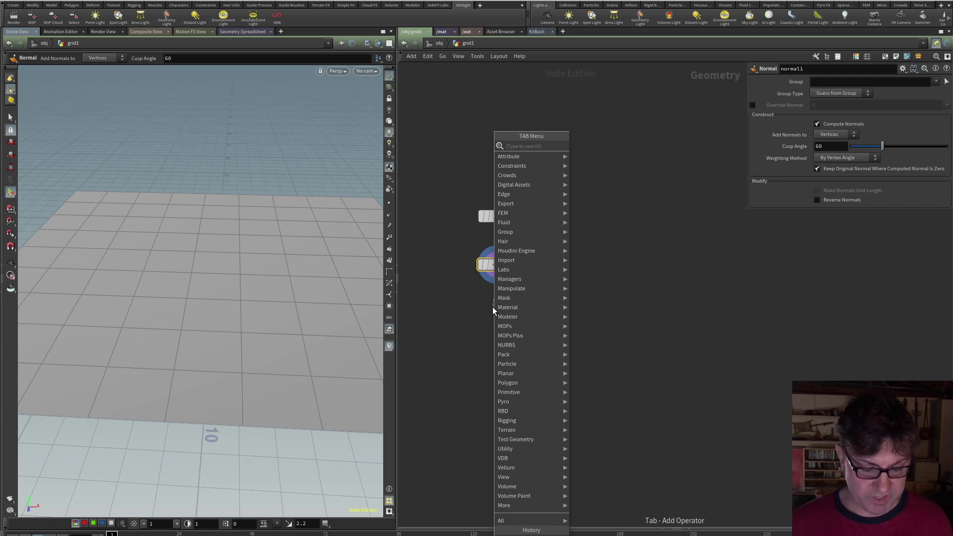
type("uvpro")
key("Return")
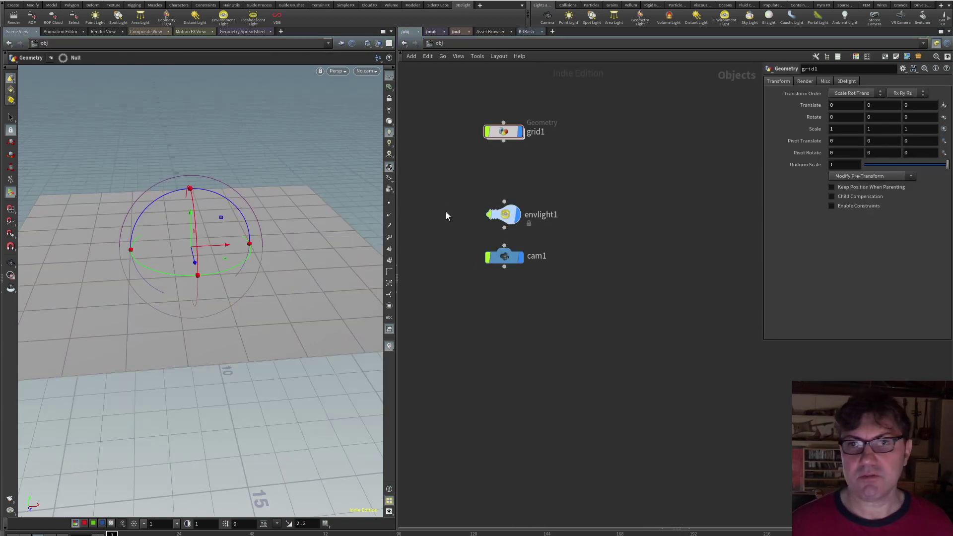
Add a 3Delight Material Builder node to the mat network
left_click(431, 31)
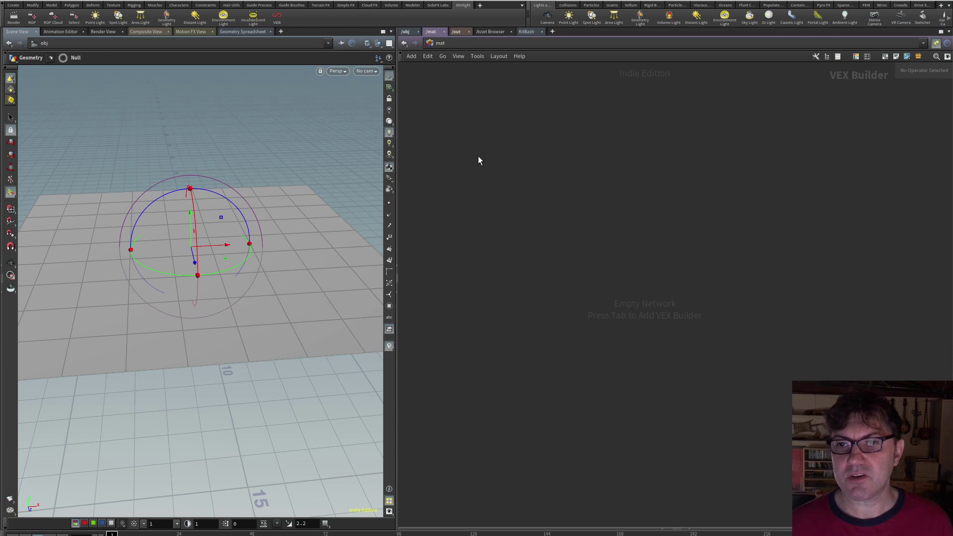
key("Tab")
type("buil")
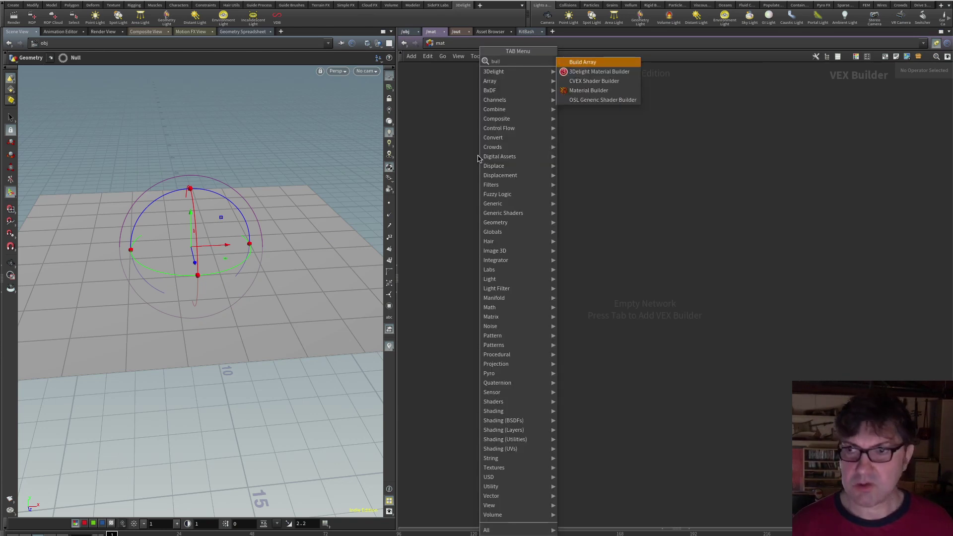
key("Down")
key("Return")
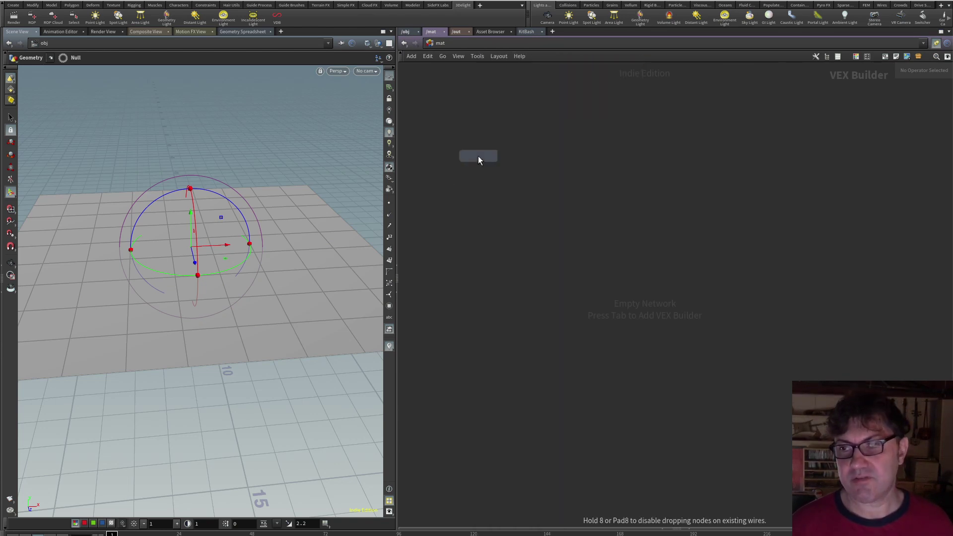
left_click(510, 174)
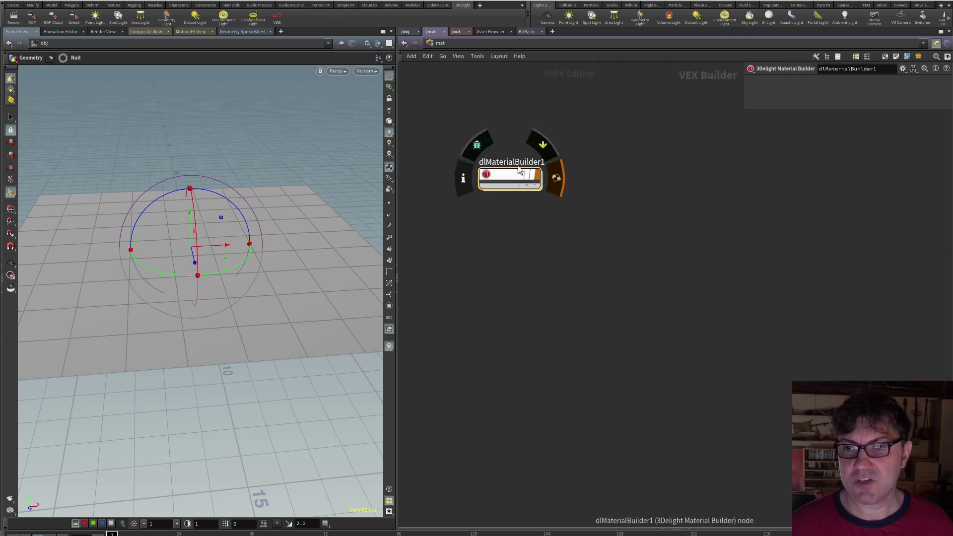
Rename the material builder node as surface_1
left_click(522, 162)
key("ctrl+a")
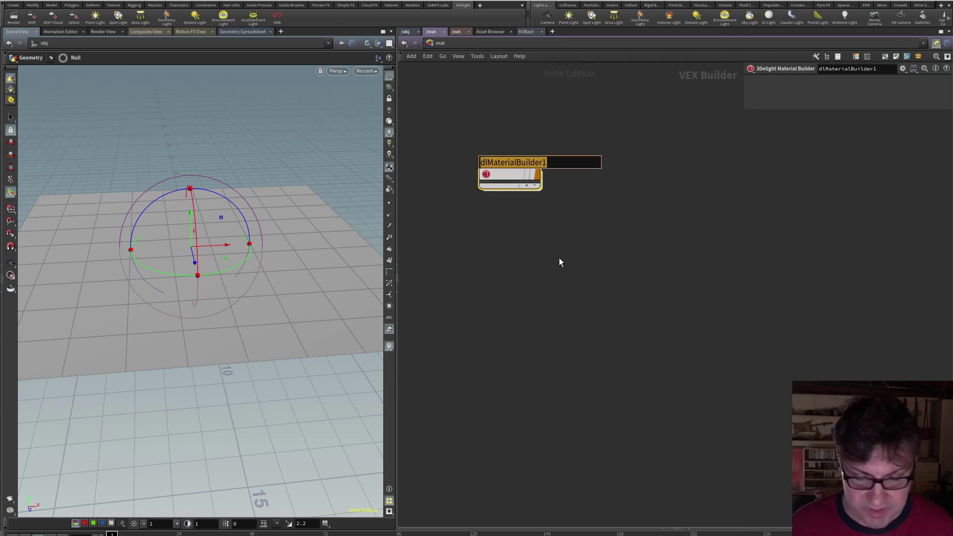
type("surface_1")
key("Return")
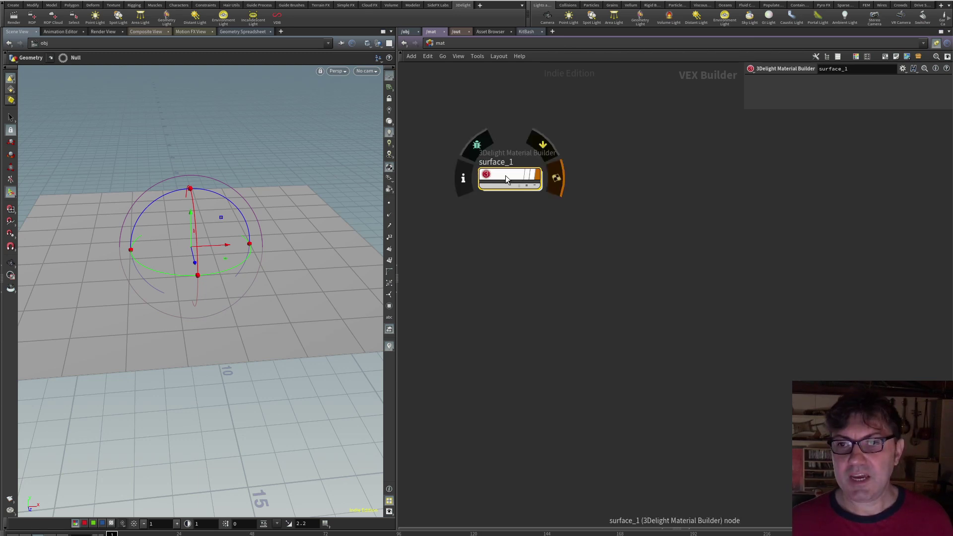
Enter surface_1, add a 3Delight Principled node beside the terminal node, and wire its outColor into the terminal's Surface input
double_click(505, 175)
left_click_drag(673, 275, 739, 249)
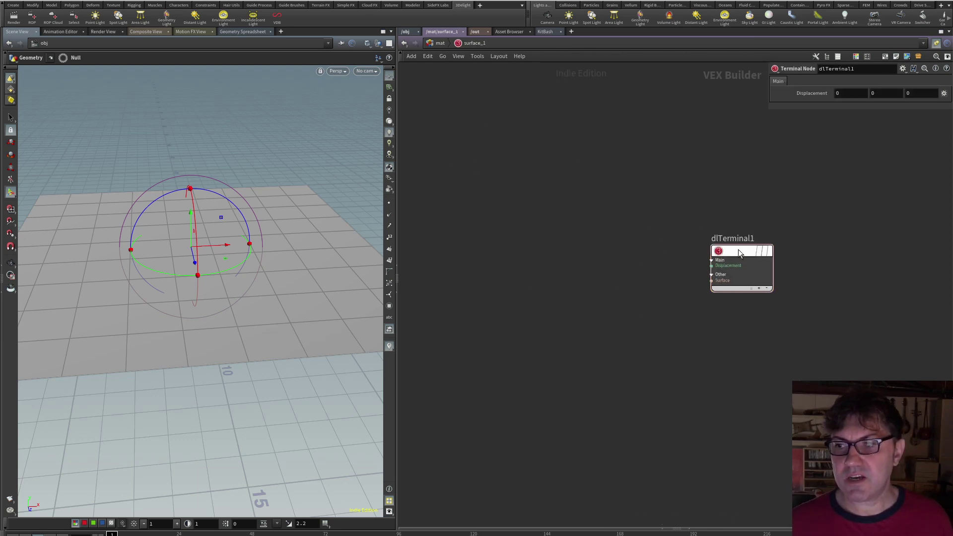
key("Tab")
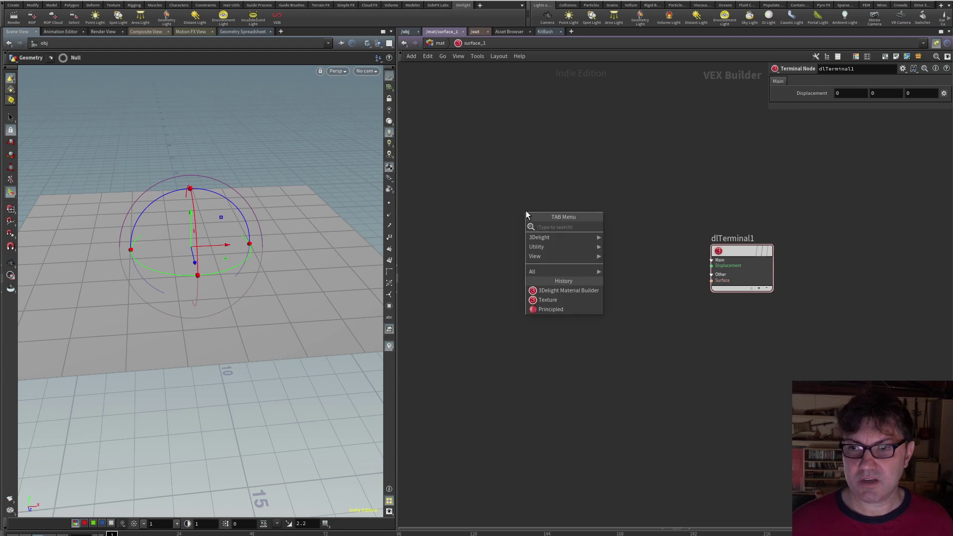
mouse_move(556, 238)
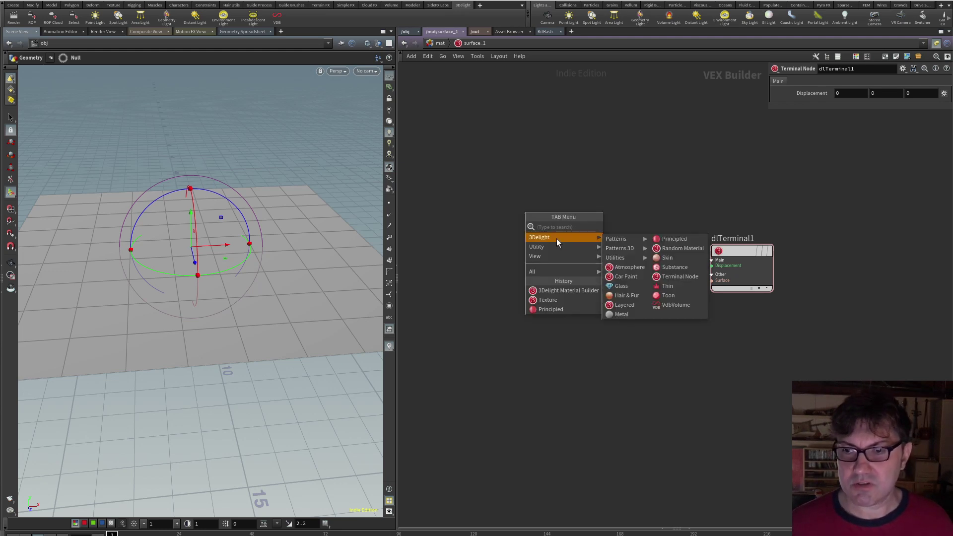
left_click(684, 239)
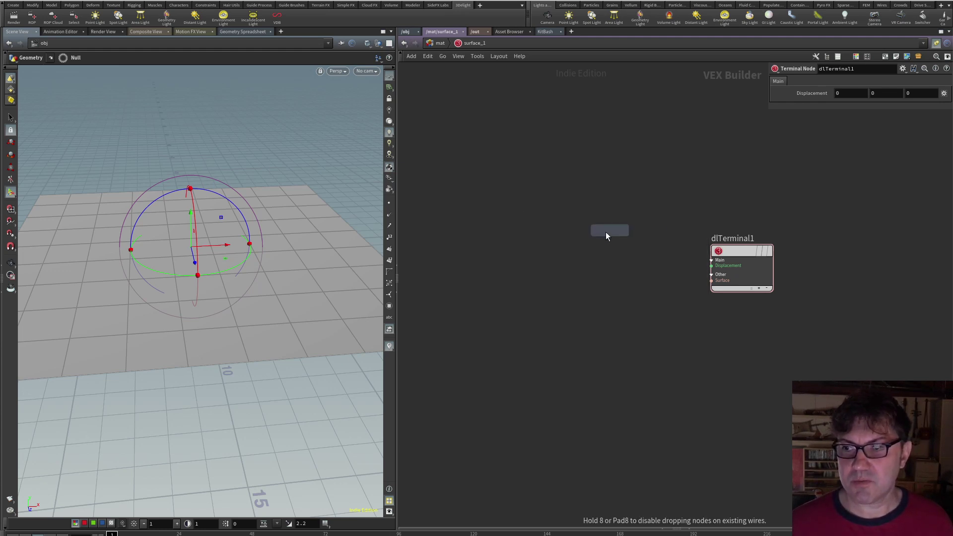
left_click(604, 232)
left_click_drag(635, 242, 687, 283)
left_click(690, 285)
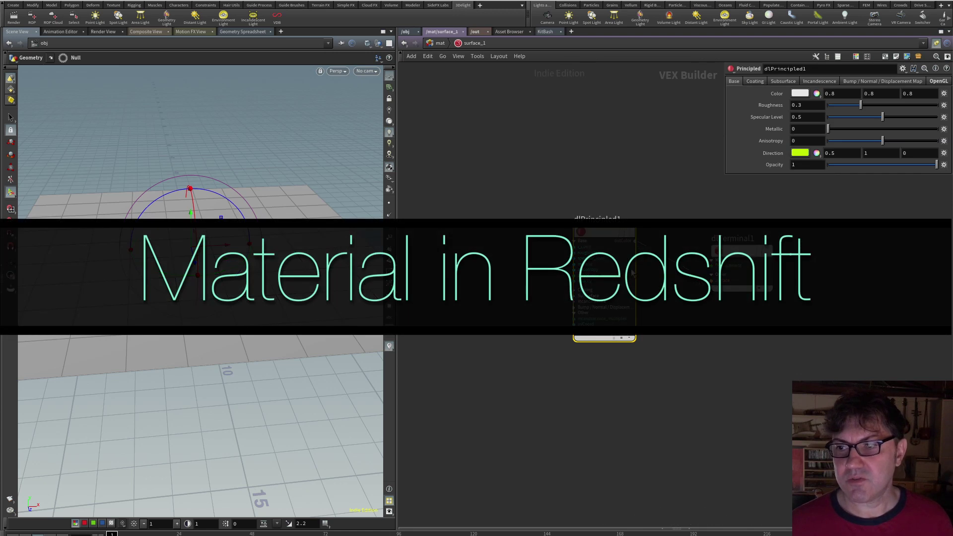
left_click_drag(601, 227, 635, 227)
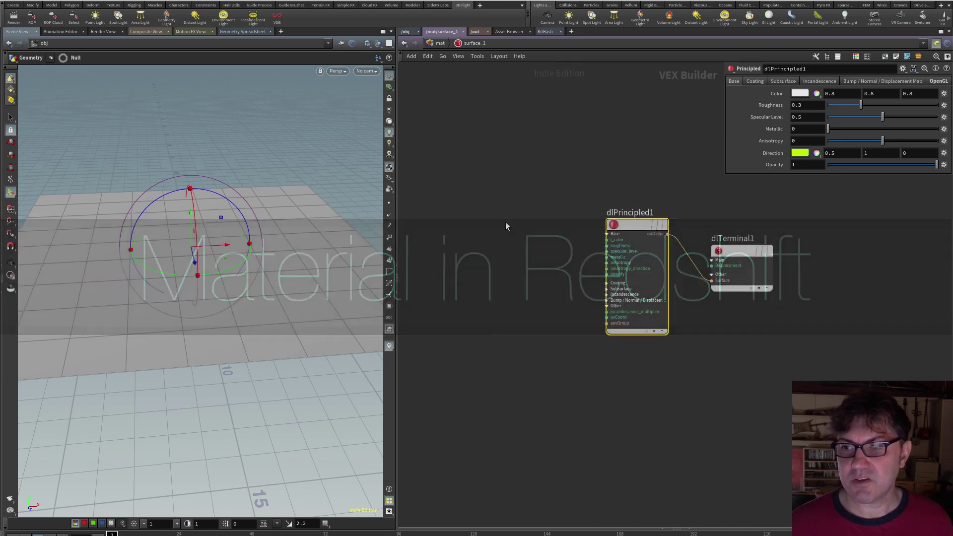
Add a Texture node ahead of the Principled node and name it height
key("Tab")
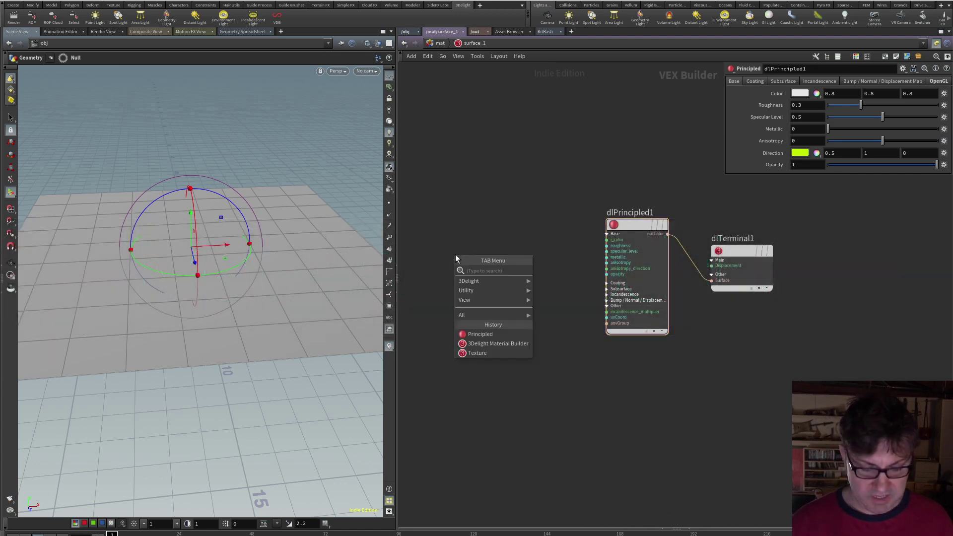
type("textu")
key("Return")
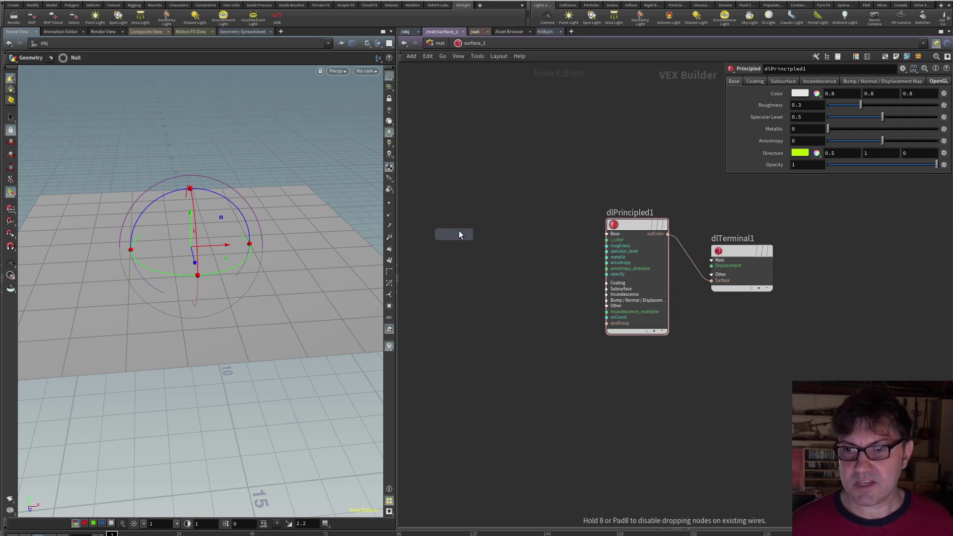
left_click(457, 218)
double_click(453, 201)
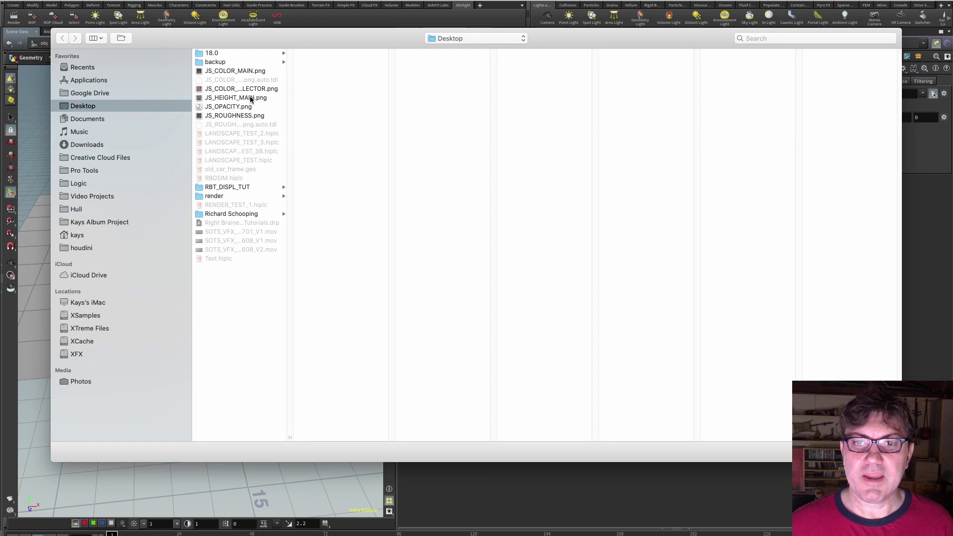
Load JS_HEIGHT_MAIN.png from the Desktop as the height node's texture file and place the node lower in the network
left_click(250, 98)
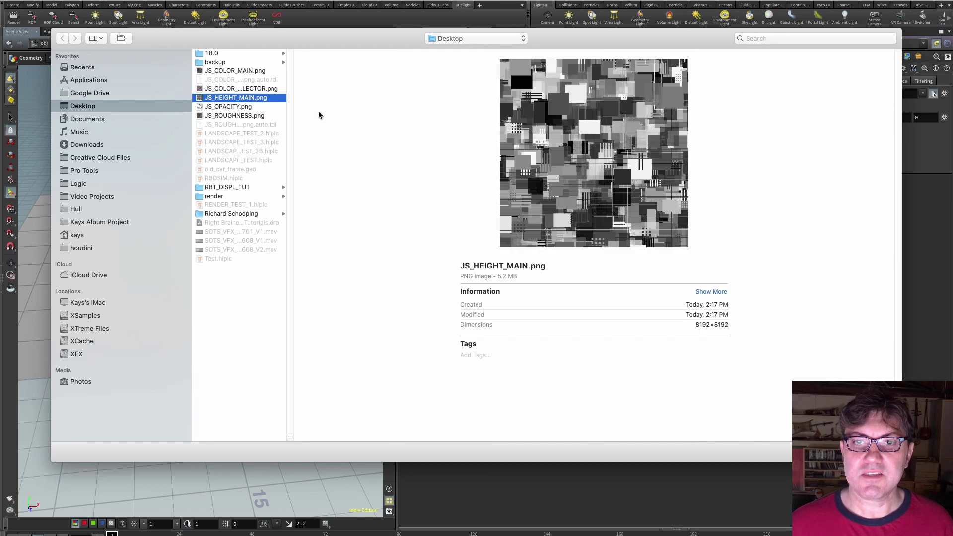
key("space")
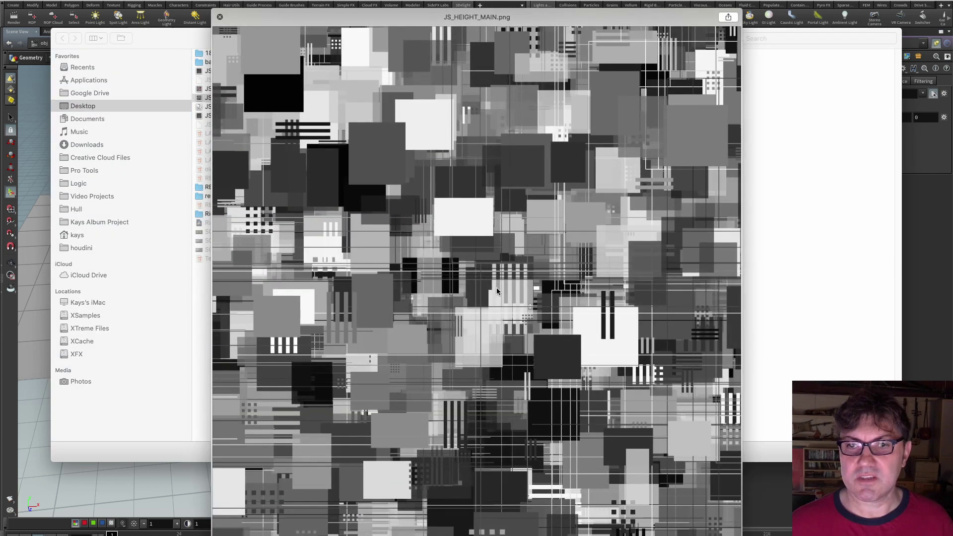
key("space")
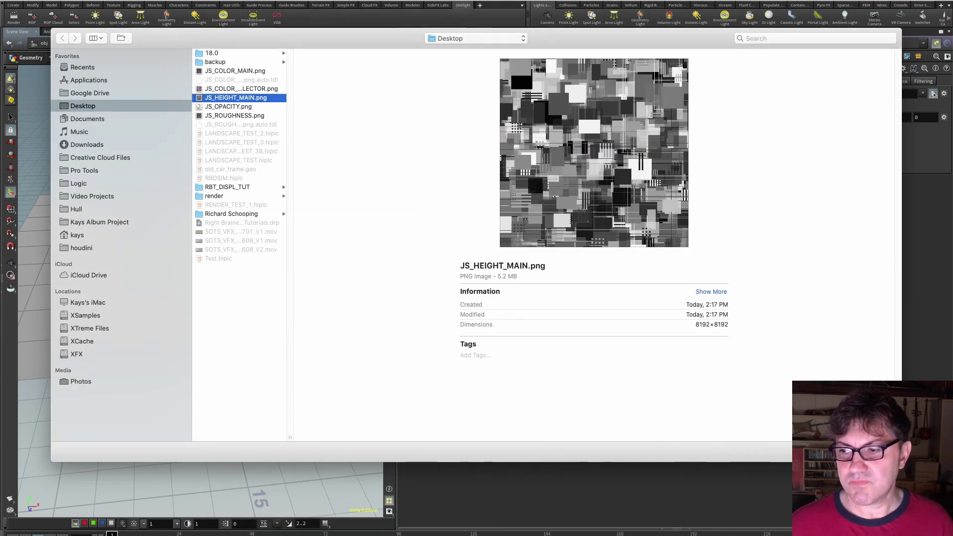
left_click(876, 452)
left_click(508, 339)
left_click_drag(462, 214, 461, 314)
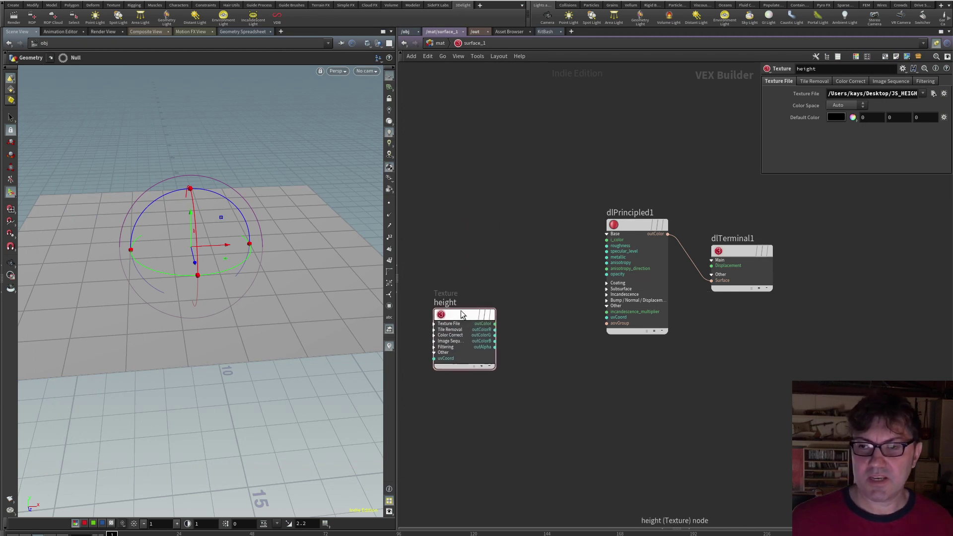
Expand the Principled node's bump/displacement inputs and wire the height texture's outColor into disp_normal_bump_value
left_click(610, 300)
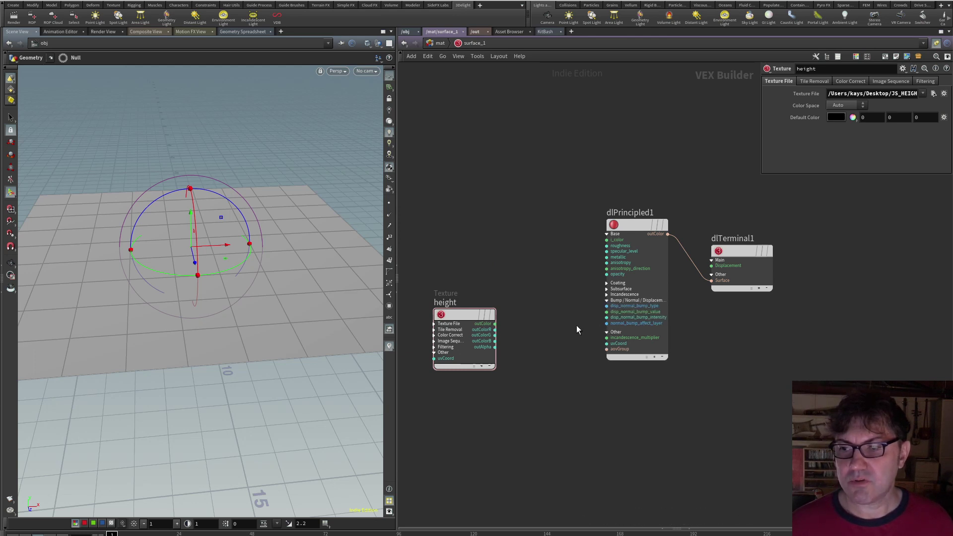
left_click(496, 324)
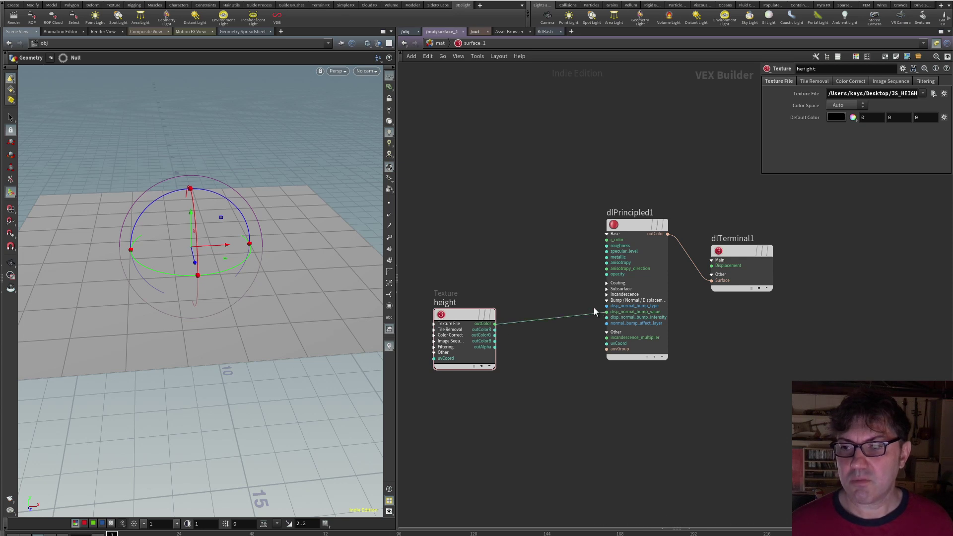
left_click(606, 312)
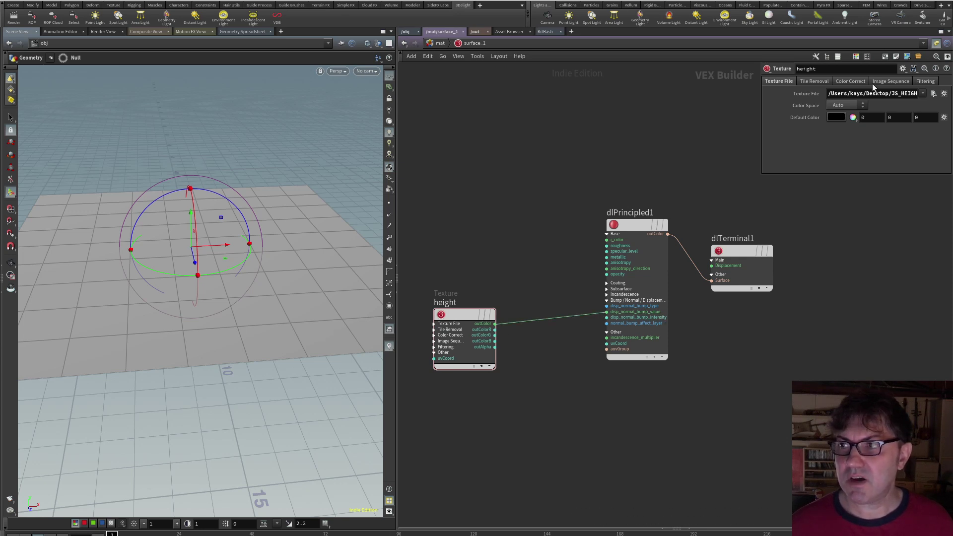
Set the Principled node's bump/normal/displacement map type to Displacement (0.5 centered)
left_click(638, 226)
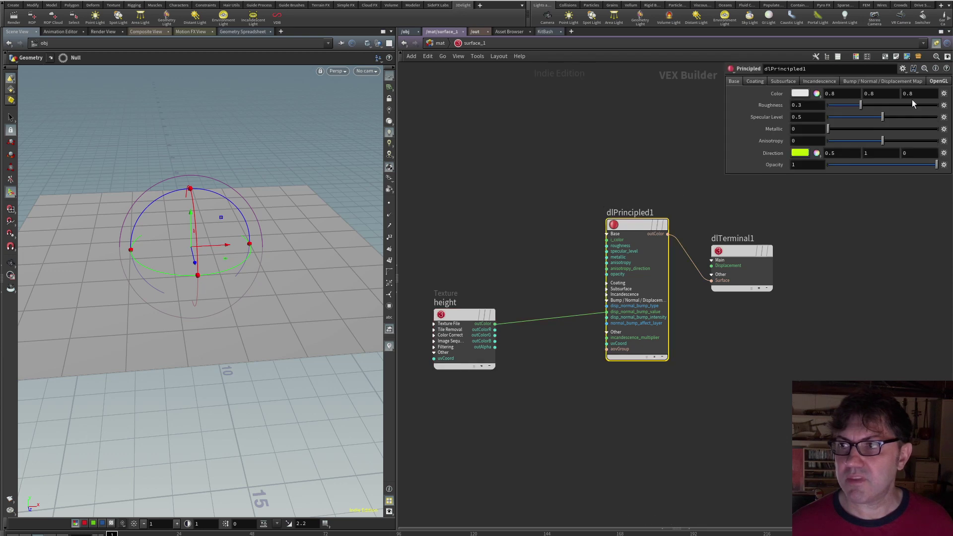
left_click(892, 81)
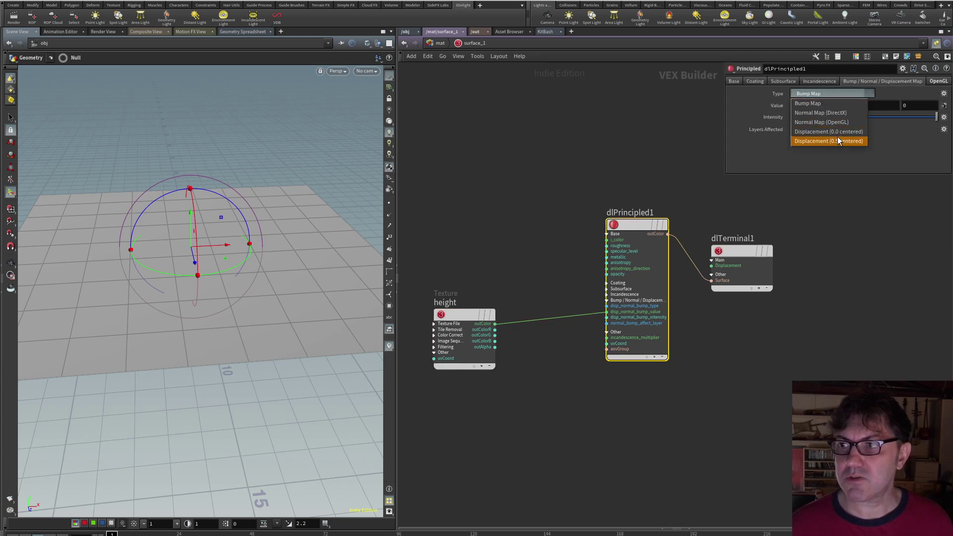
left_click(839, 141)
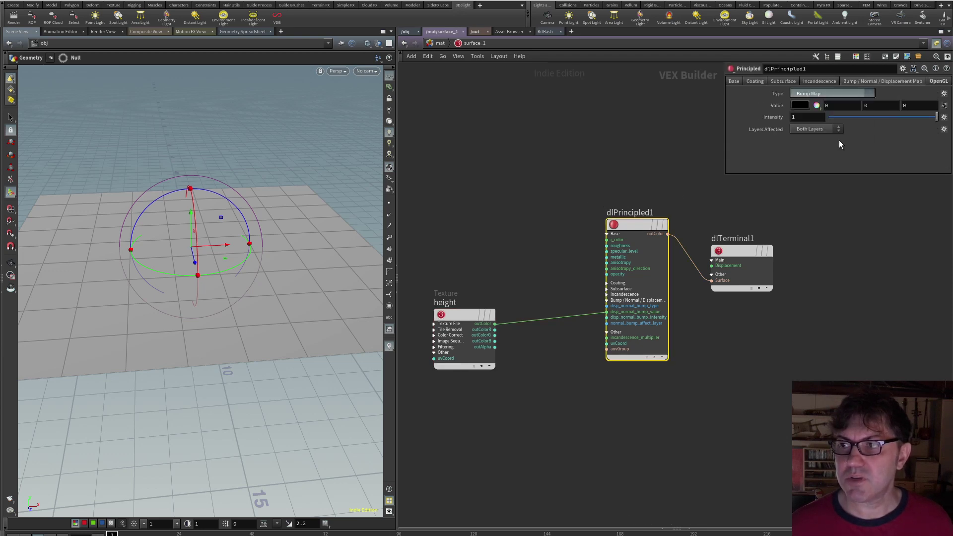
left_click(734, 425)
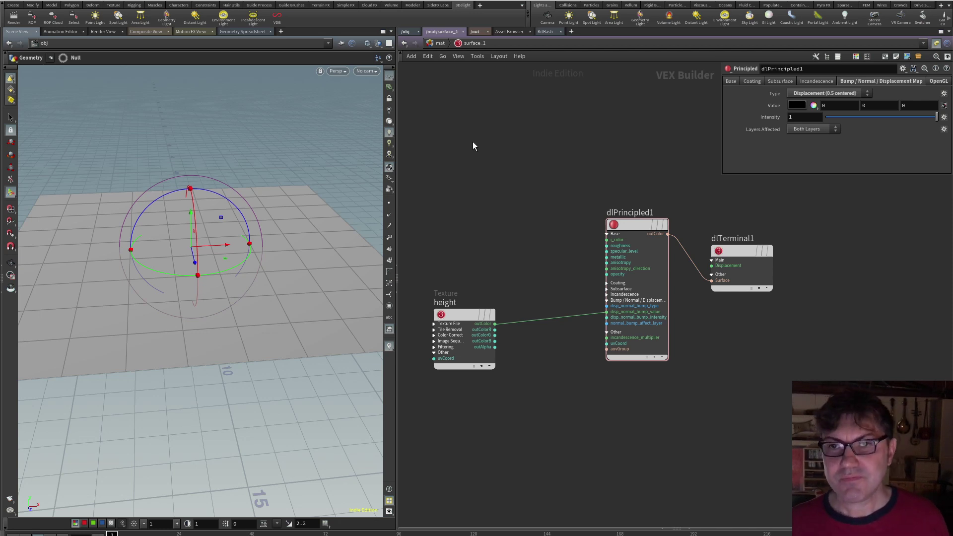
Return to the obj network and assign /mat/surface_1 as the render material of the grid1 object
left_click(405, 32)
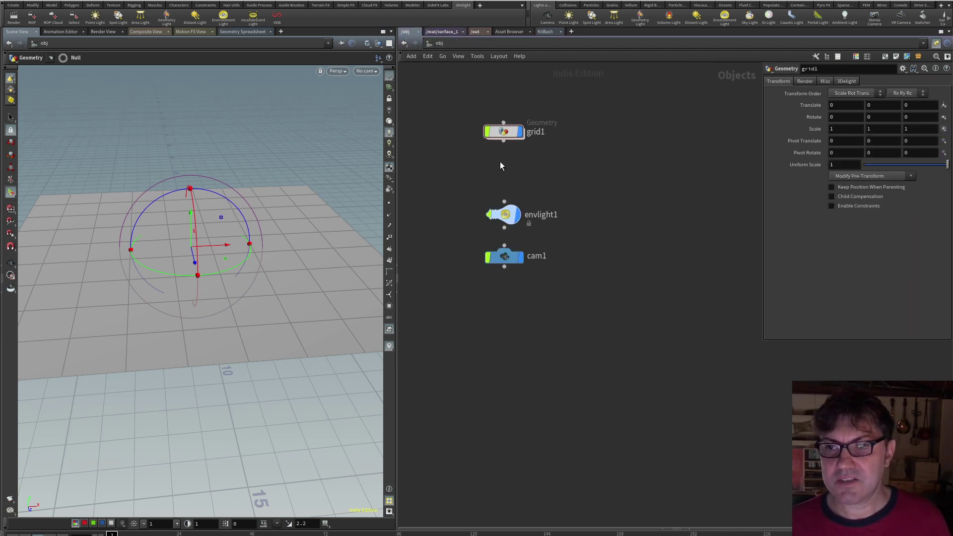
left_click(503, 132)
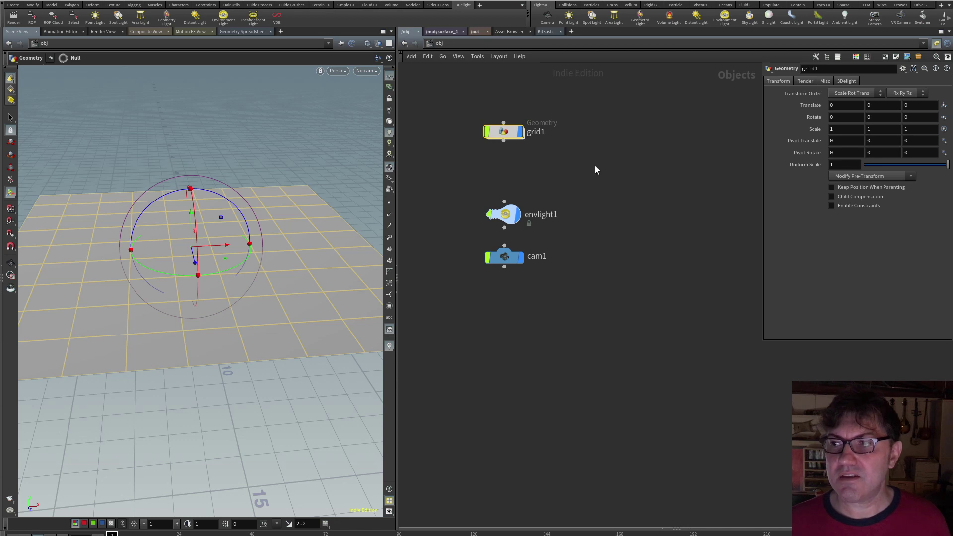
left_click(808, 81)
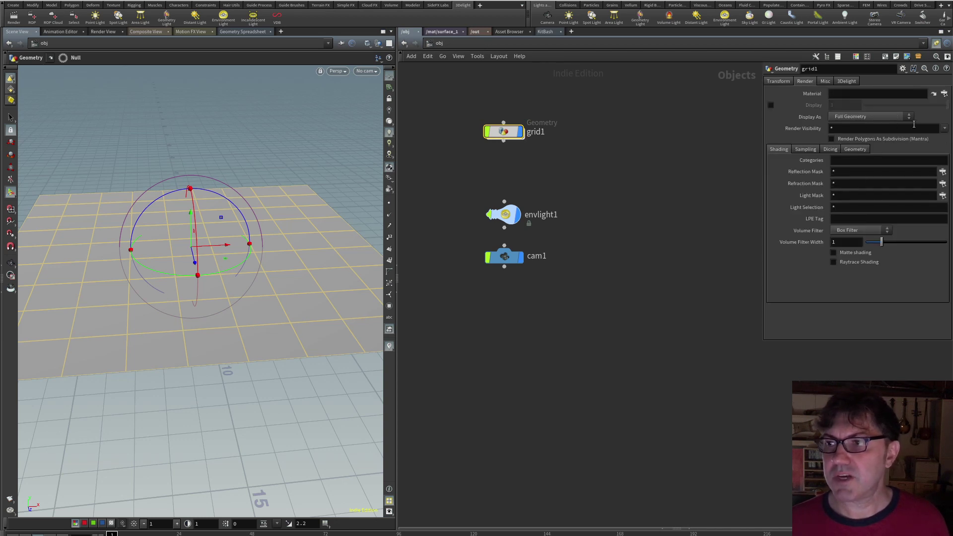
left_click(944, 94)
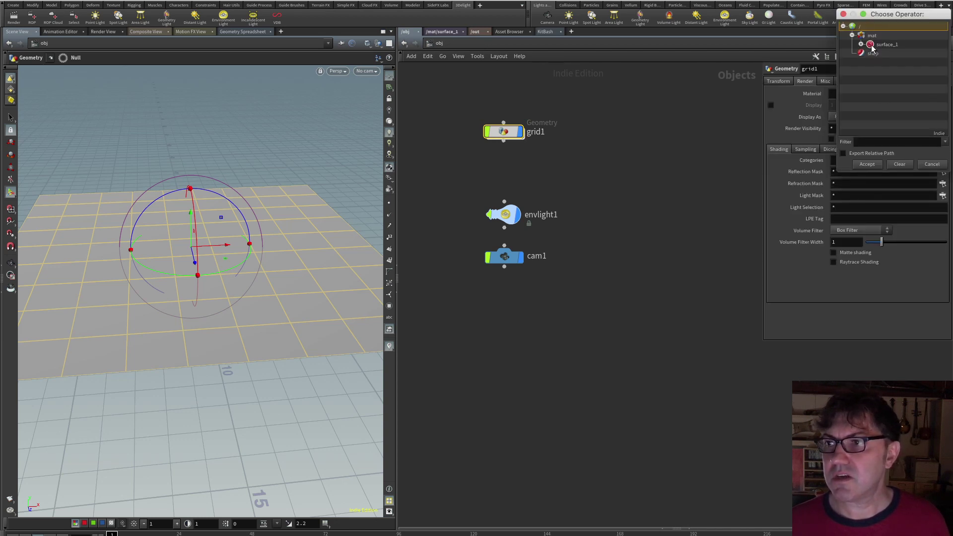
left_click(874, 45)
left_click(866, 164)
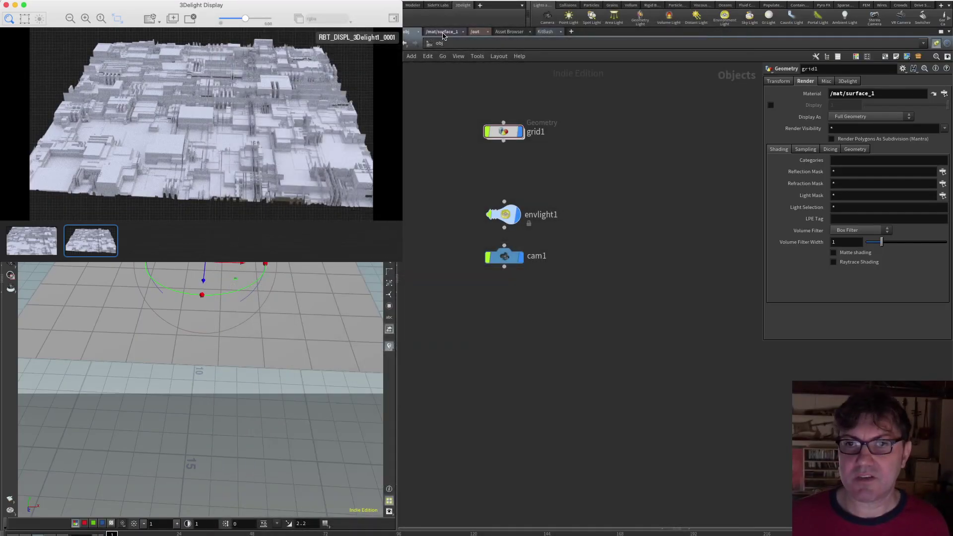
Go back into the surface_1 material and add a second Texture node above the height texture
left_click(442, 32)
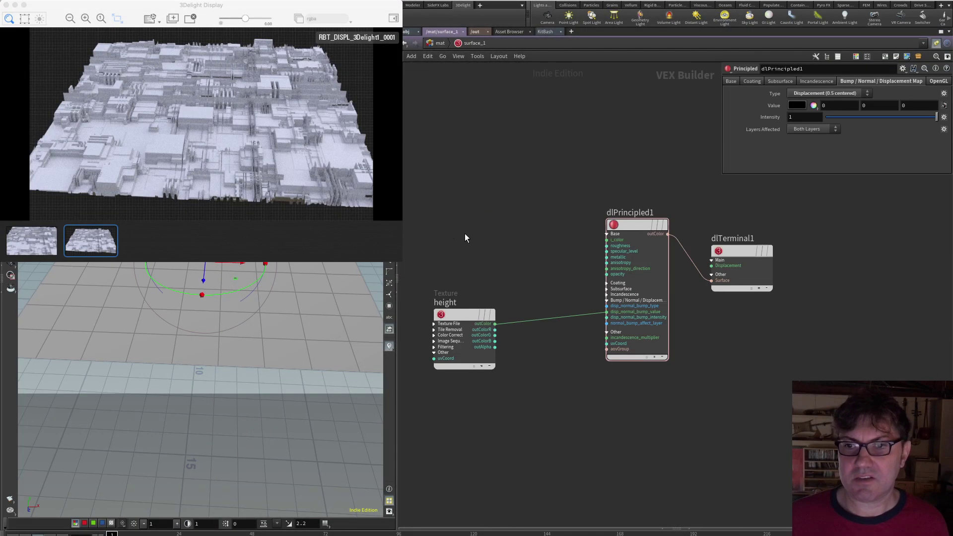
key("Tab")
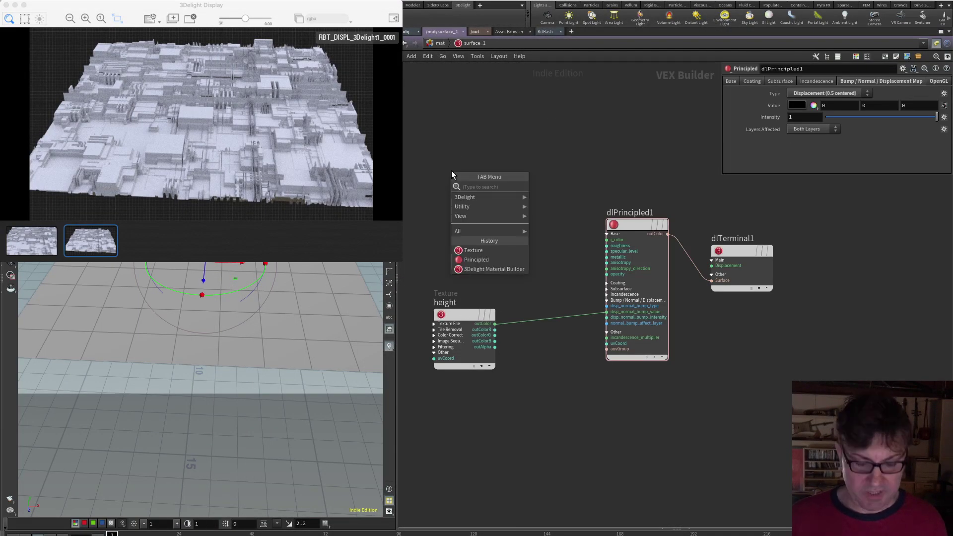
type("textu")
key("Return")
left_click(452, 171)
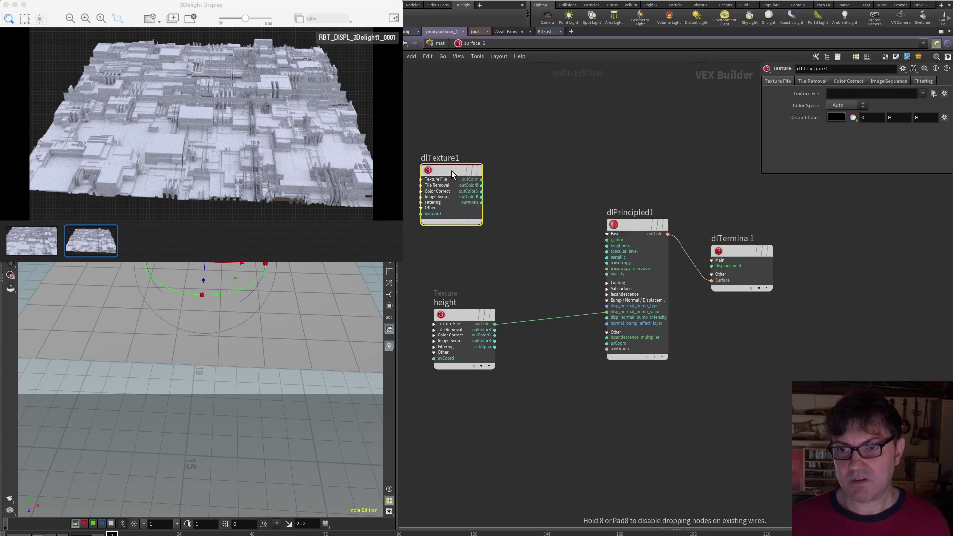
left_click_drag(469, 180, 464, 184)
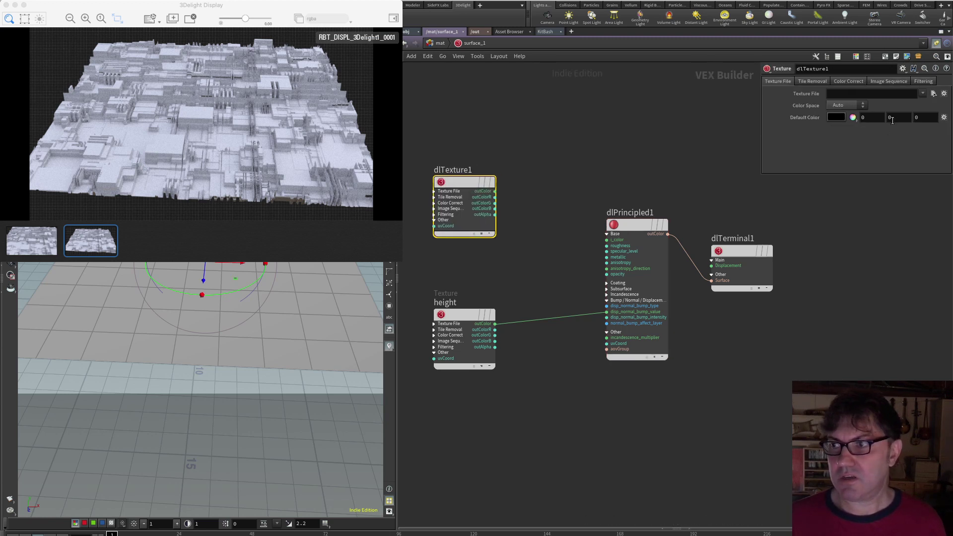
Load JS_COLOR_MAIN.png into the new Texture node and wire its outColor into the Principled node's i_color
left_click(932, 94)
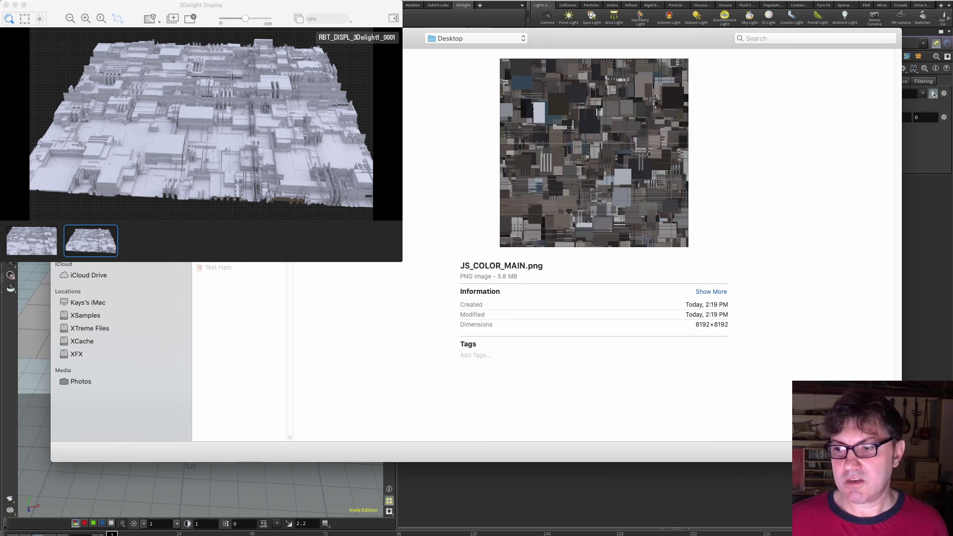
left_click(878, 452)
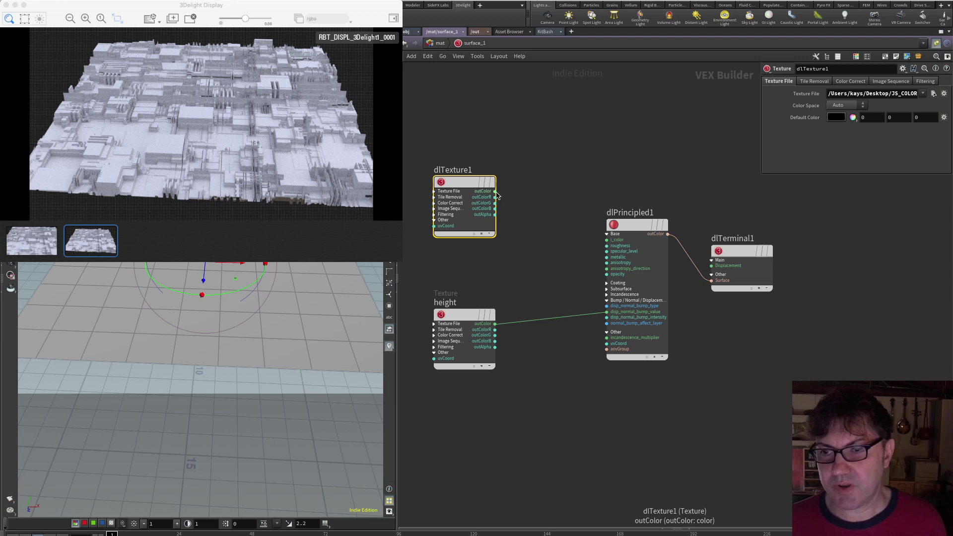
left_click_drag(495, 191, 607, 240)
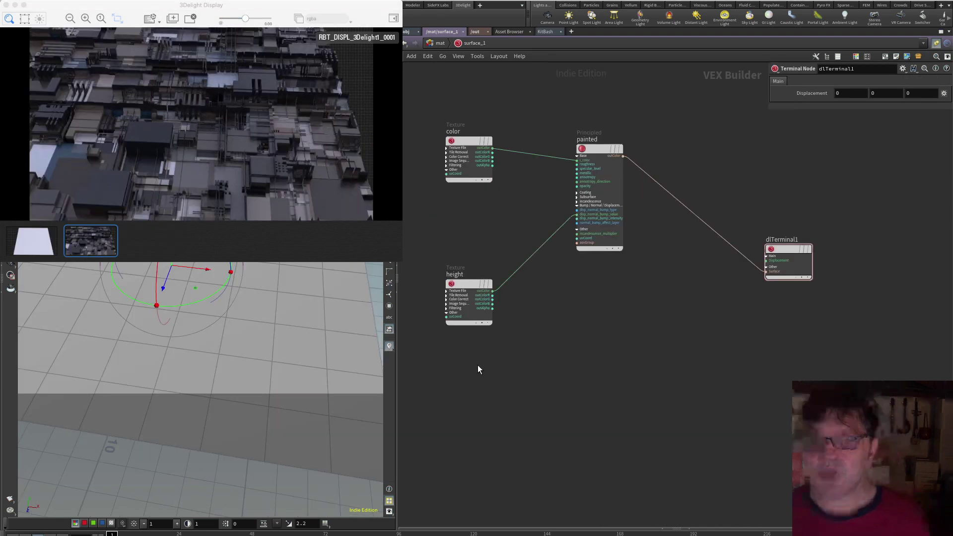
Space out the painted and height nodes and add a new Texture node between the color and height nodes
left_click_drag(604, 150, 673, 193)
left_click_drag(461, 284, 462, 302)
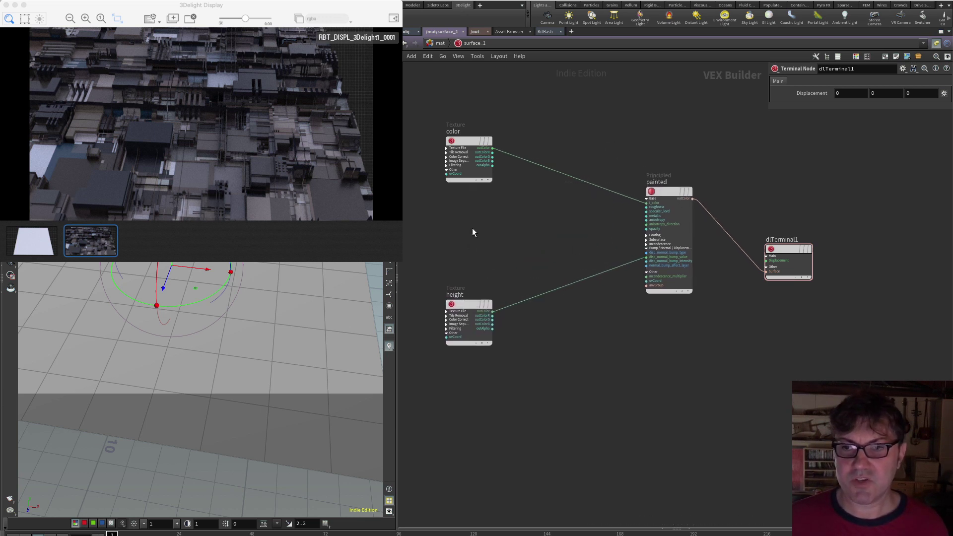
key("Tab")
type("tex")
key("Return")
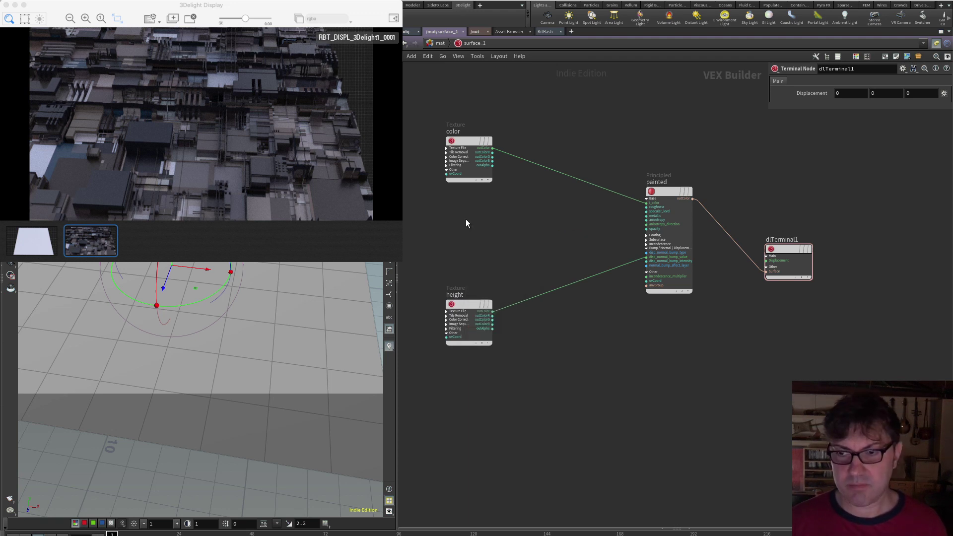
left_click(466, 219)
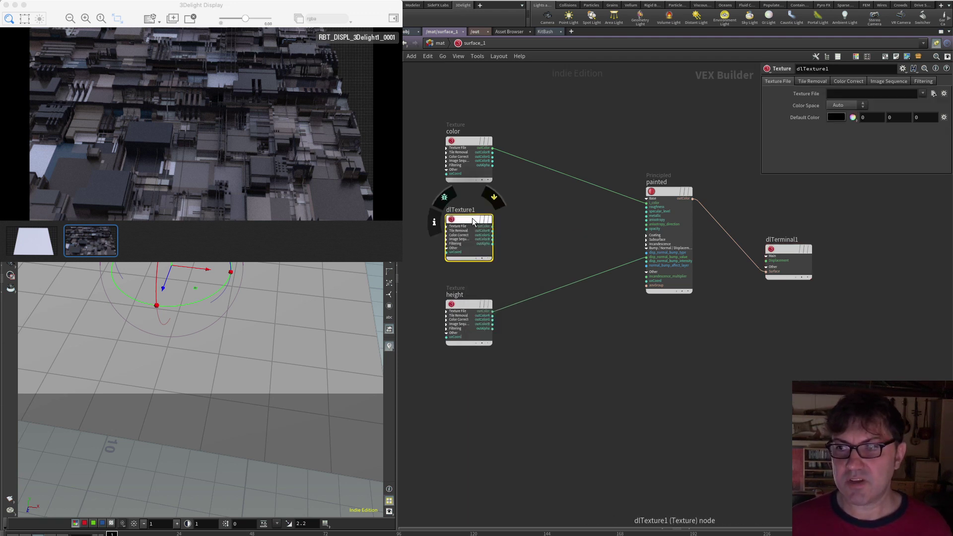
Load JS_ROUGHNESS.png into the new Texture node and disconnect the height texture from the painted node
left_click(934, 93)
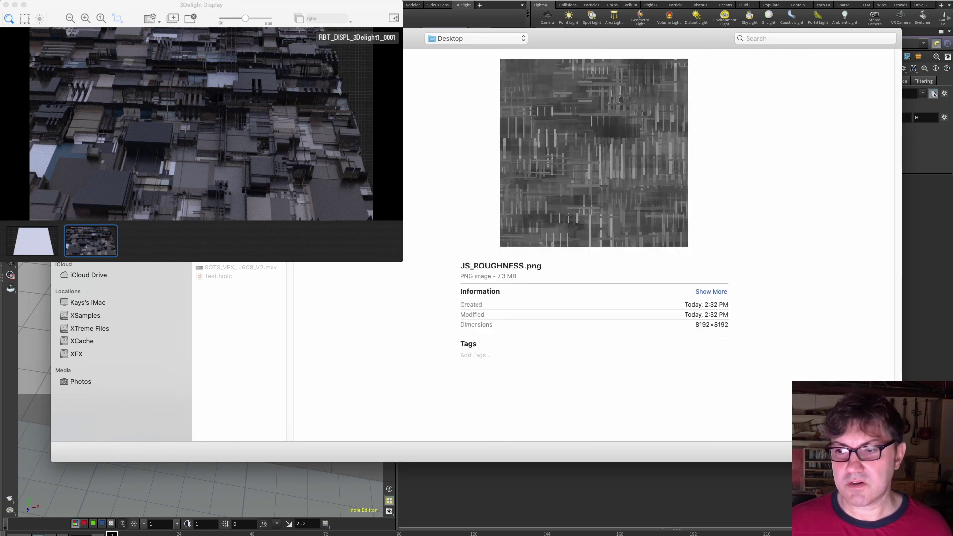
left_click(879, 452)
left_click(554, 228)
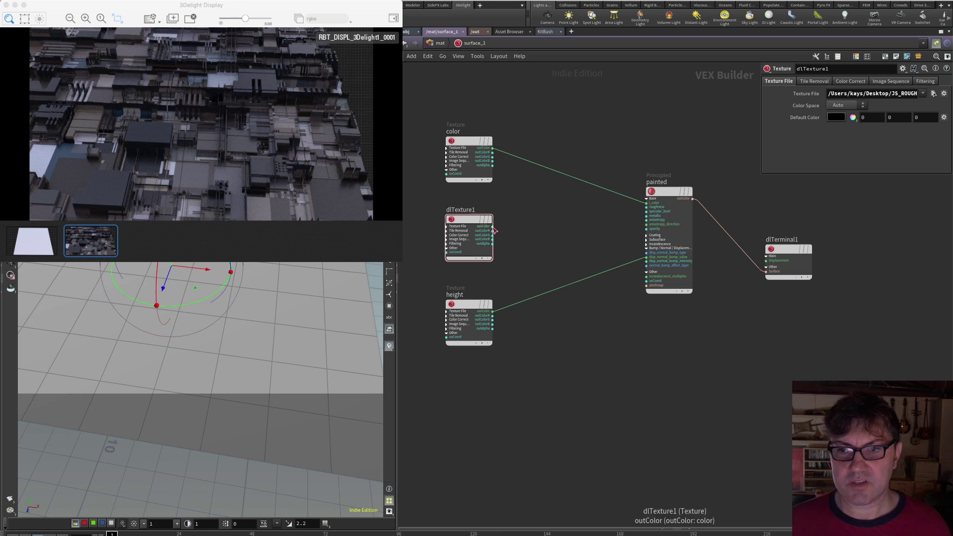
left_click_drag(570, 269, 583, 323)
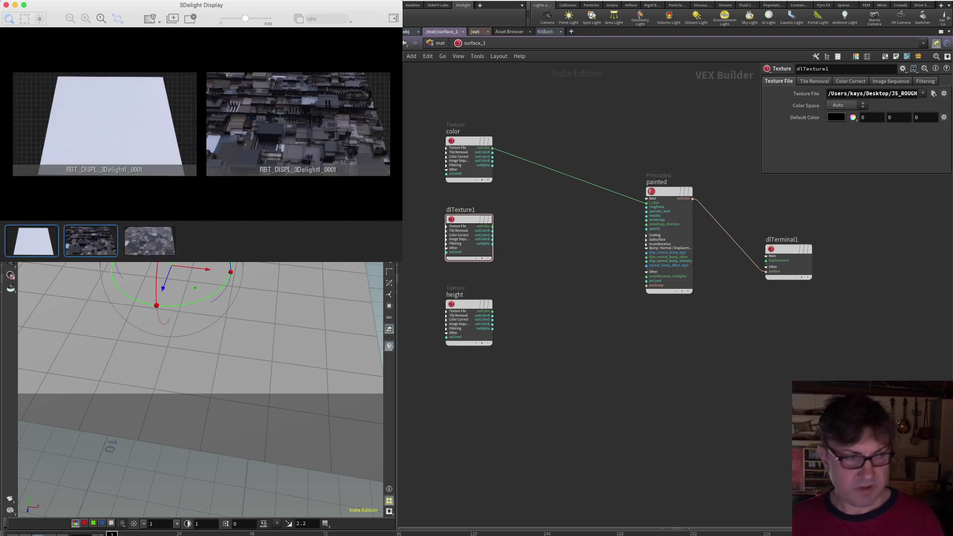
left_click(547, 338)
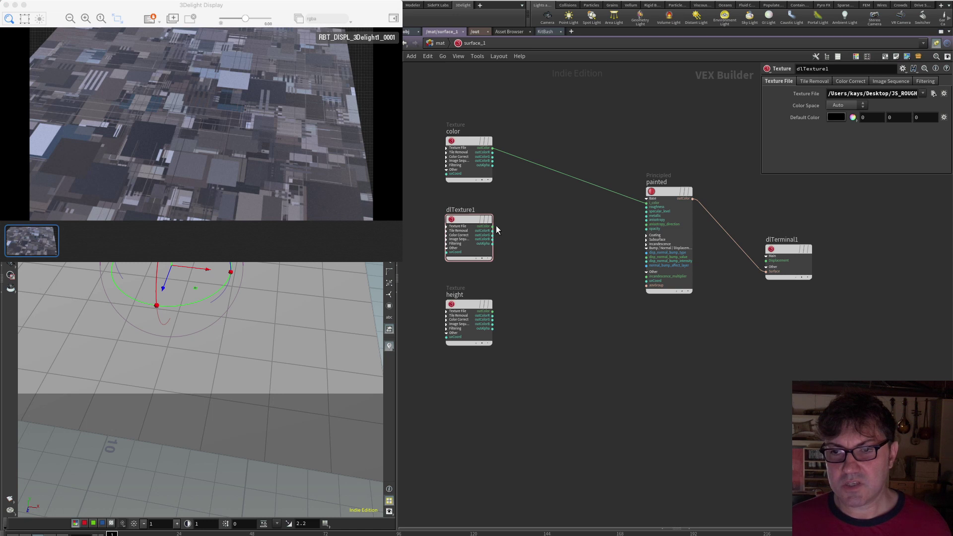
Rename the new Texture node roughness and wire its outColor into the painted node's i_color in place of the color texture
double_click(462, 210)
type("ro")
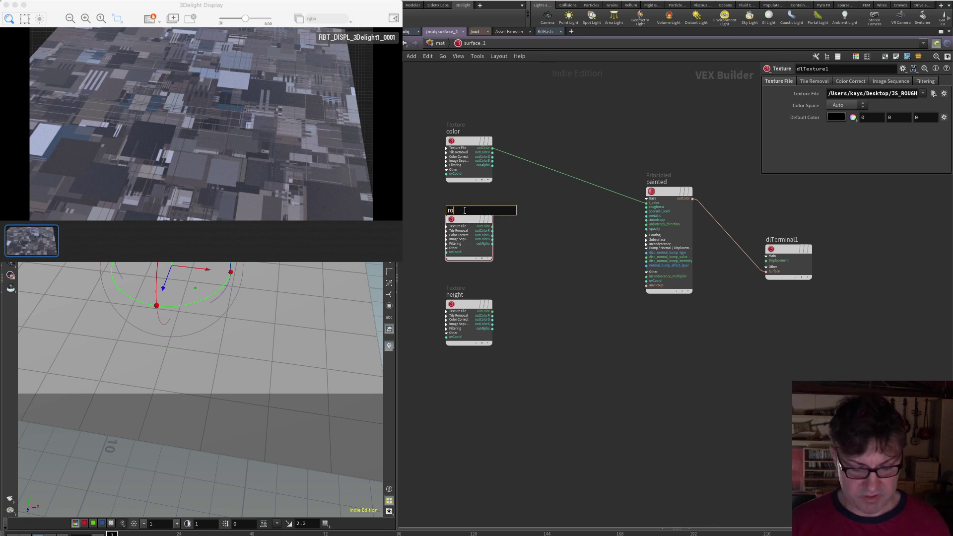
type("ughness")
key("Return")
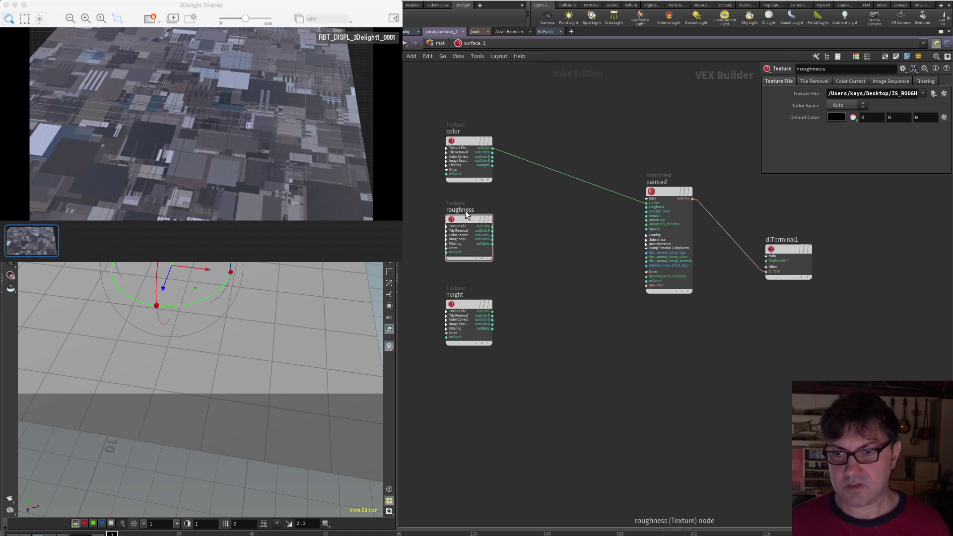
left_click_drag(502, 228, 646, 203)
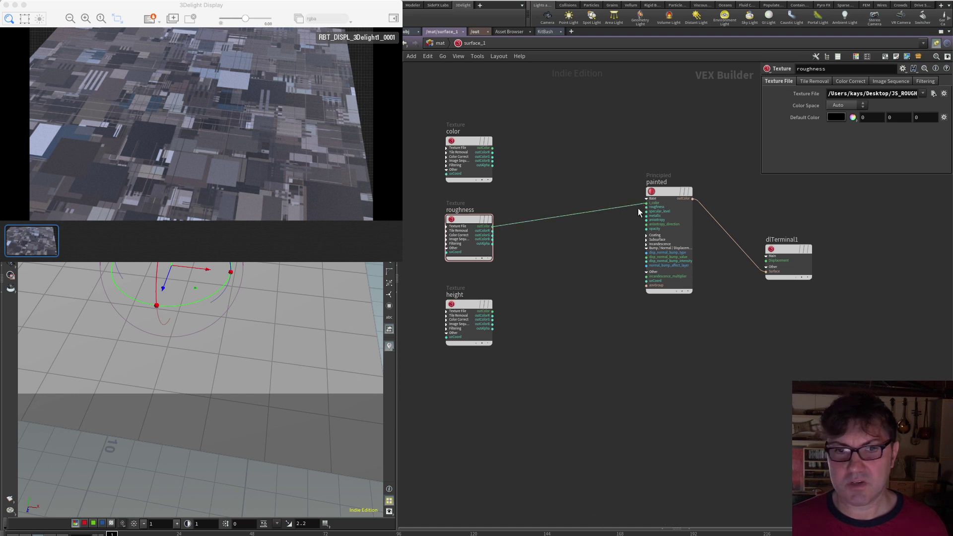
mouse_move(252, 343)
left_mouse_down()
mouse_move(221, 330)
mouse_move(283, 328)
mouse_move(262, 326)
mouse_move(292, 336)
mouse_move(232, 341)
mouse_move(247, 342)
left_mouse_up()
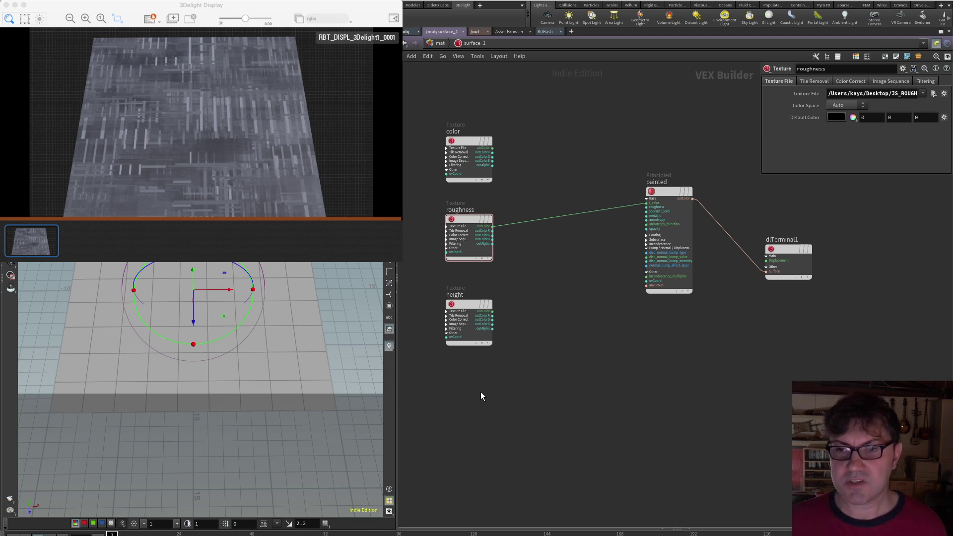
Insert a Remap node on the wire between roughness and painted, and cut its incoming wire
key("Tab")
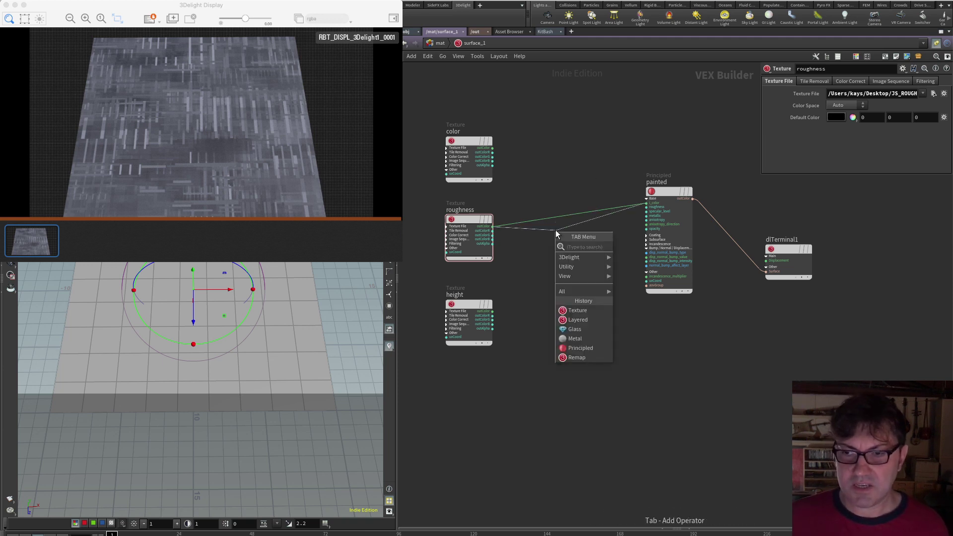
type("rem")
key("Return")
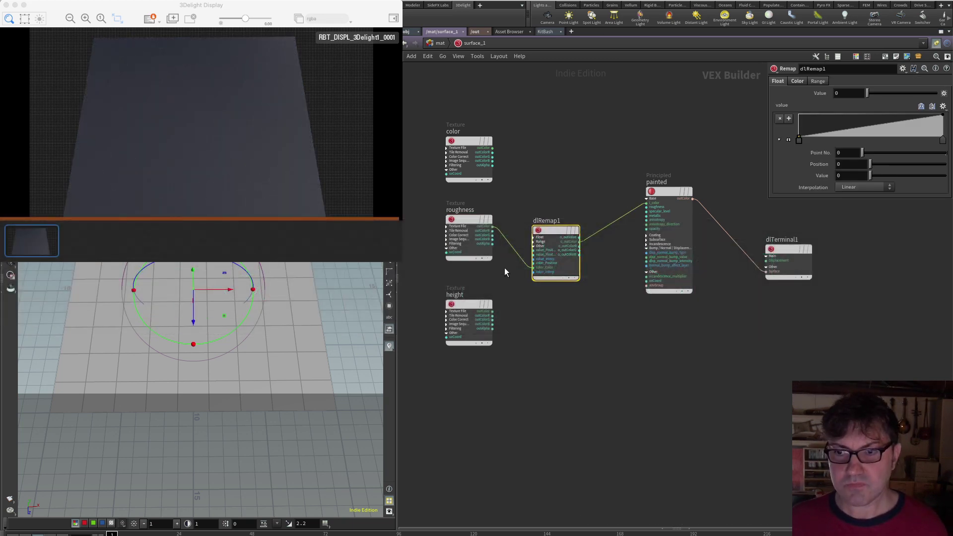
key("y")
left_click_drag(520, 229, 514, 262)
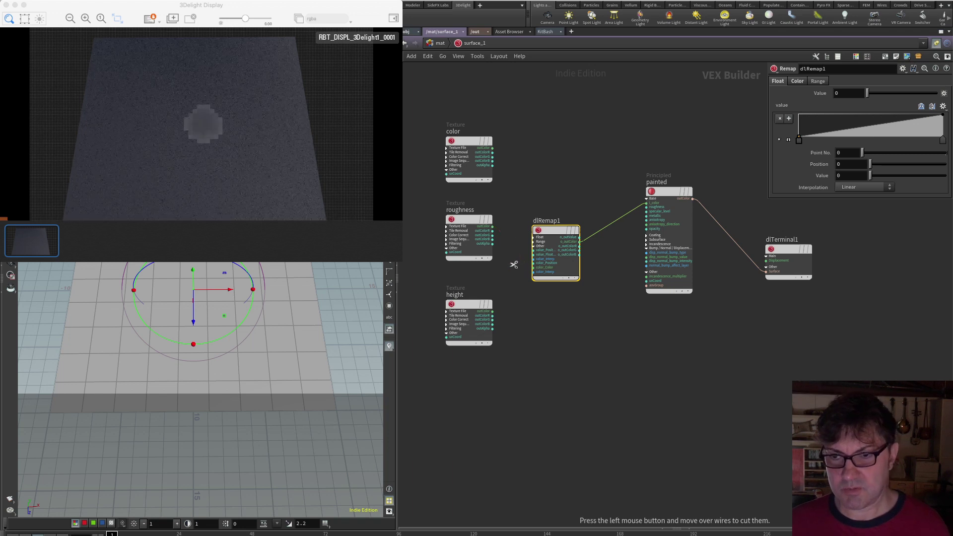
Expand the Remap node's Float inputs and wire the roughness texture's outColorR into inputValue
left_click(533, 237)
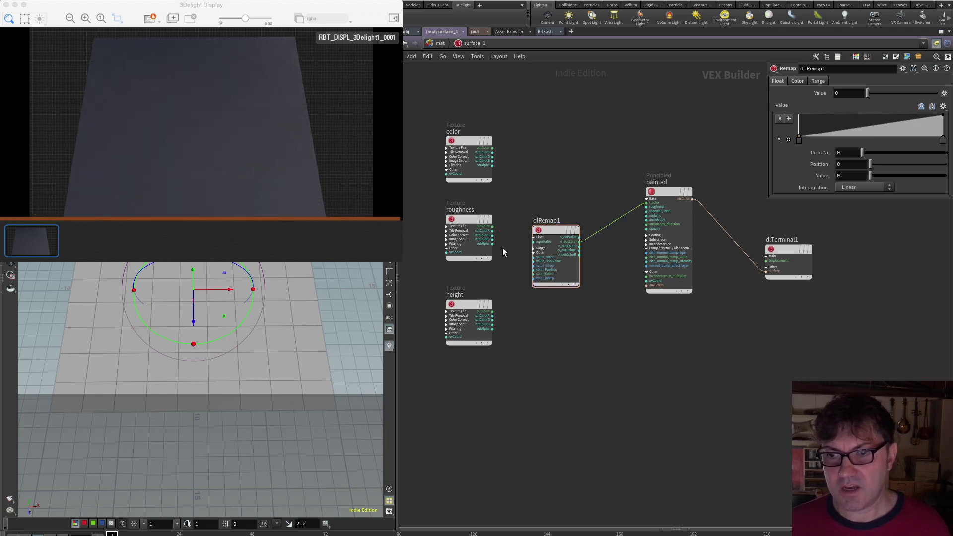
left_click(492, 226)
left_click(533, 242)
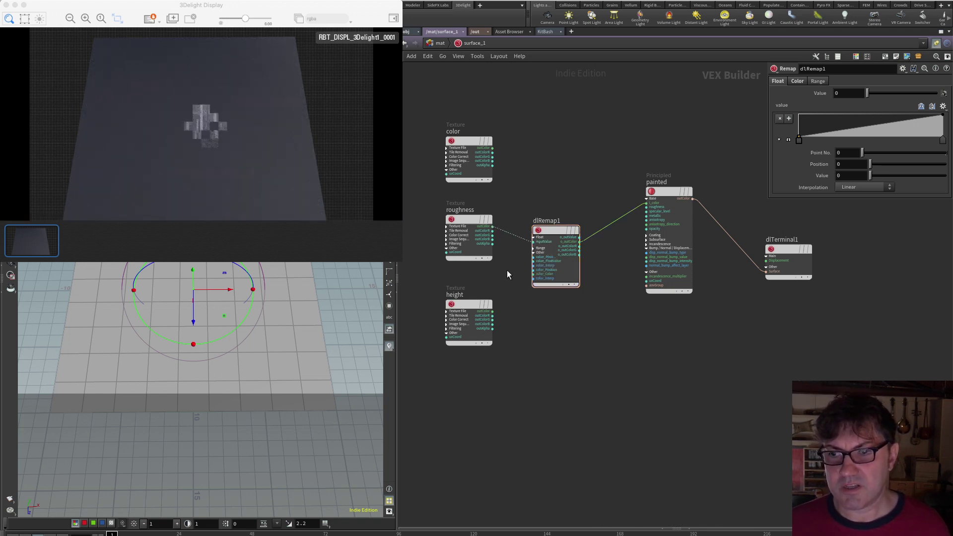
middle_click(493, 232)
left_click(493, 231)
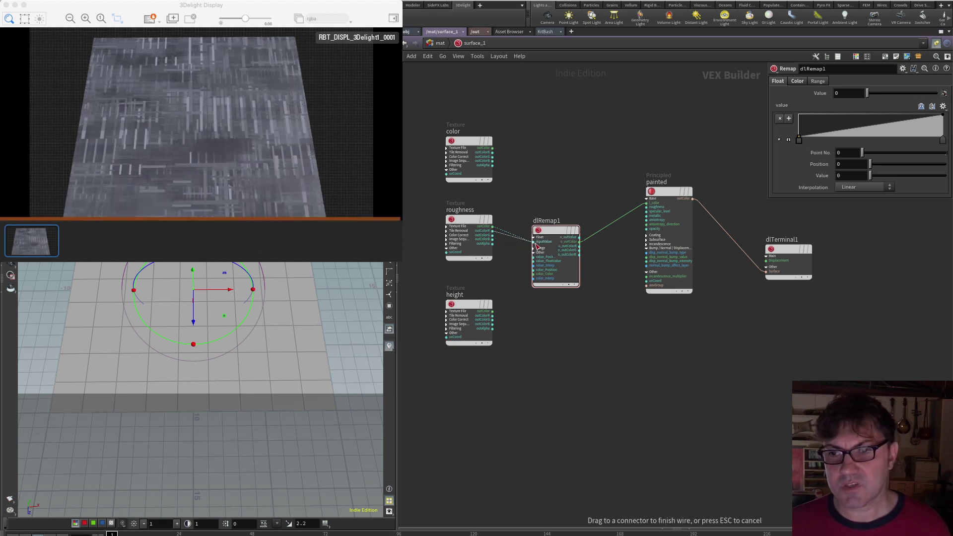
left_click(534, 242)
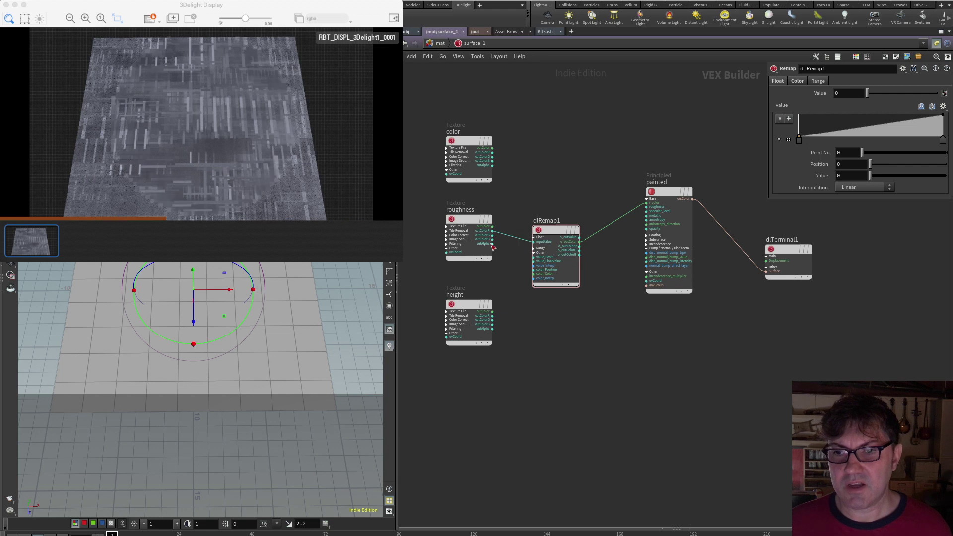
scroll(511, 276, "up", 5)
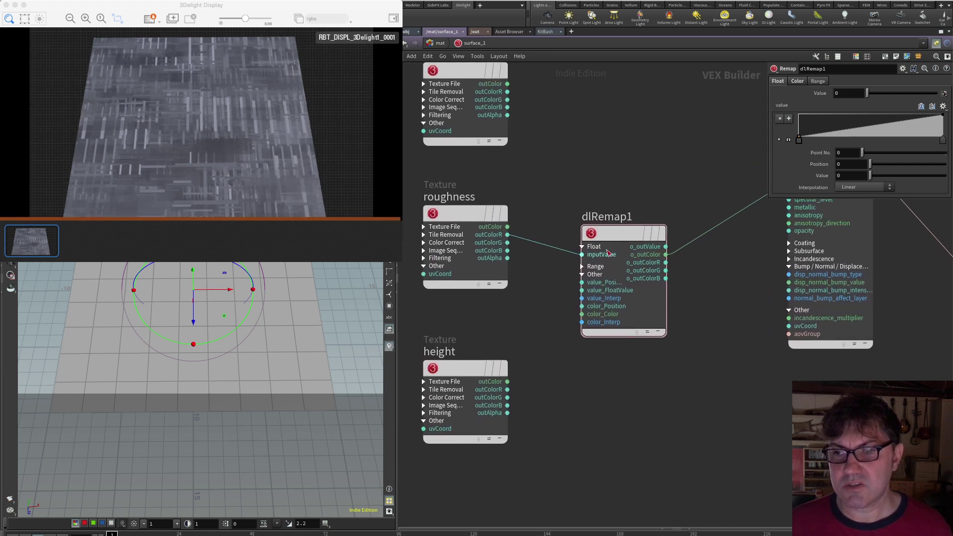
Cut the Remap node's o_outColor wire and connect o_outValue to the painted node's i_color instead
mouse_move(607, 233)
left_click_drag(607, 233, 577, 223)
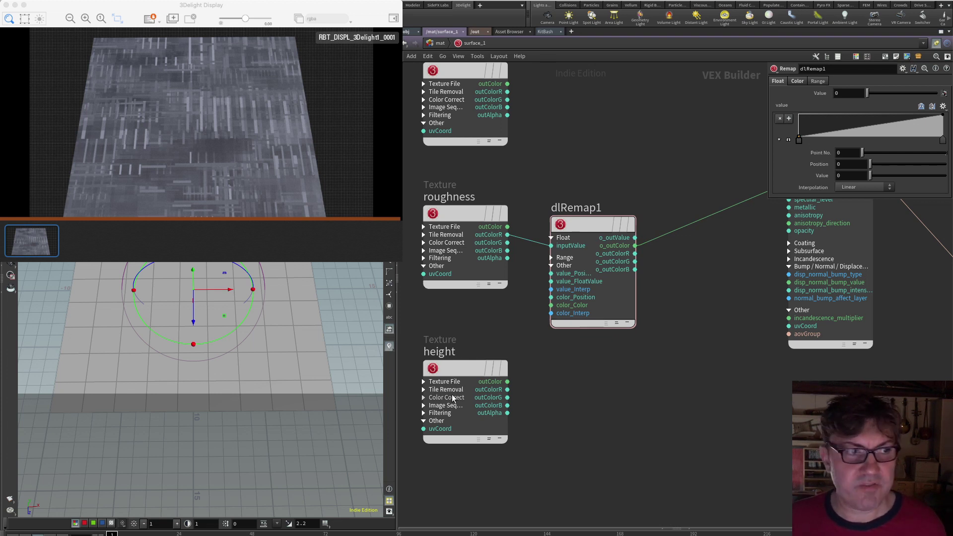
left_click(593, 225)
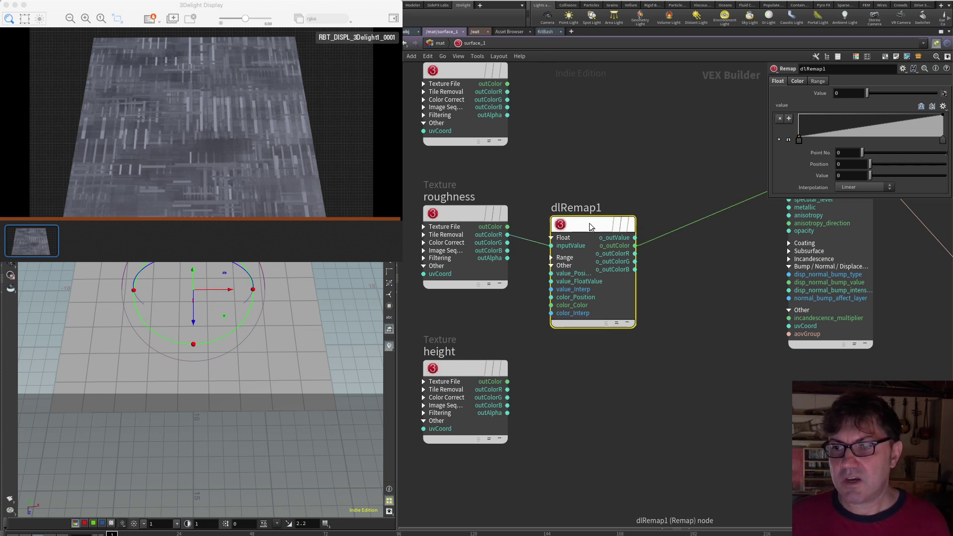
mouse_move(671, 303)
middle_mouse_down("alt")
mouse_move(667, 327)
mouse_move(643, 351)
middle_mouse_up("alt")
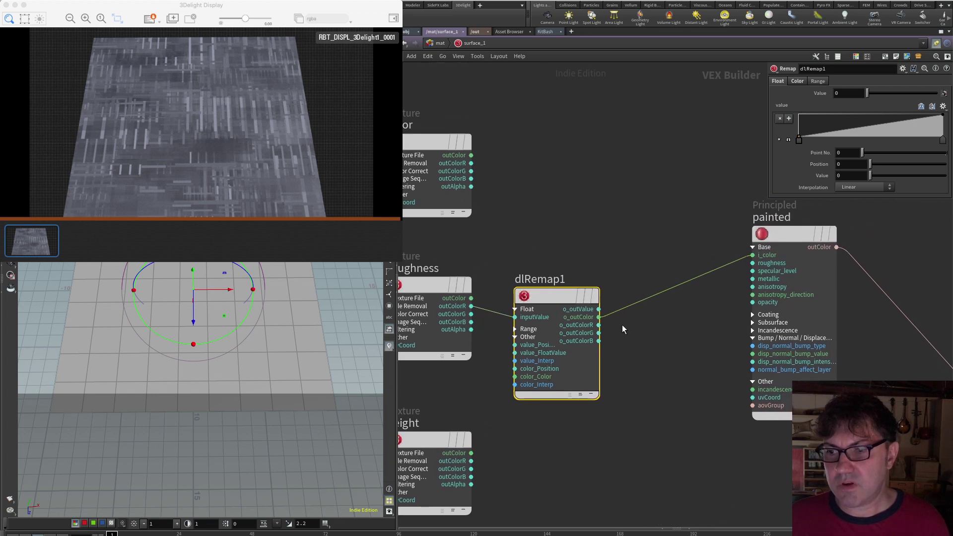
key("y")
left_click_drag(637, 275, 751, 255)
left_click_drag(561, 296, 574, 291)
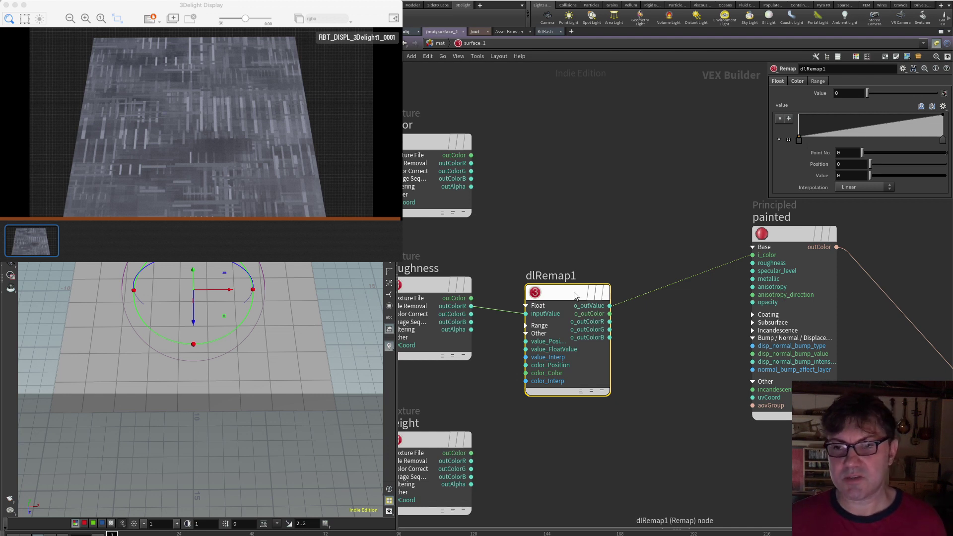
Increase the roughness contrast by moving the Remap value ramp's end point to position about 0.16, close to its start point
left_click(552, 220)
middle_click_drag(555, 229, 579, 228)
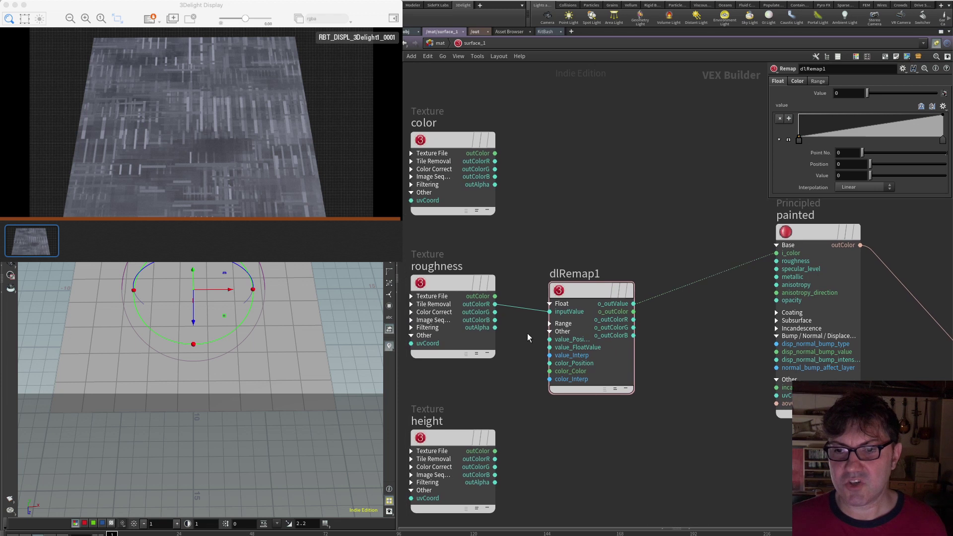
scroll(498, 313, "up", 3)
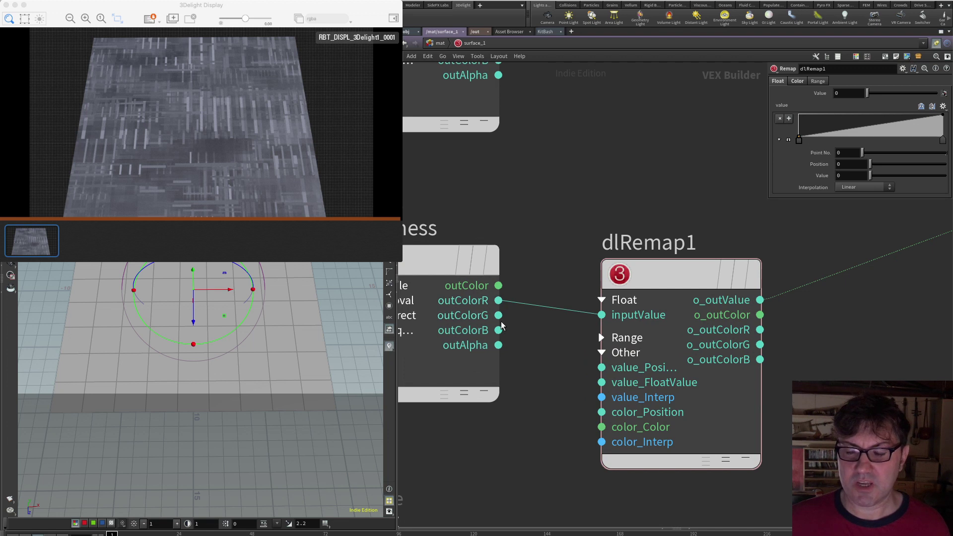
scroll(533, 347, "down", 3)
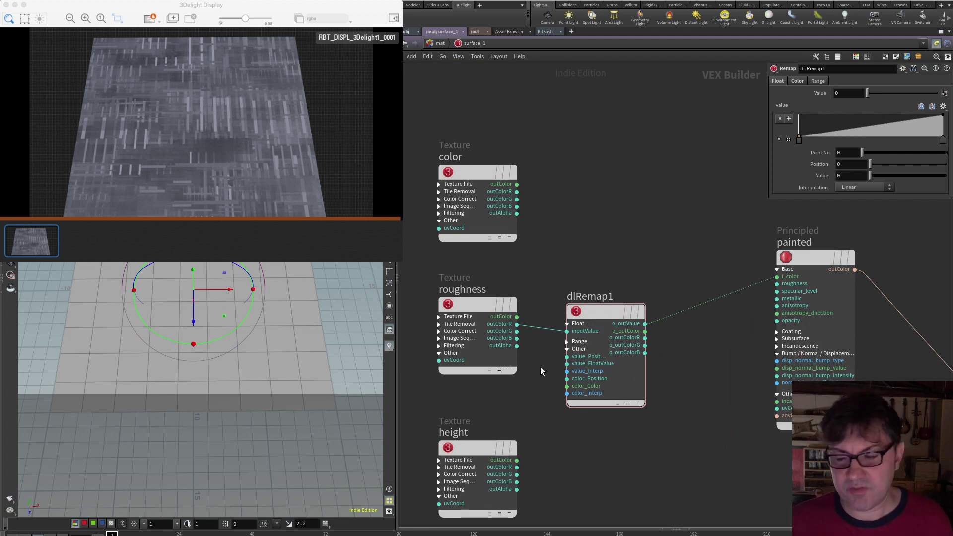
left_click_drag(943, 140, 839, 144)
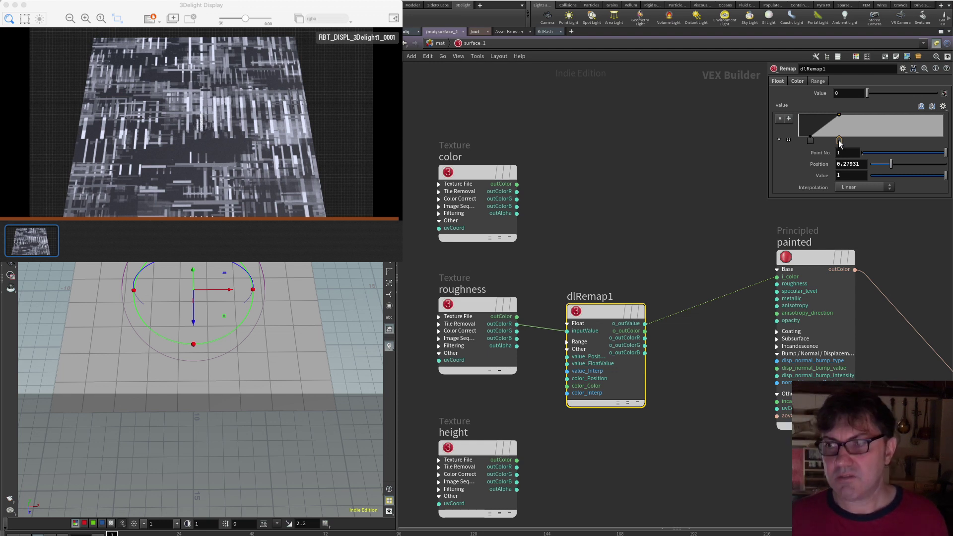
left_click_drag(839, 141, 837, 142)
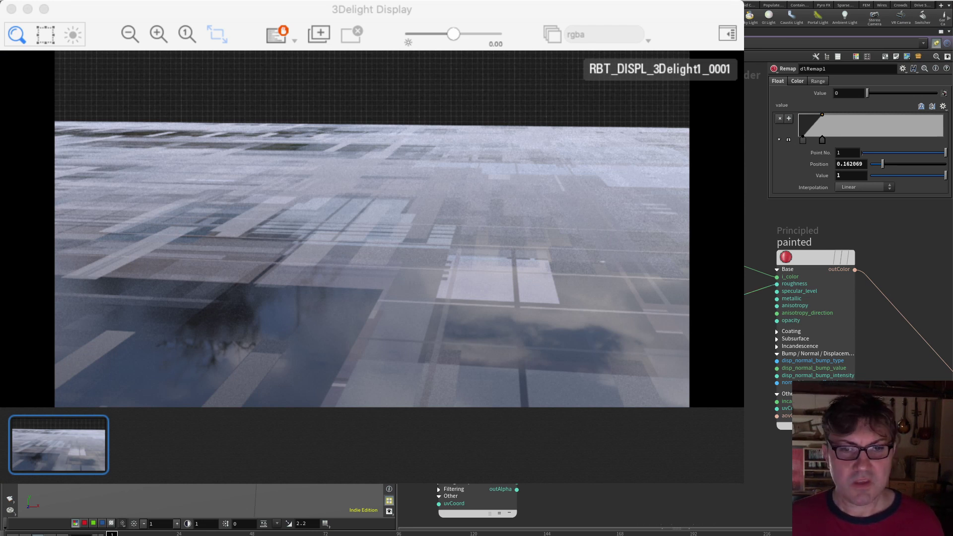
Move the Remap ramp's start point to 0 and end point to about 0.145, and cut the wire feeding the painted node's i_color
left_click_drag(198, 497, 226, 485)
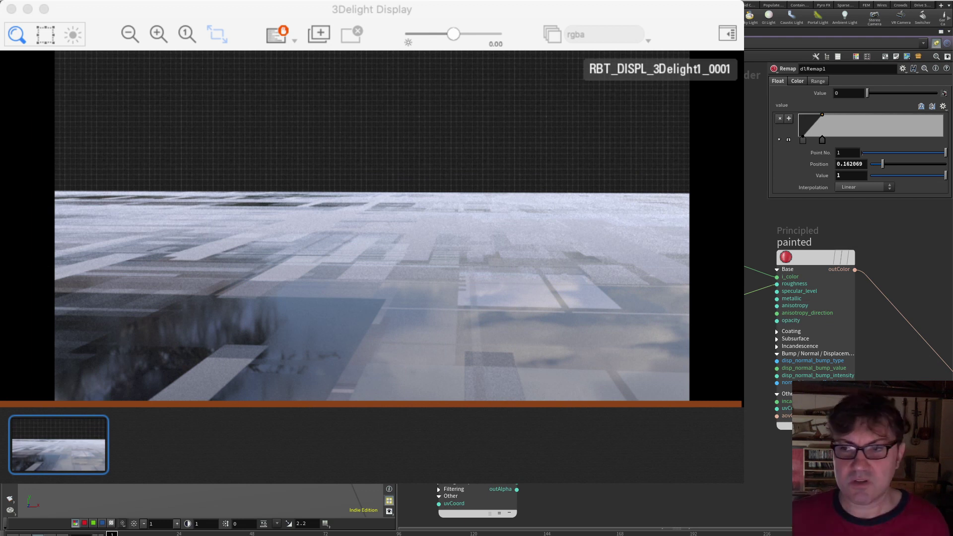
mouse_move(803, 139)
left_mouse_down()
mouse_move(795, 140)
mouse_move(820, 141)
left_mouse_up()
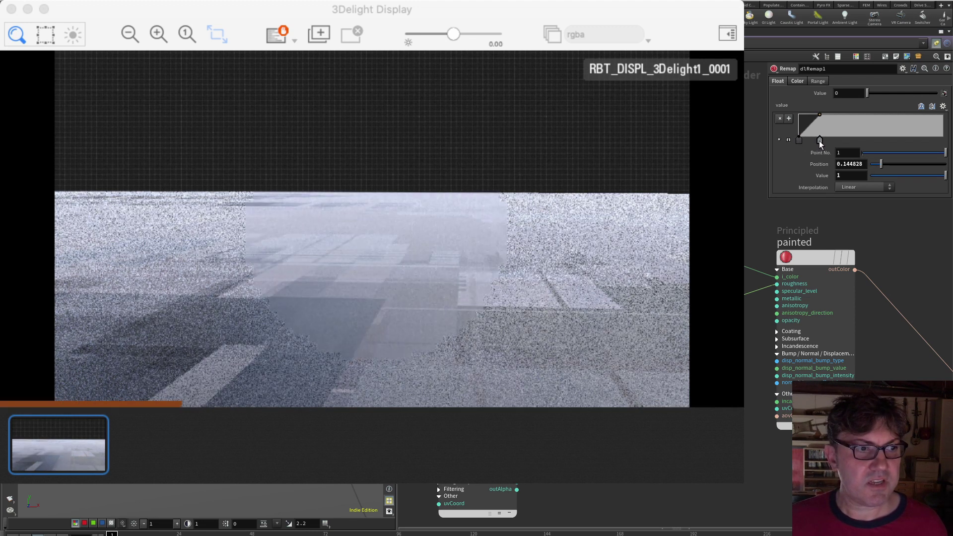
key("y")
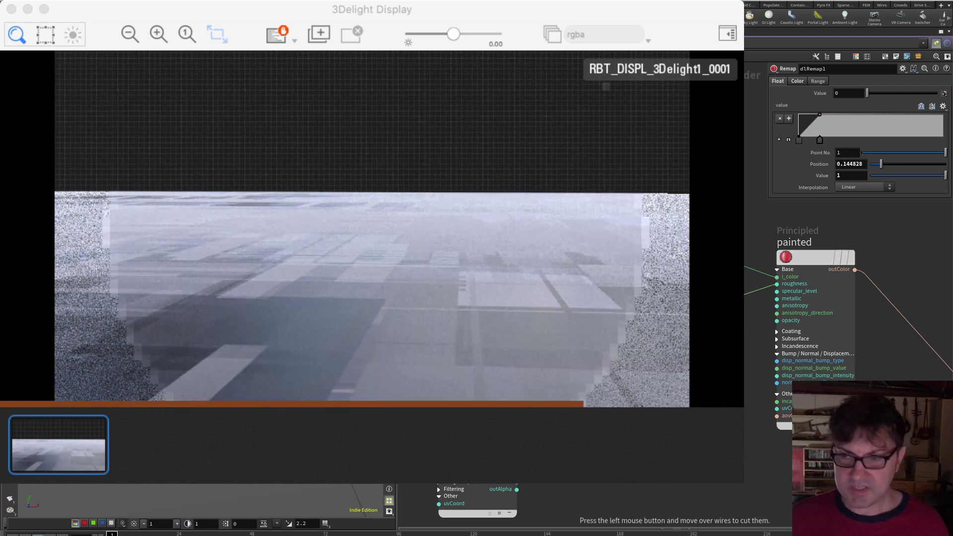
left_click_drag(762, 263, 759, 279)
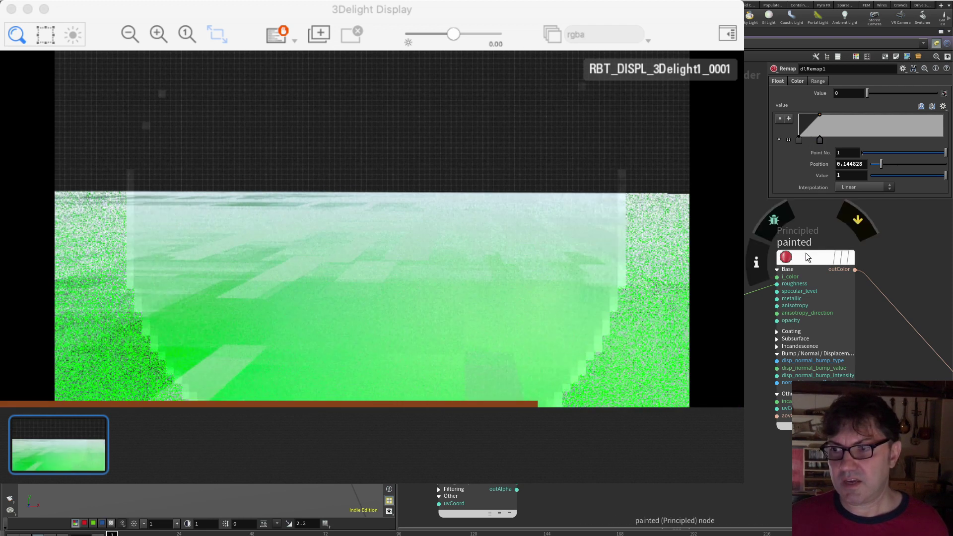
Set the painted node's base Color to the near-black grey 0.00625
left_click(809, 255)
left_click(798, 93)
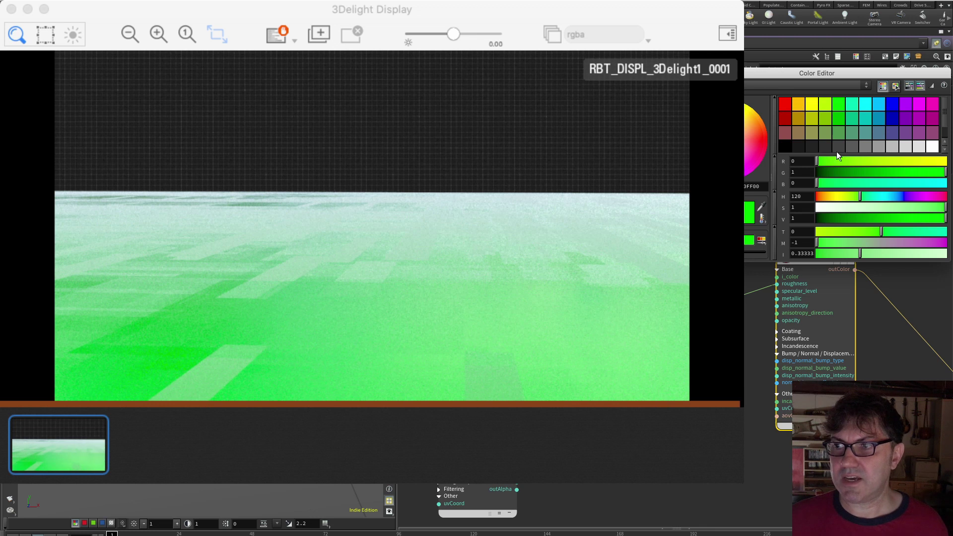
left_click(800, 148)
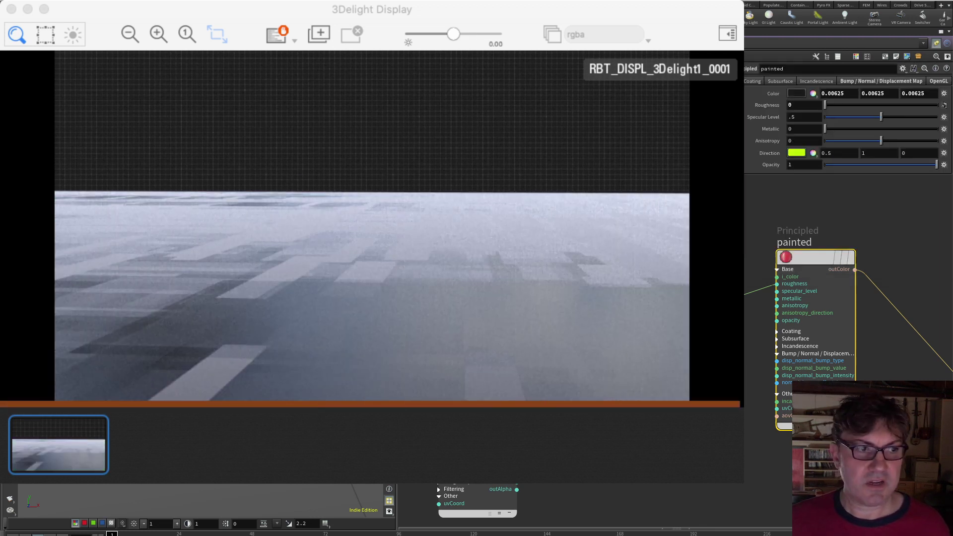
left_click(874, 447)
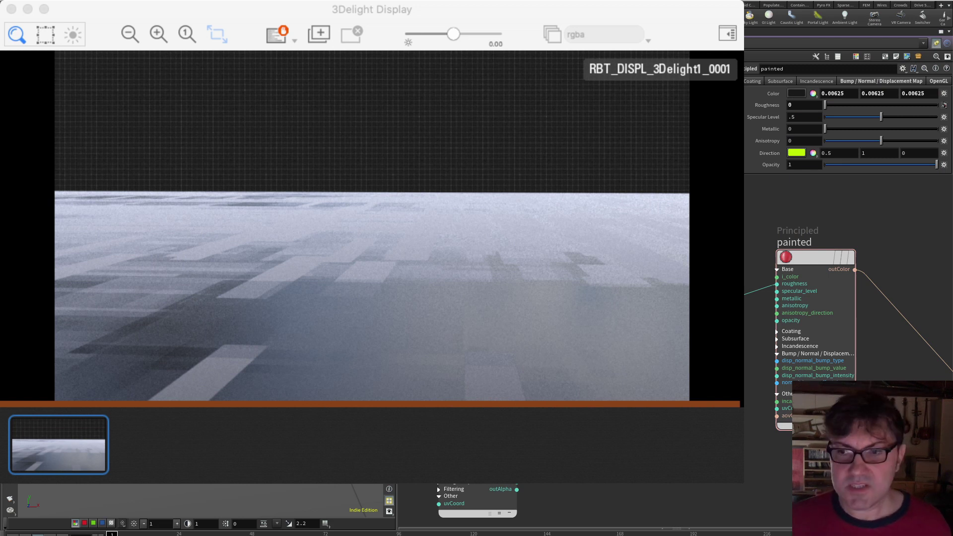
Adjust the Remap node's value ramp so its start point sits at about 0 and its end point at about 0.307
left_click(656, 303)
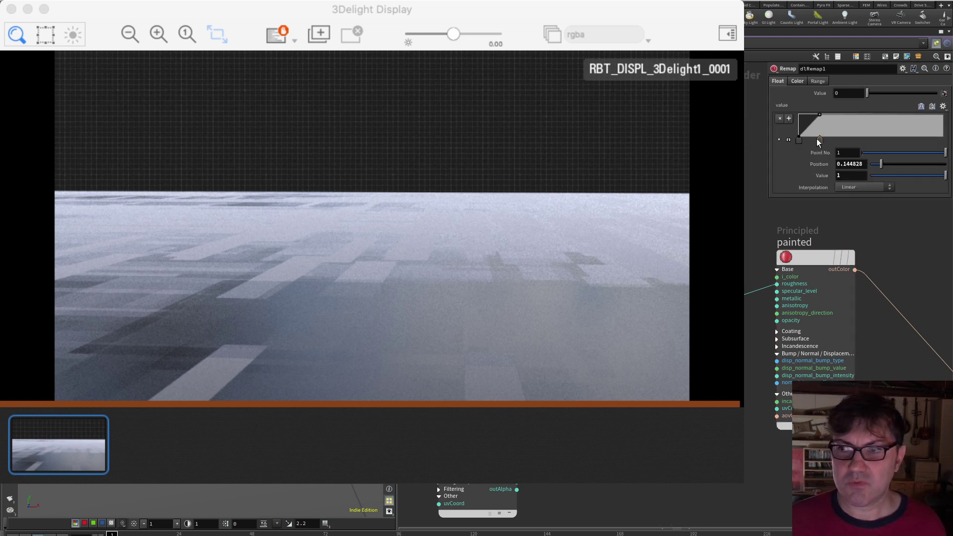
left_click_drag(821, 144, 858, 141)
left_click_drag(799, 141, 818, 145)
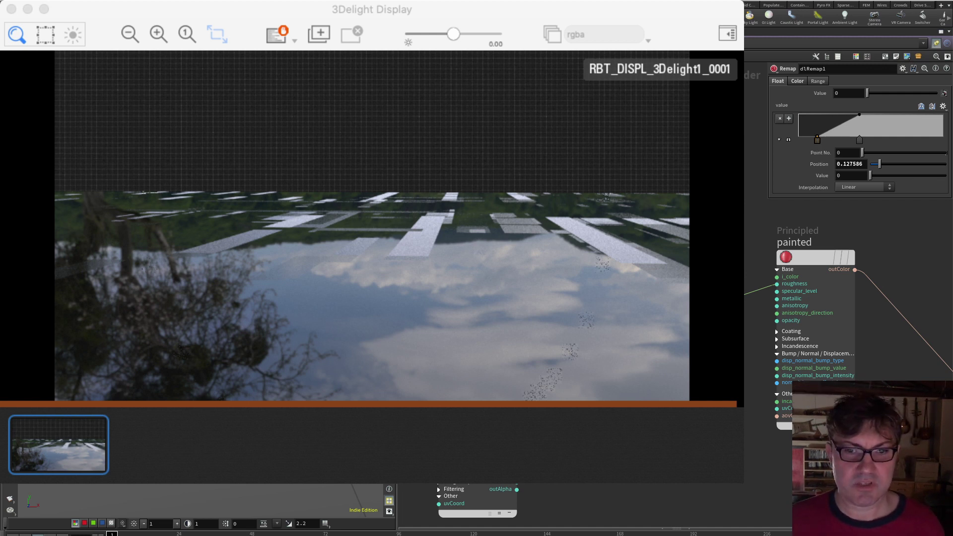
mouse_move(209, 493)
left_mouse_down("alt")
mouse_move(208, 507)
mouse_move(208, 497)
left_mouse_up("alt")
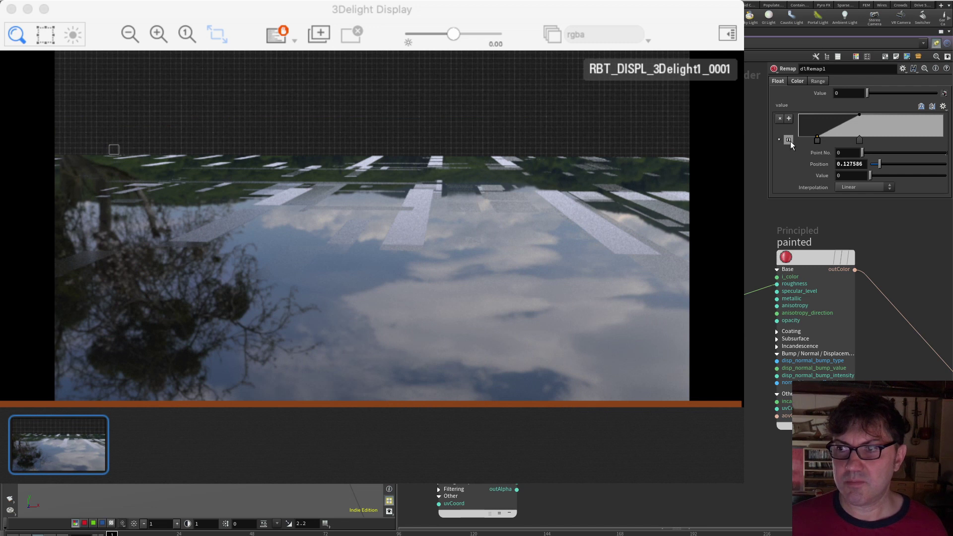
left_click_drag(818, 140, 791, 144)
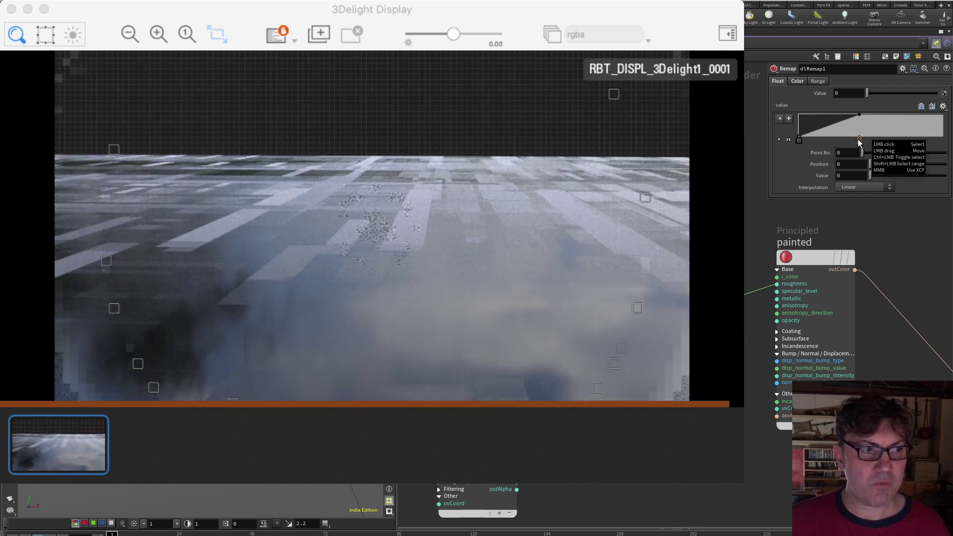
left_click_drag(859, 139, 798, 141)
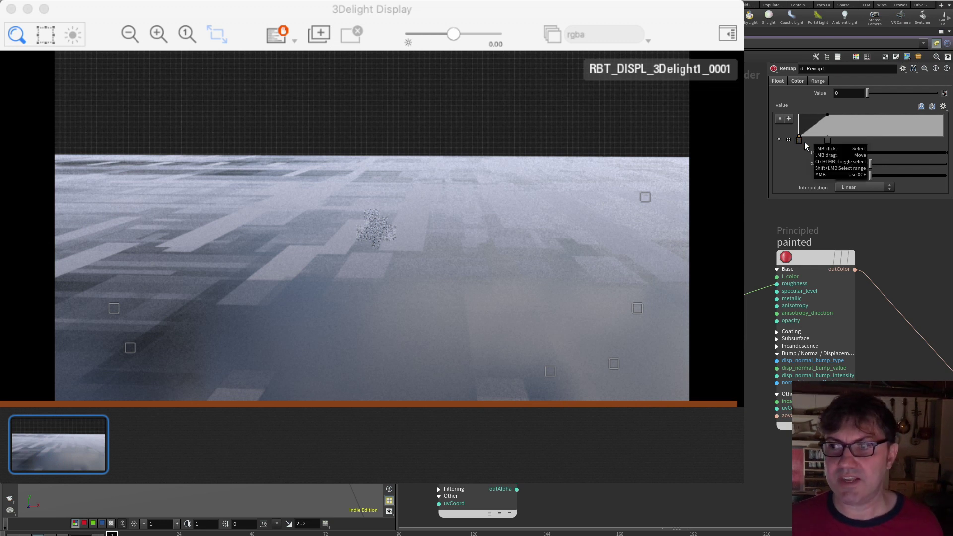
left_click_drag(827, 140, 843, 139)
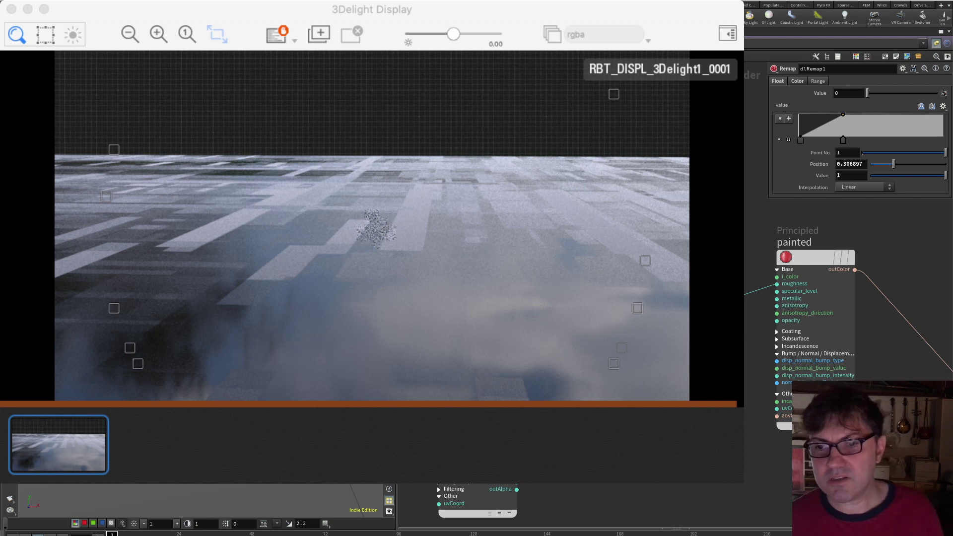
Add a UV node for the roughness texture and set its Repeat U and Repeat V to 5
key("h")
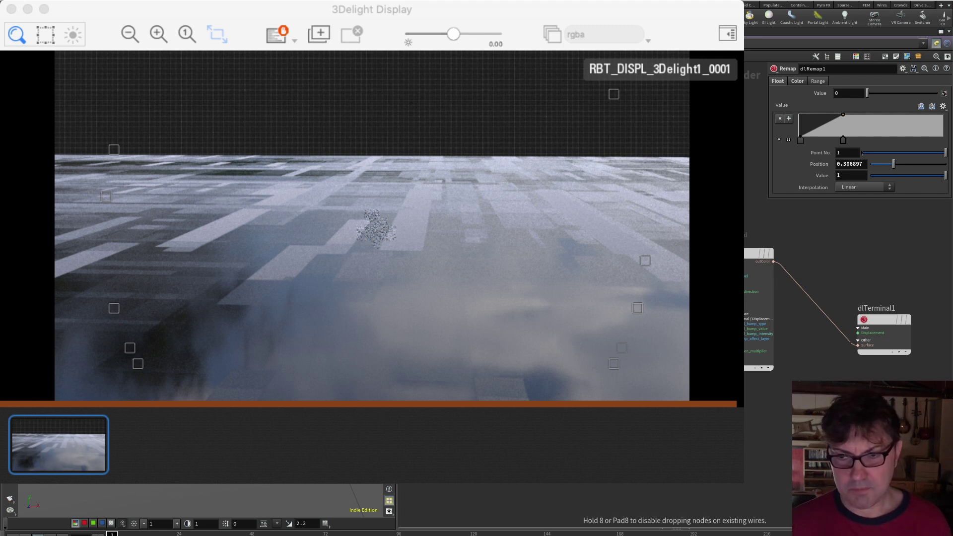
key("Return")
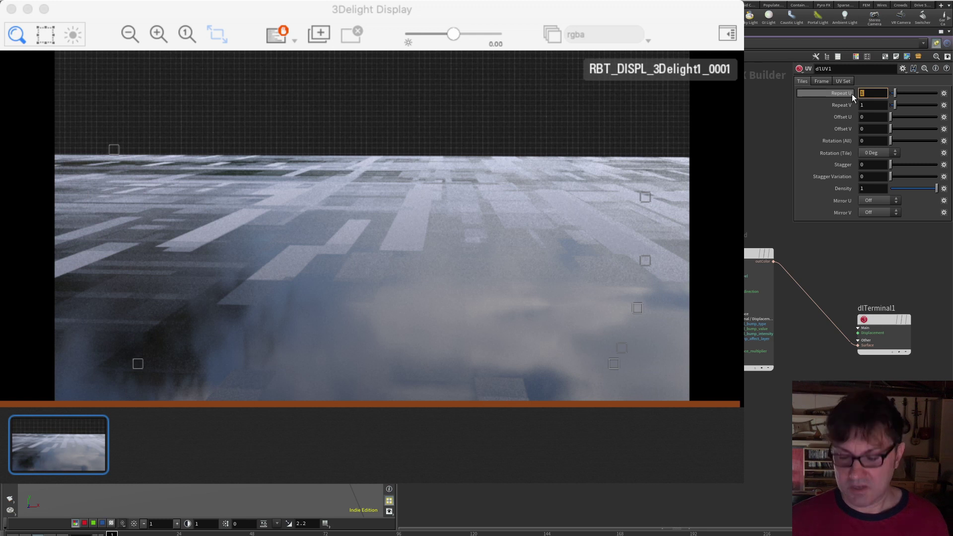
type("5")
key("Tab")
type("5")
key("Return")
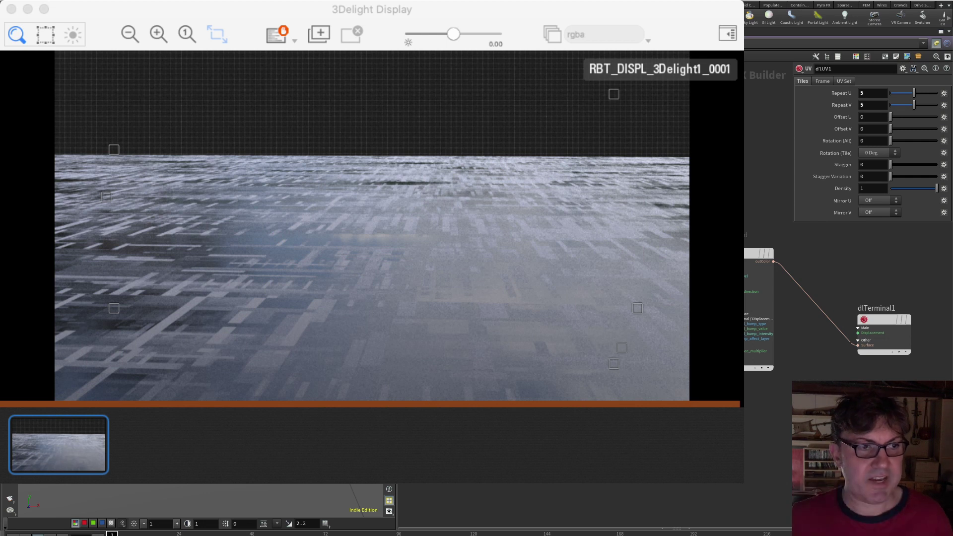
Try Repeat U and Repeat V at 10 on the UV node, and return the repeat to 5
type("10")
key("Return")
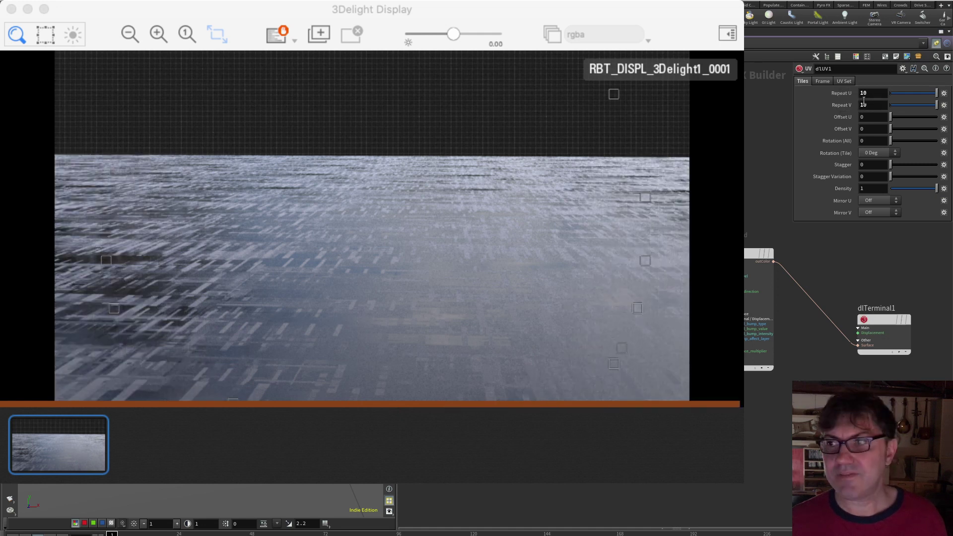
left_click_drag(869, 94, 814, 93)
type("5")
key("Tab")
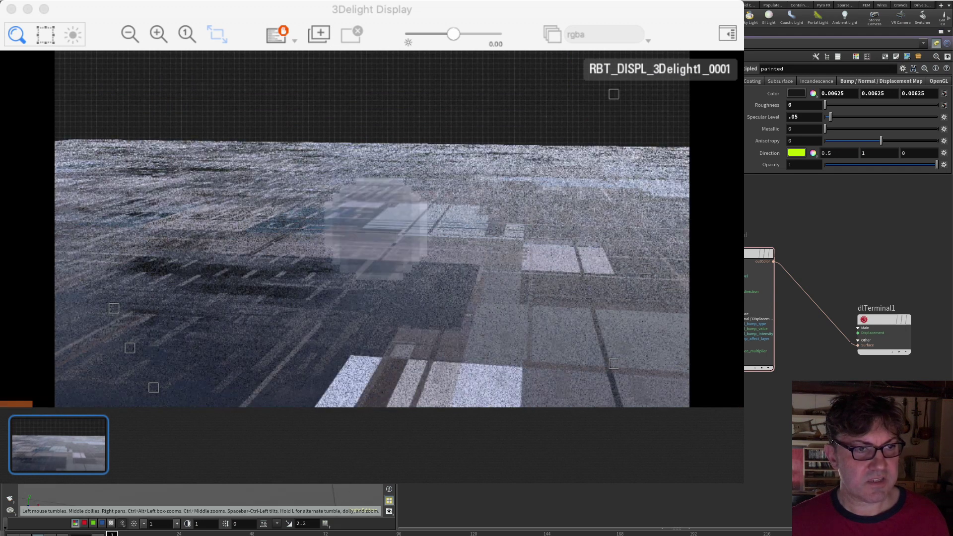
Cut the wire feeding the painted node's roughness to compare the render, and reconnect the Remap node's o_outValue to roughness
left_click_drag(208, 501, 209, 489, "alt")
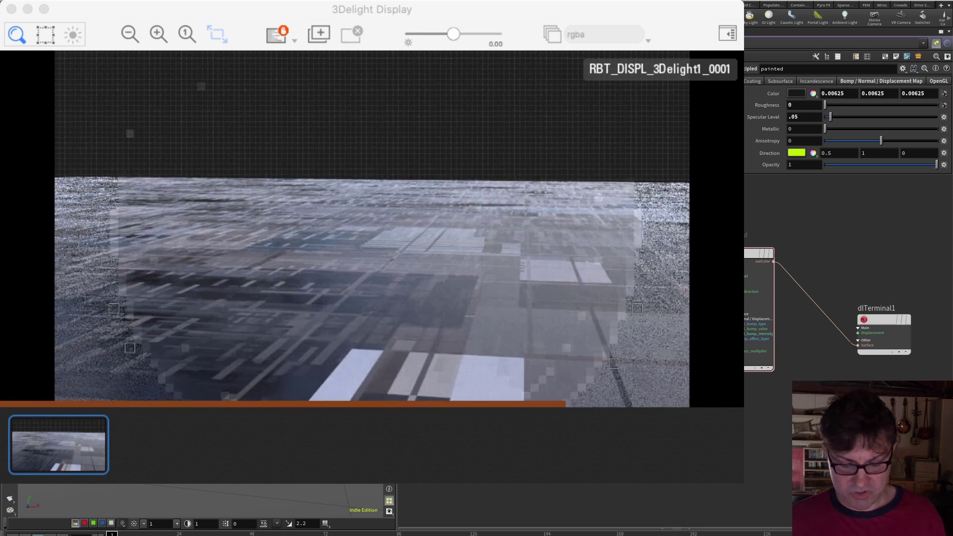
key("y")
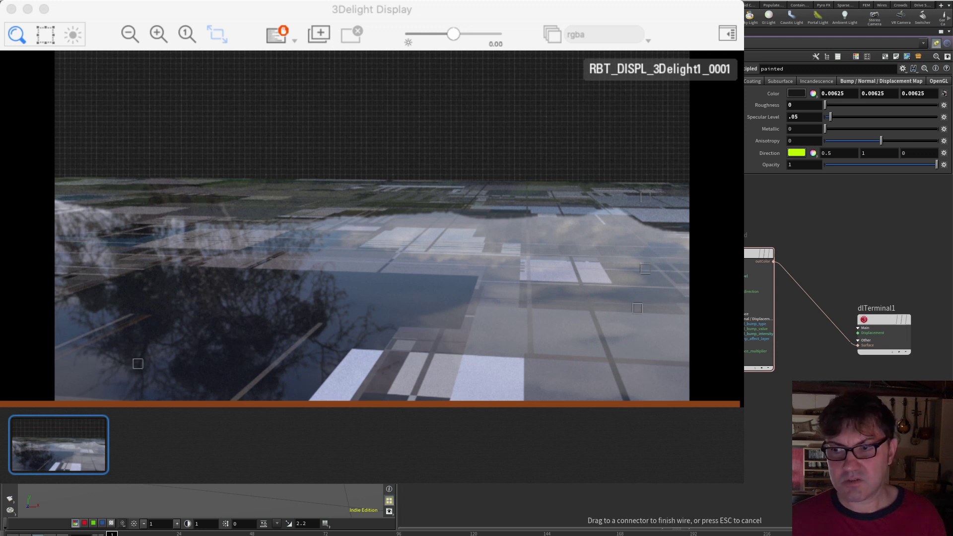
left_click_drag(685, 273, 722, 271)
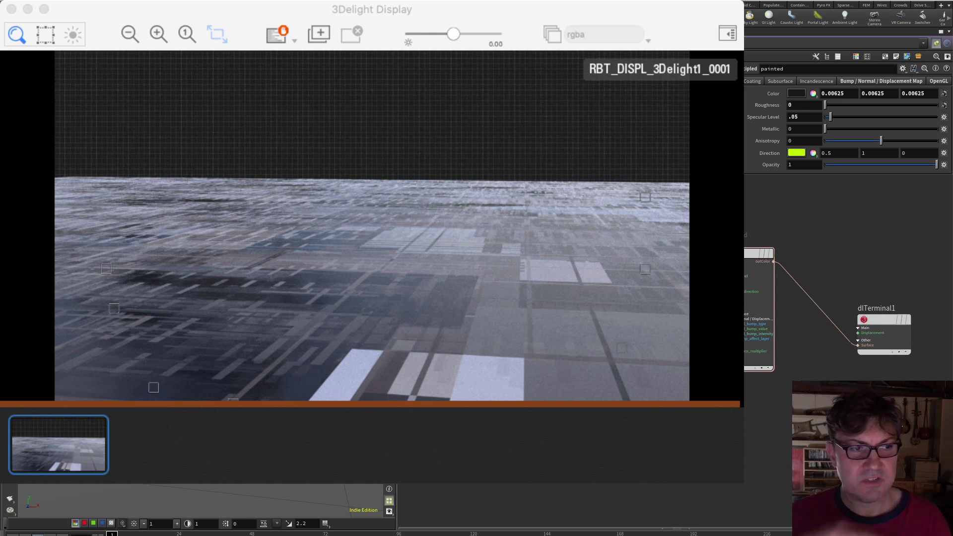
Examine the rendered grid from a higher, more distant viewpoint
left_click_drag(214, 496, 211, 516, "alt")
scroll(218, 499, "down", 8)
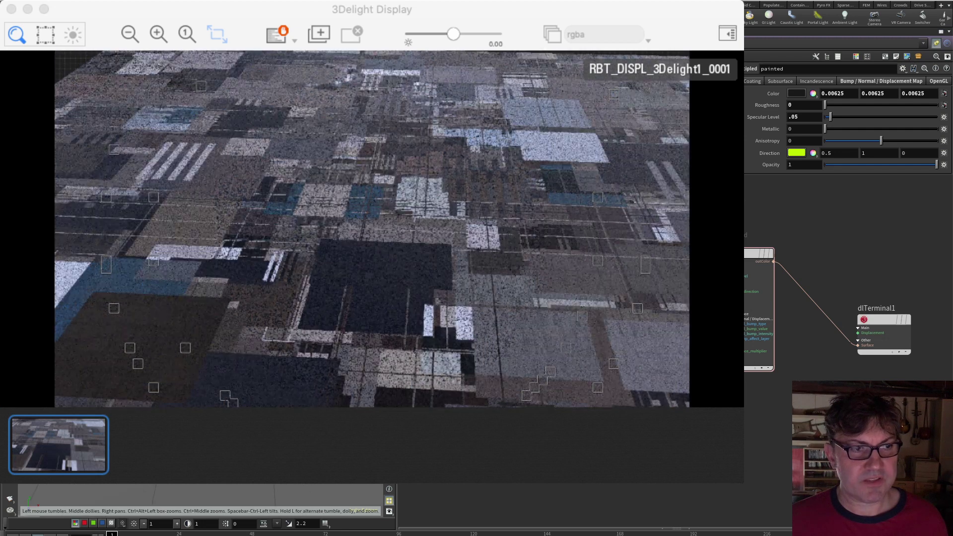
left_click_drag(214, 495, 221, 505, "alt")
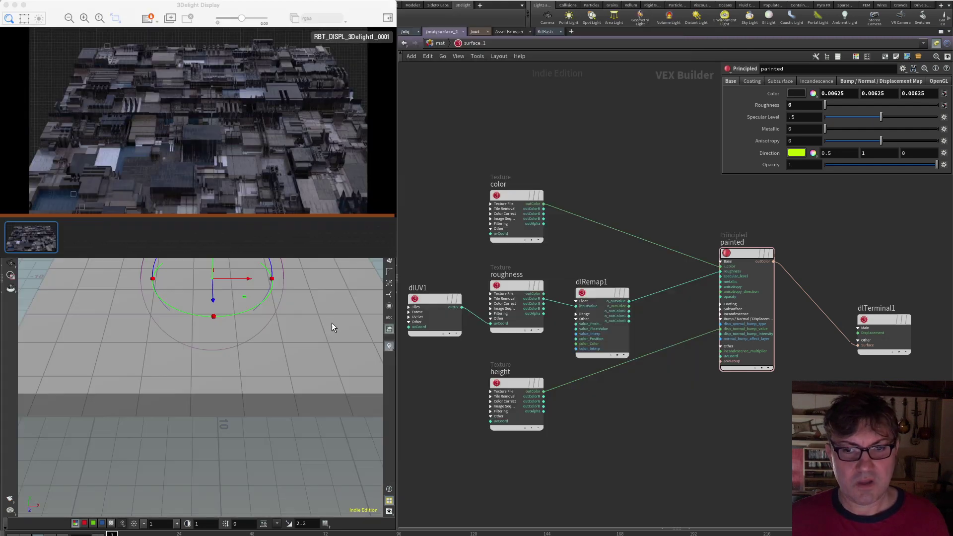
left_click_drag(308, 326, 291, 338, "alt")
scroll(294, 343, "down", 3)
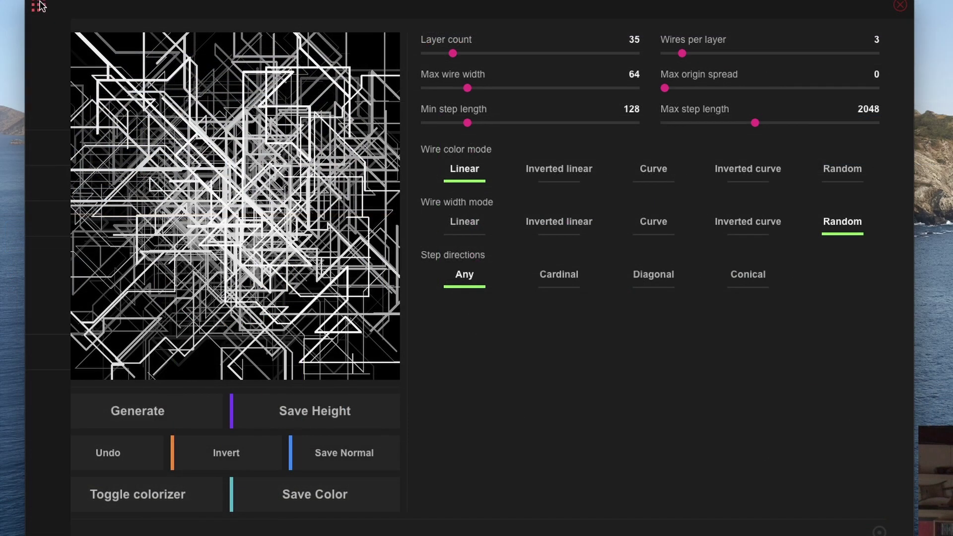
Switch to JSplacement's dotGrid generator and generate a displacement map with the default dot shapes and patterns
left_click(38, 6)
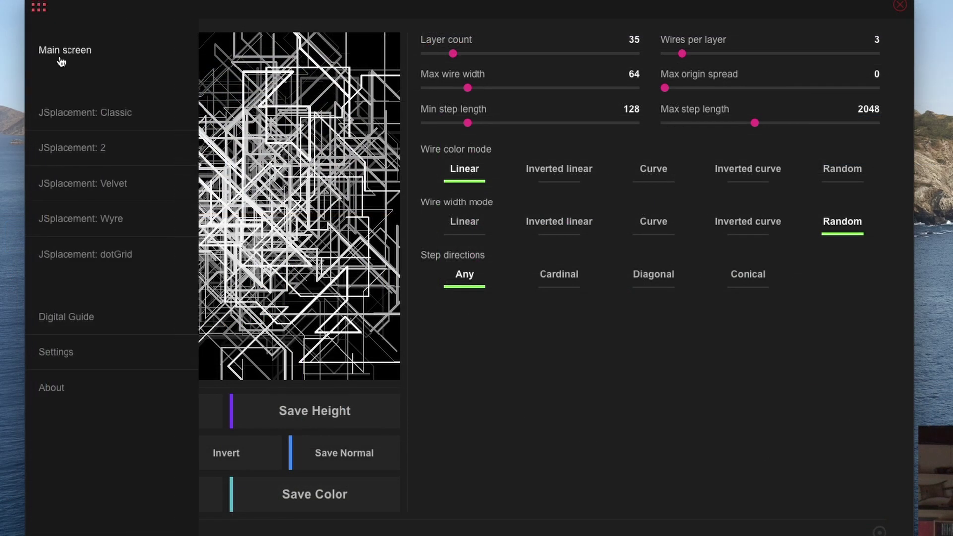
left_click(135, 256)
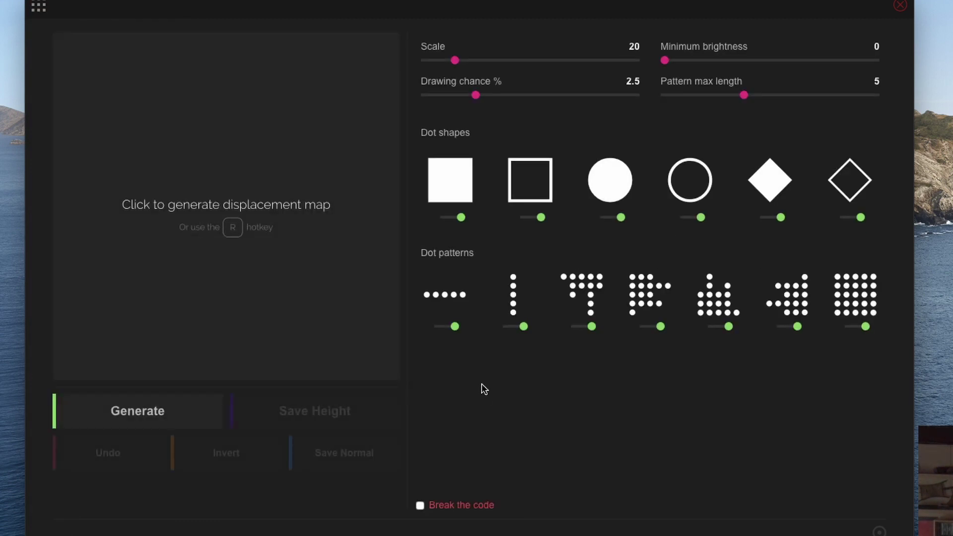
key("r")
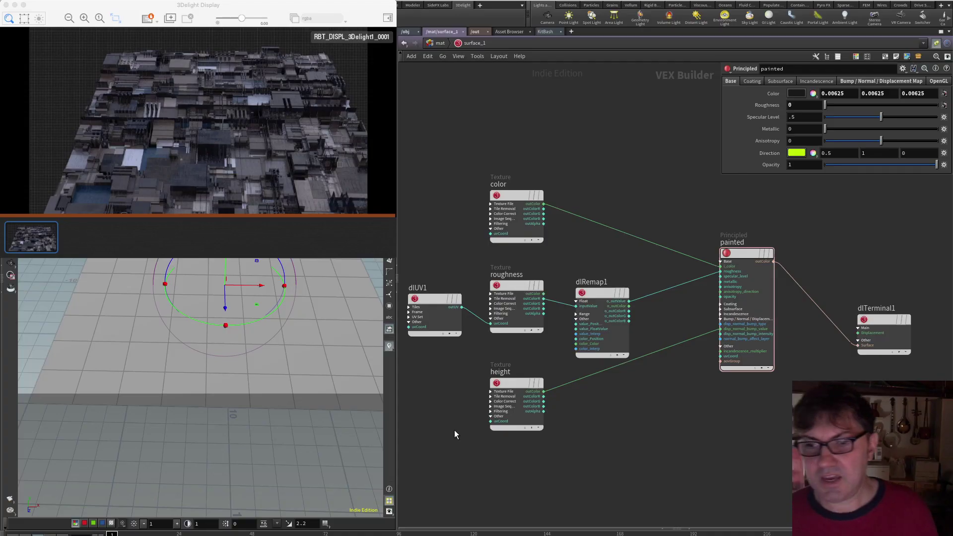
Back in Houdini, add a Texture node below the height texture, align it with the column, and rename it emission
key("Tab")
type("tex")
key("Return")
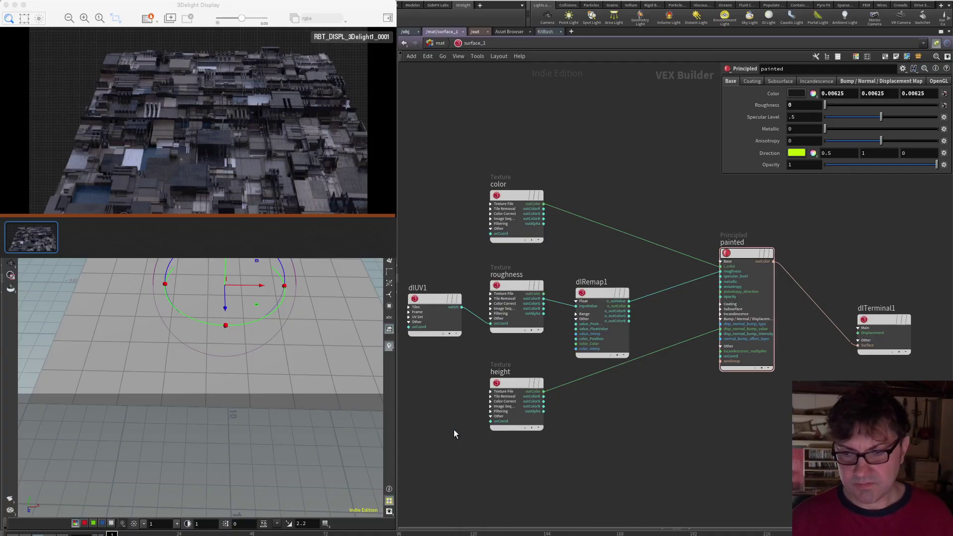
left_click(508, 472)
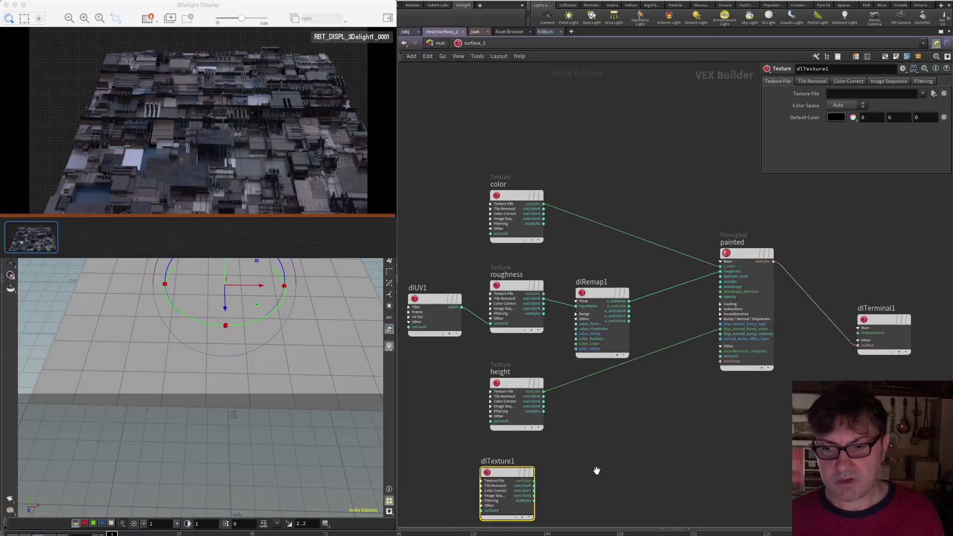
middle_click_drag(596, 470, 595, 390)
left_click_drag(504, 392, 516, 390)
left_click(517, 380)
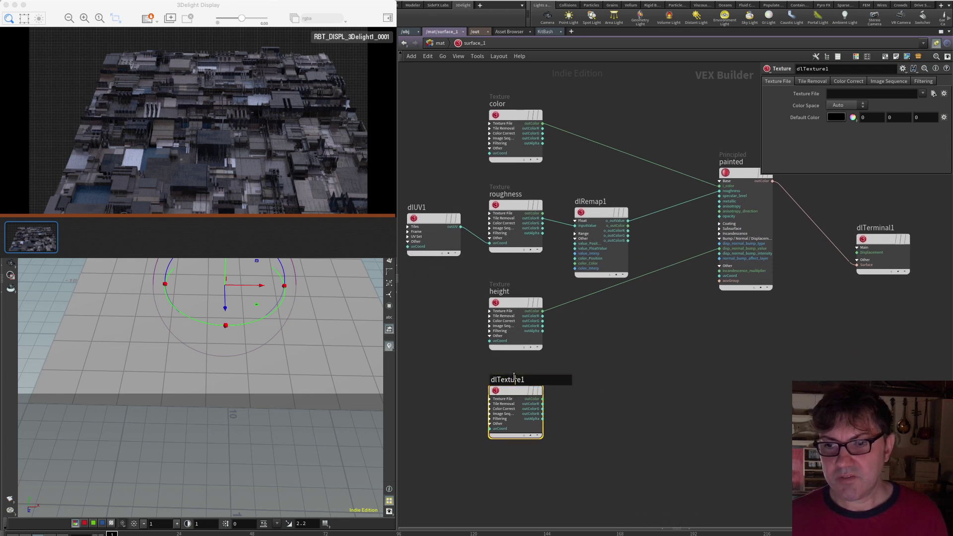
double_click(556, 379)
type("emission")
key("Return")
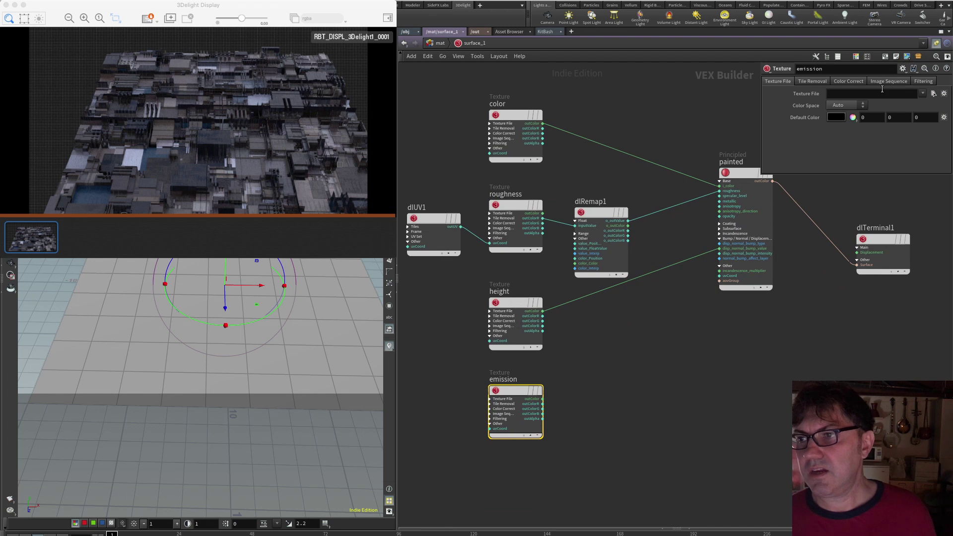
Load the JS emission map from the Desktop into the emission texture and wire its outColor into the painted node's incandescence_multiplier
left_click(934, 94)
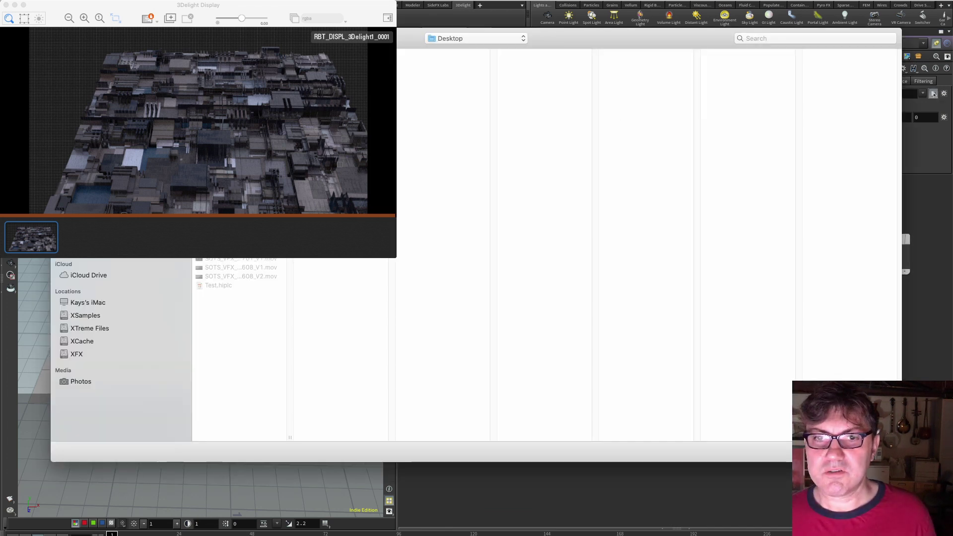
left_click(880, 452)
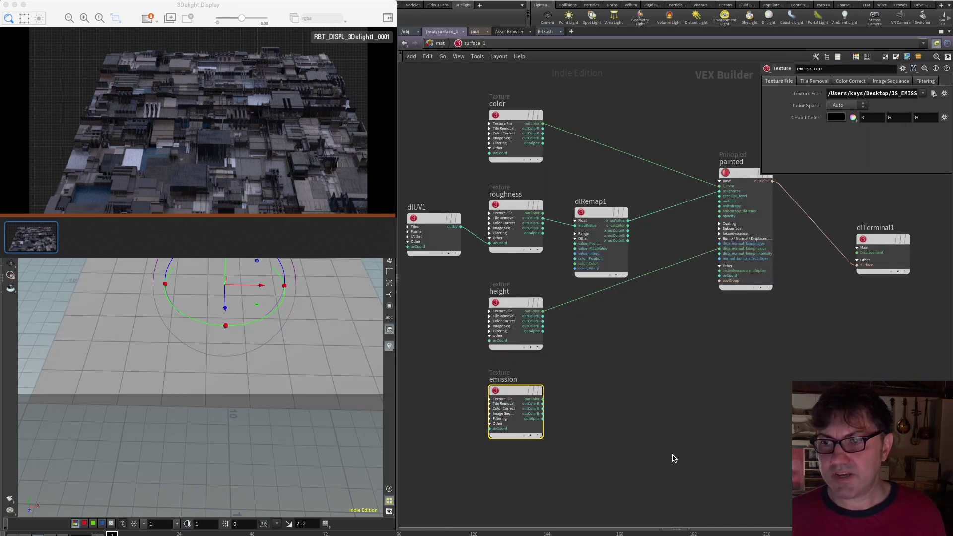
left_click(691, 397)
middle_click_drag(691, 397, 688, 430)
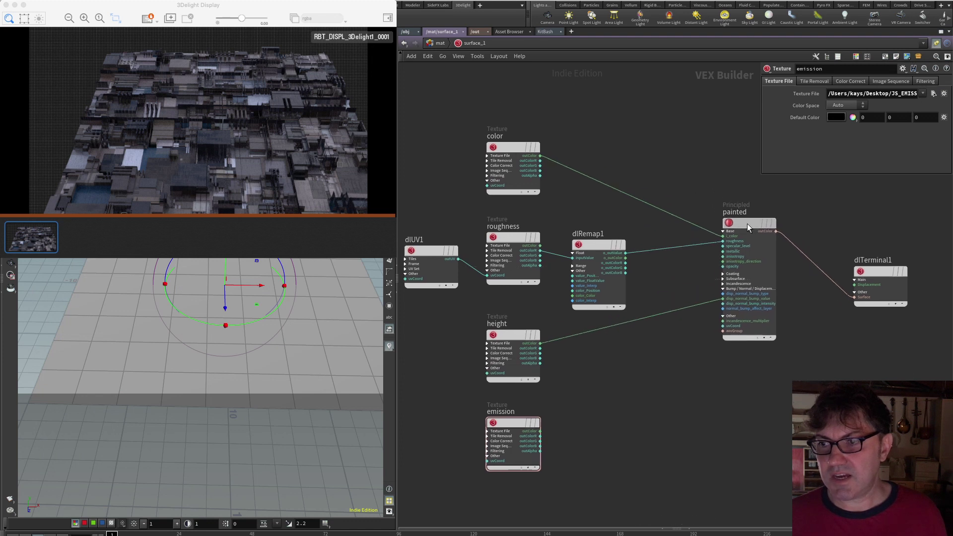
left_click_drag(747, 226, 753, 242)
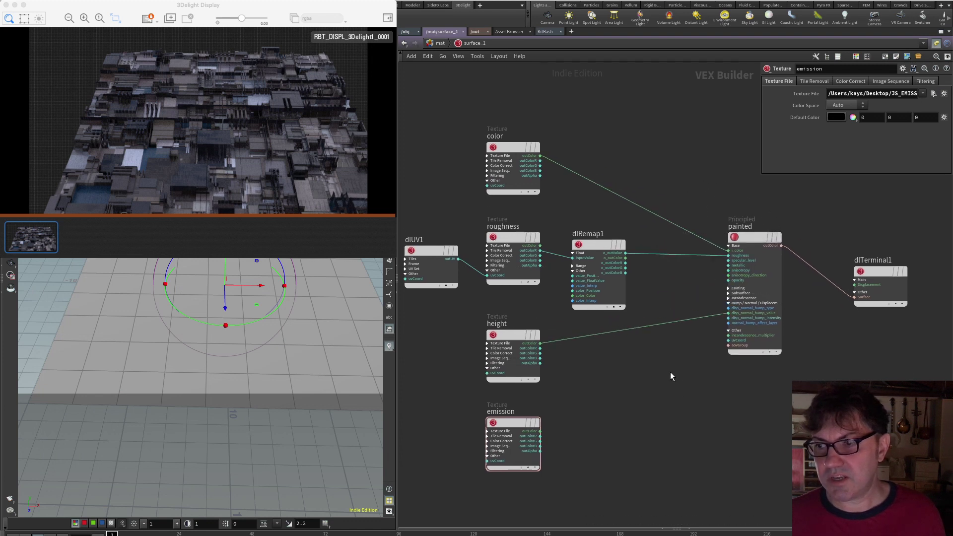
left_click_drag(540, 430, 722, 334)
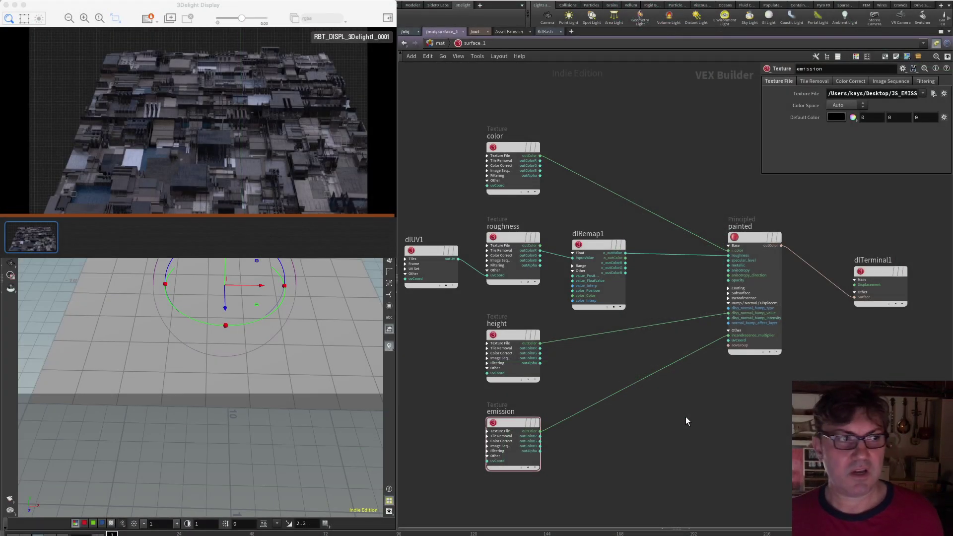
Set the painted Principled node's incandescence colour to white and its incandescence intensity to 25
left_click(757, 243)
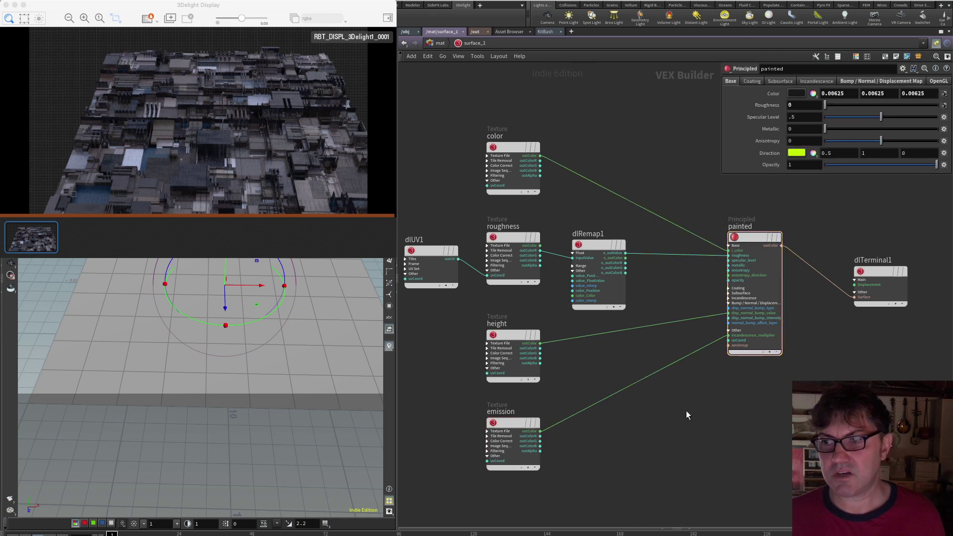
left_click(817, 81)
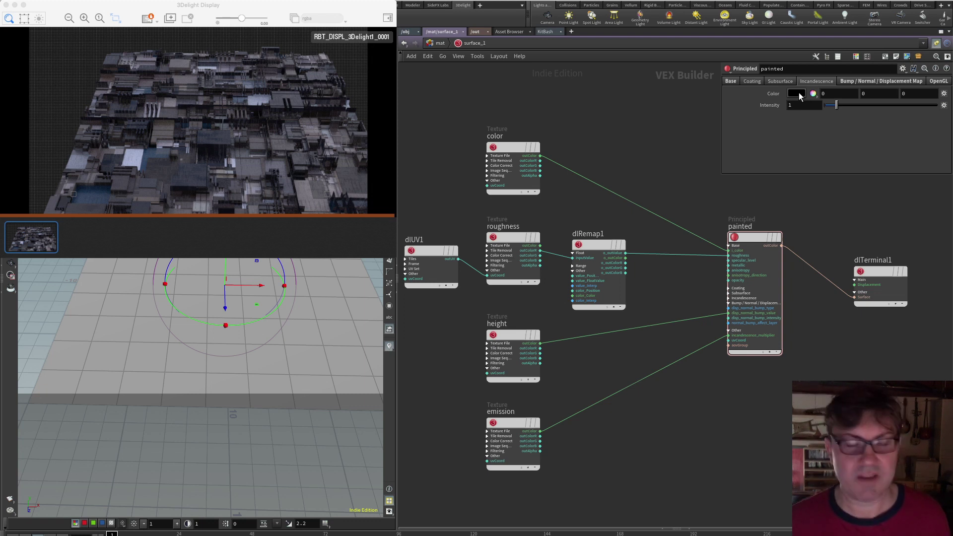
left_click(798, 93)
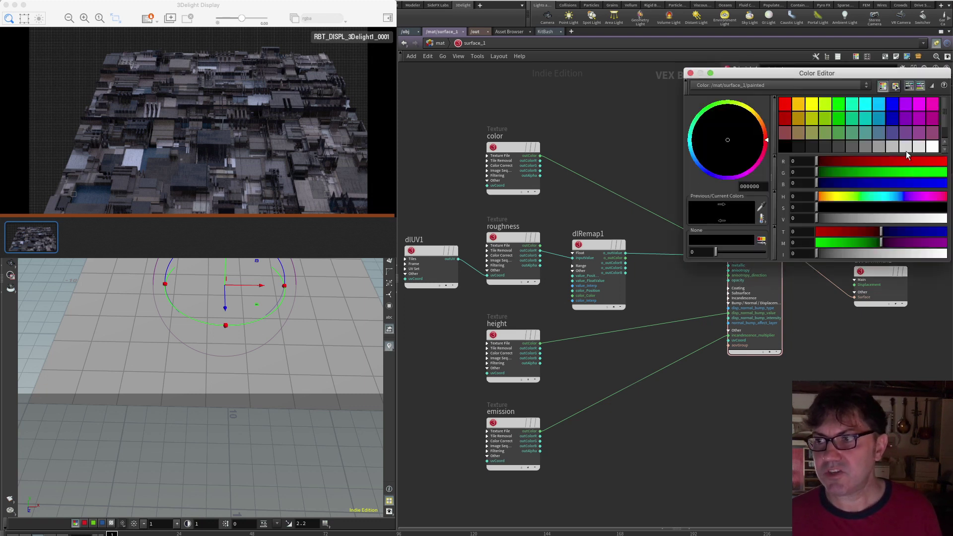
left_click(933, 146)
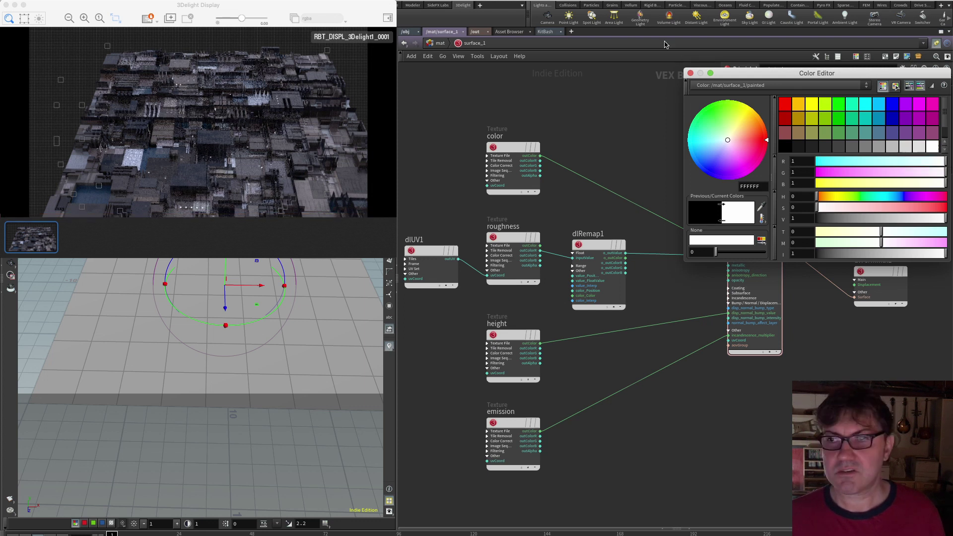
left_click(690, 73)
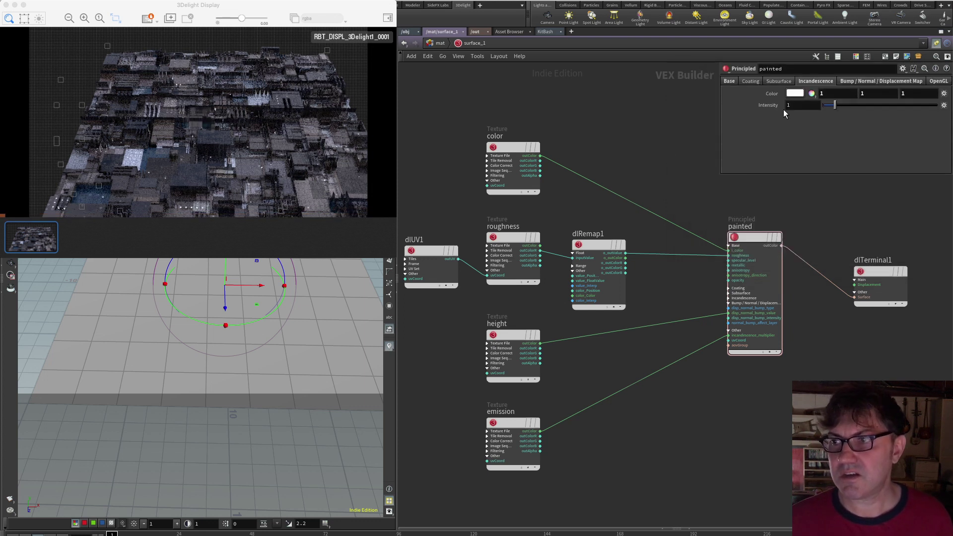
left_click_drag(794, 106, 769, 105)
type("25")
key("Return")
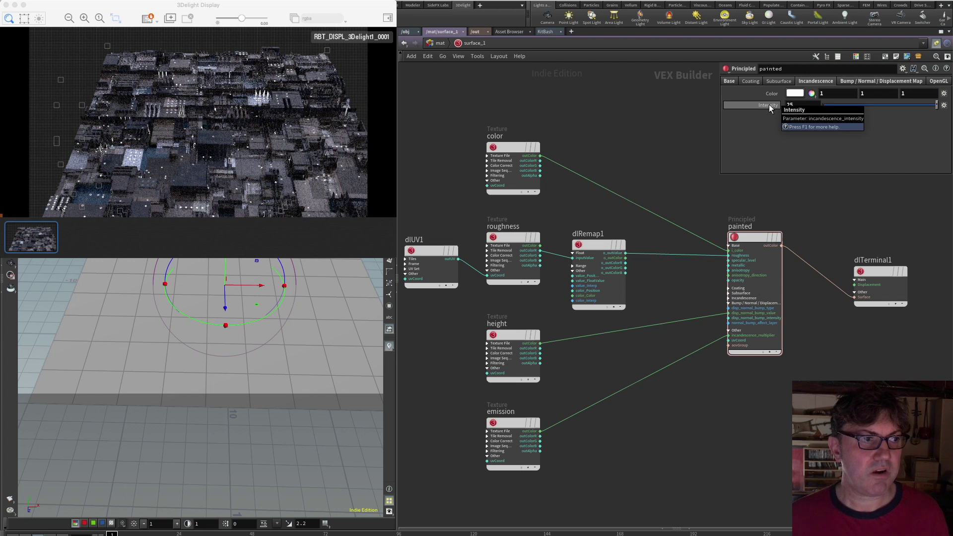
Disable the envlight1 environment light at the object level so only the emission lights the render
left_click(406, 31)
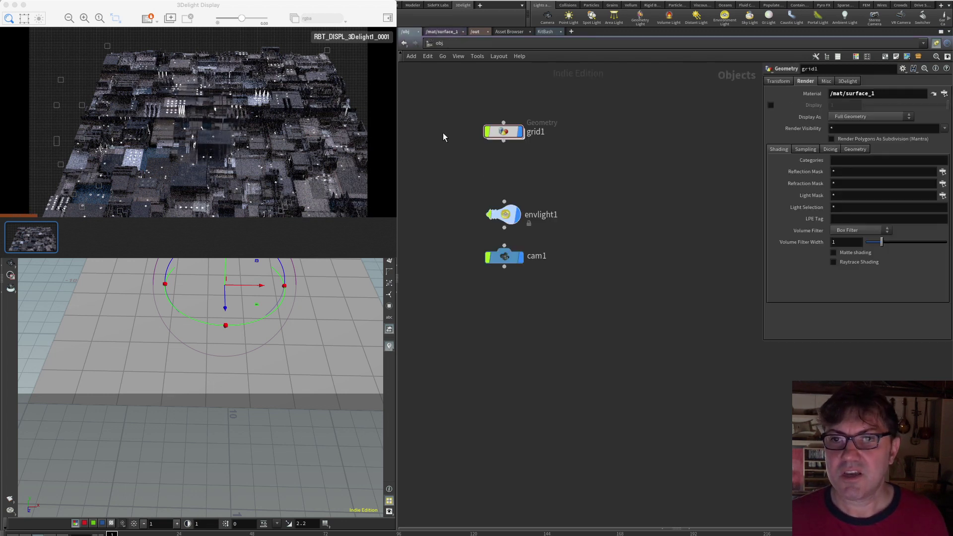
left_click(504, 215)
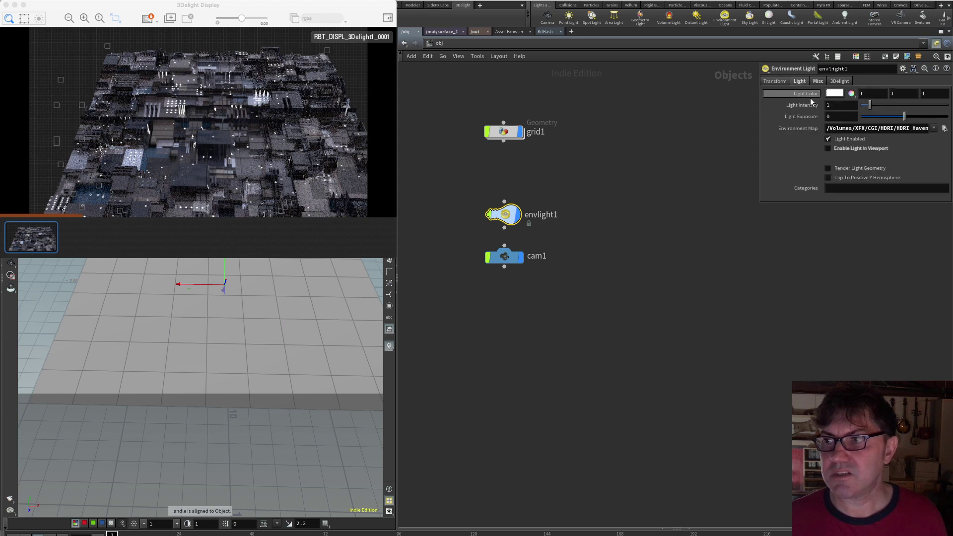
left_click(828, 139)
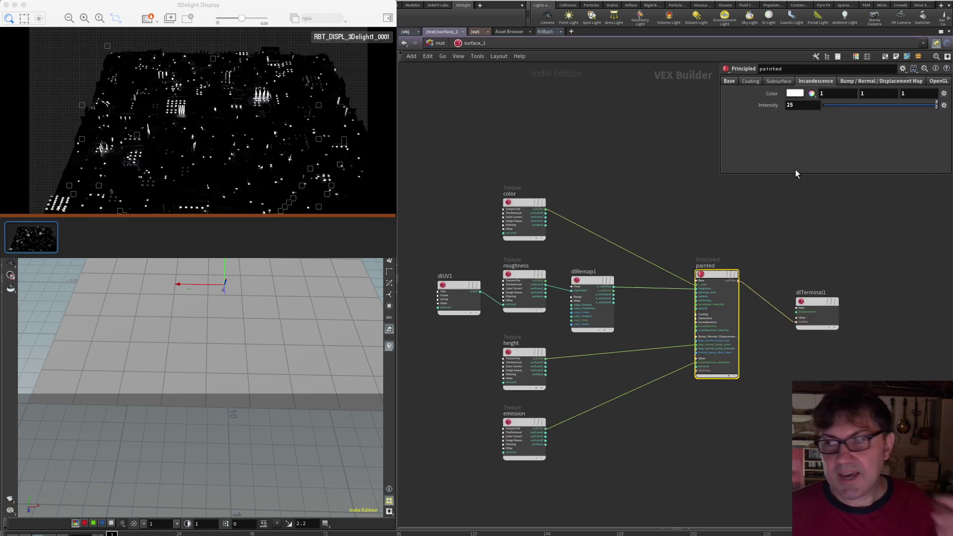
Try red and light blue as the painted node's incandescence colour, then choose cyan (0, 1, 1)
left_click(798, 93)
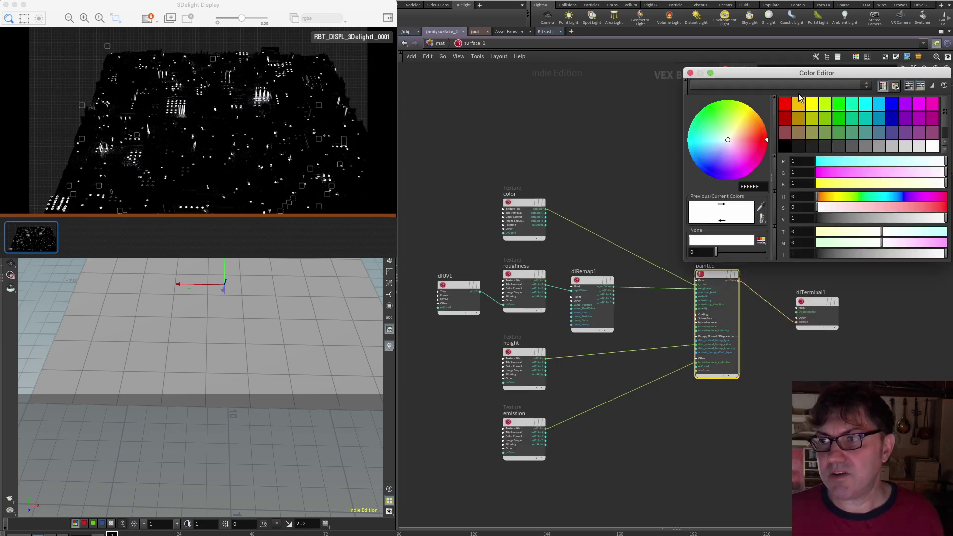
left_click(784, 103)
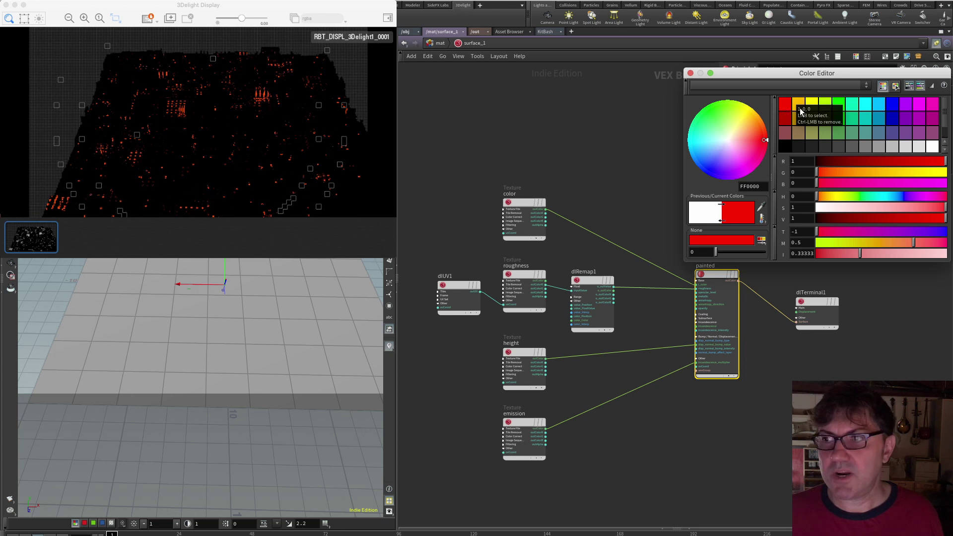
left_click(877, 105)
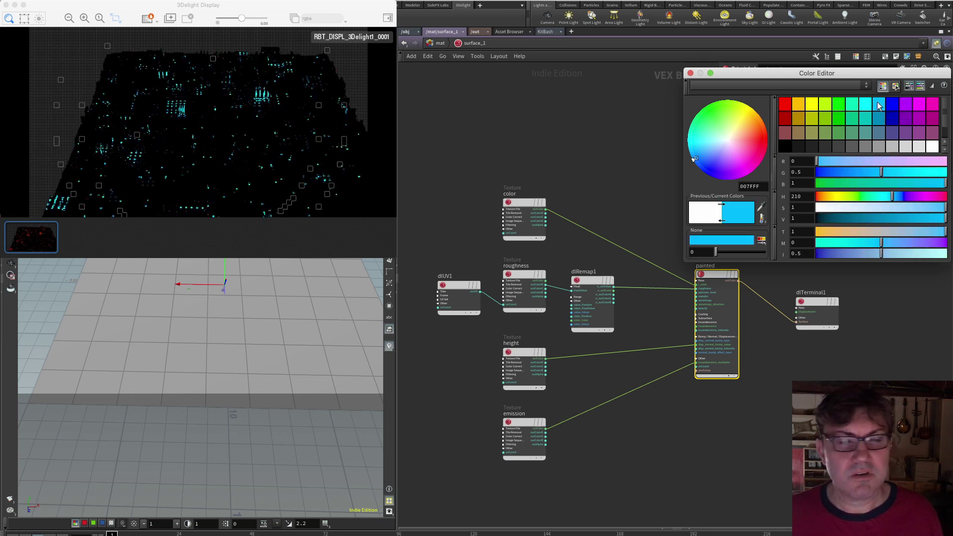
left_click(865, 104)
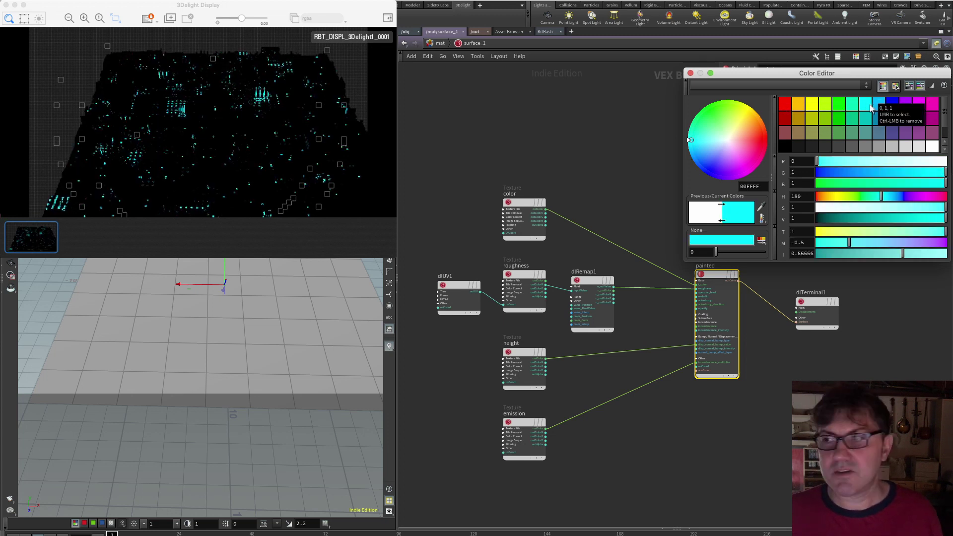
left_click(690, 74)
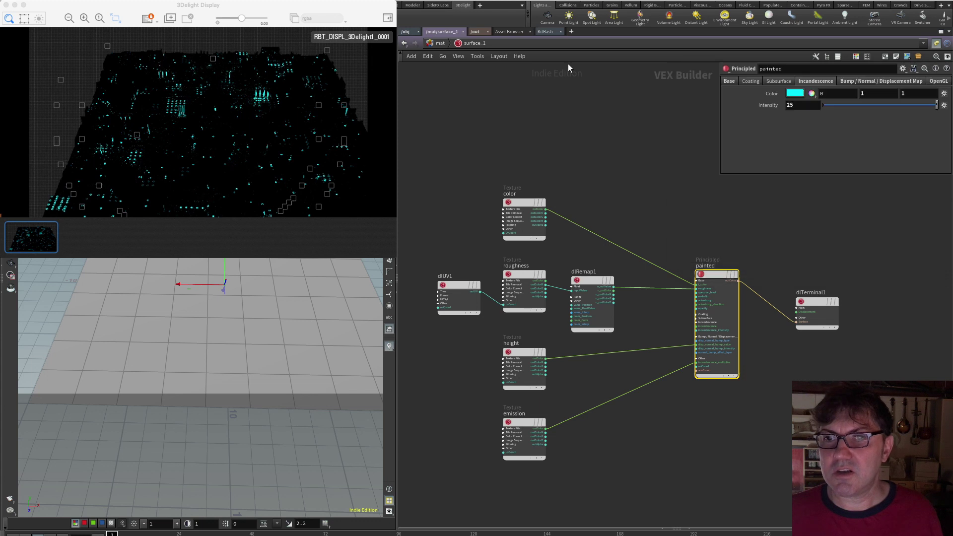
Re-enable the envlight1 environment light at the object level
left_click(412, 32)
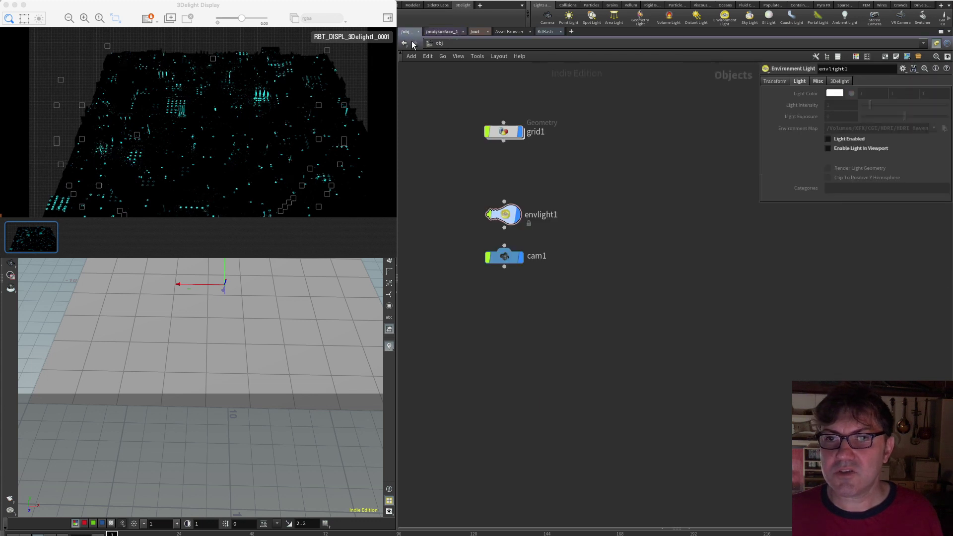
left_click(829, 139)
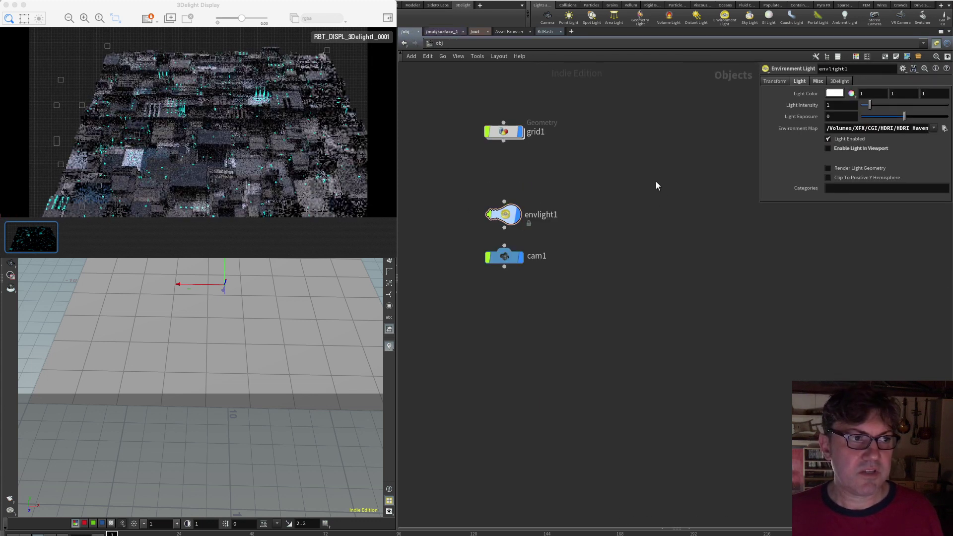
Set the painted node's incandescence colour to orange and soften its saturation to 0.712, giving 1, 0.644, 0.288
left_click(442, 32)
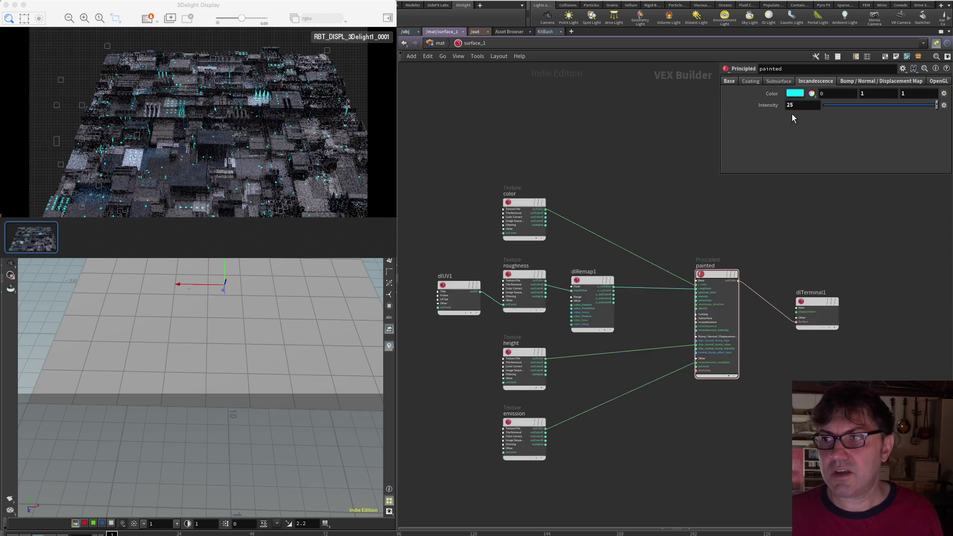
left_click(793, 94)
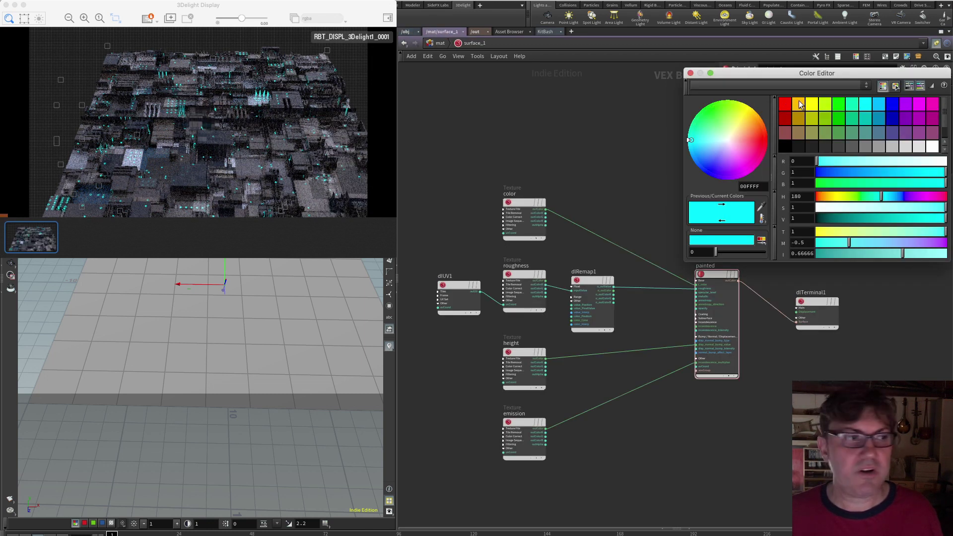
left_click(799, 103)
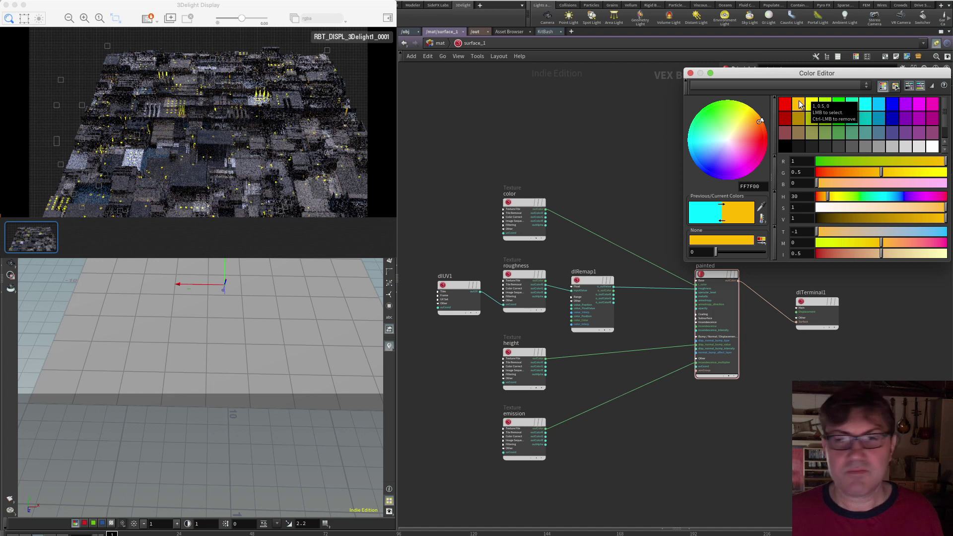
left_click(896, 208)
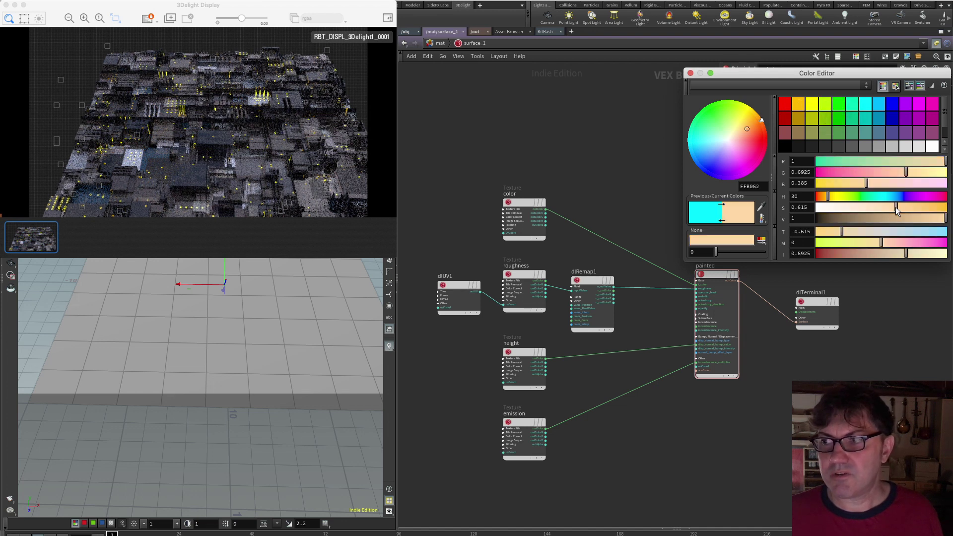
left_click_drag(895, 207, 908, 207)
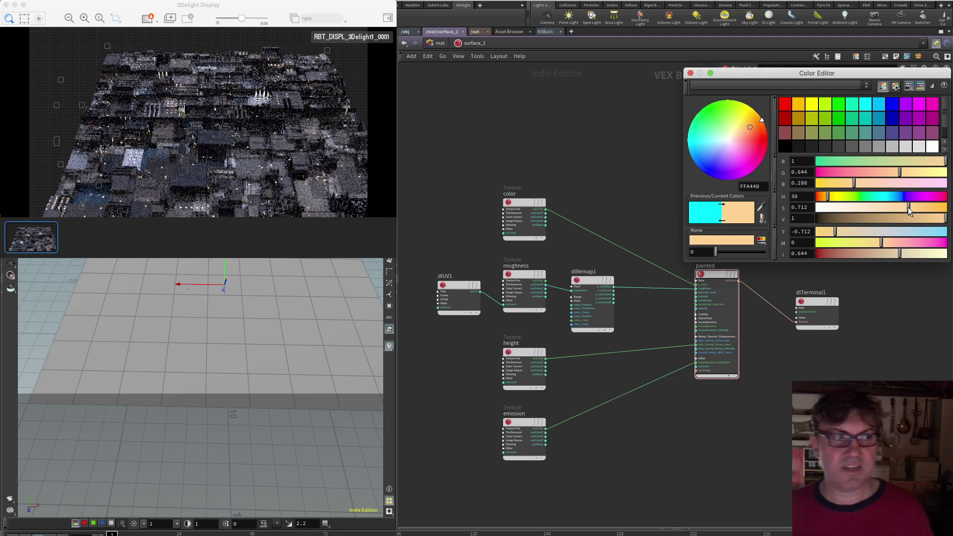
left_click(690, 73)
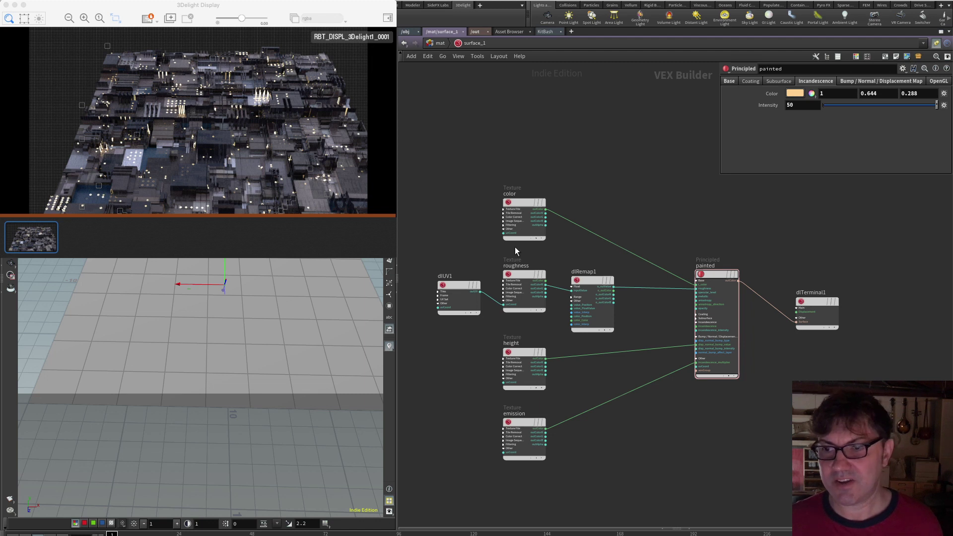
Add a Texture node below the emission texture in the material network and rename it opacity
middle_click_drag(616, 187, 597, 120, "alt")
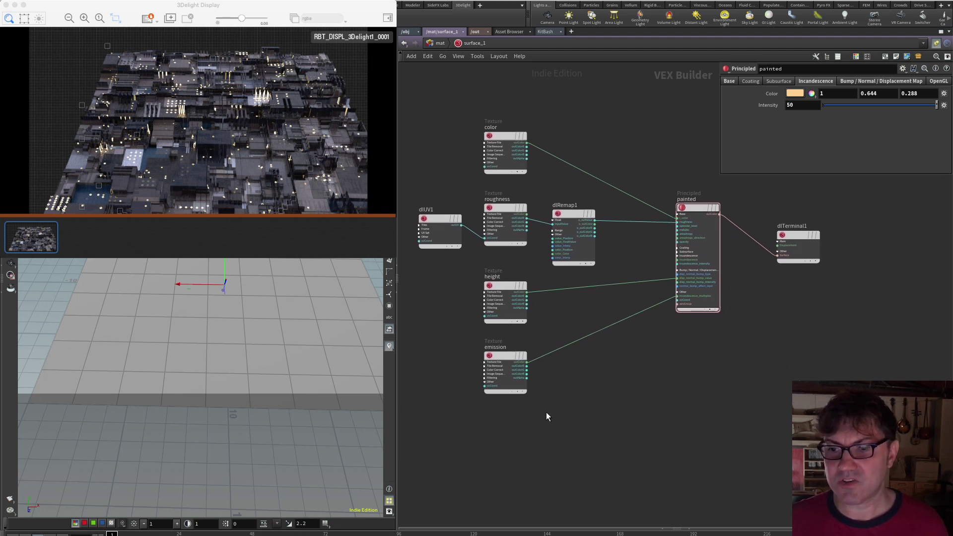
key("Tab")
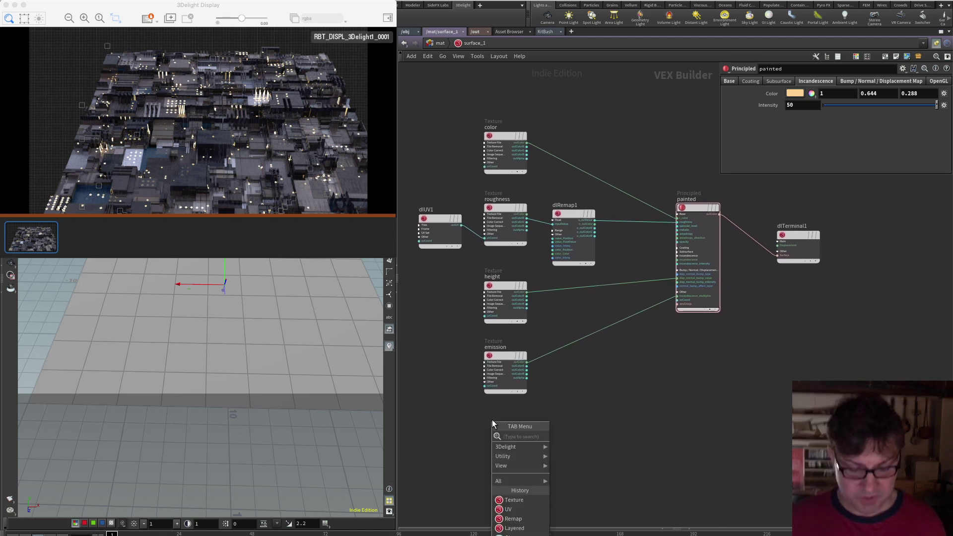
type("textu")
key("Return")
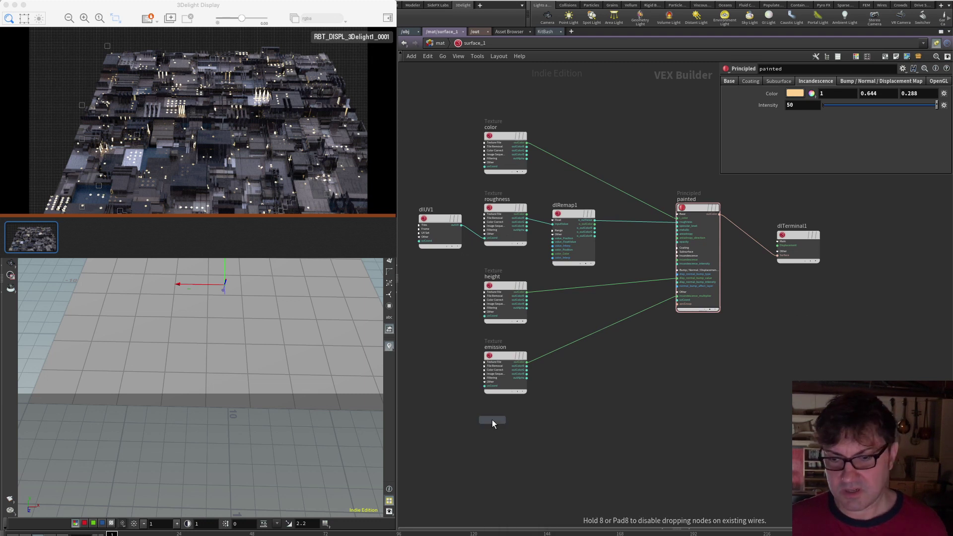
left_click(504, 430)
double_click(500, 422)
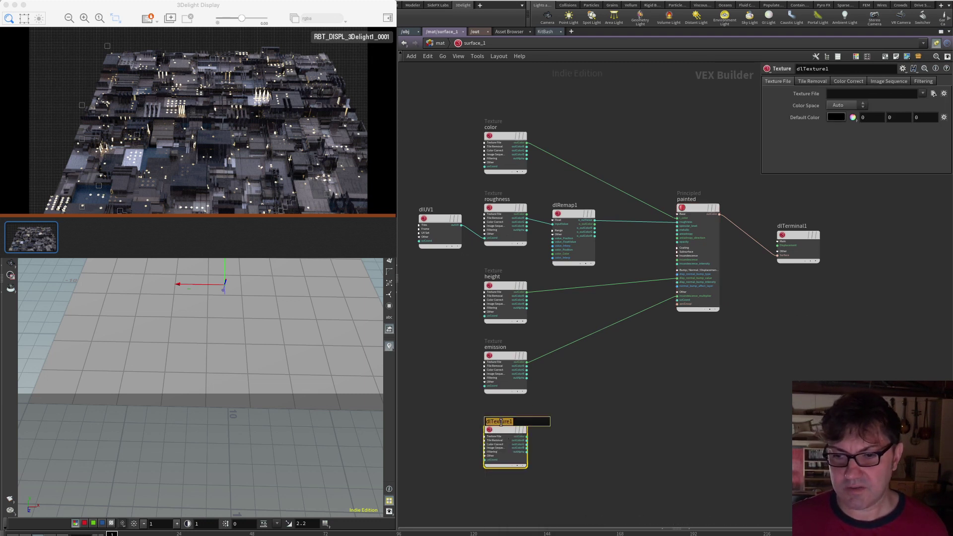
type("opacity")
key("Return")
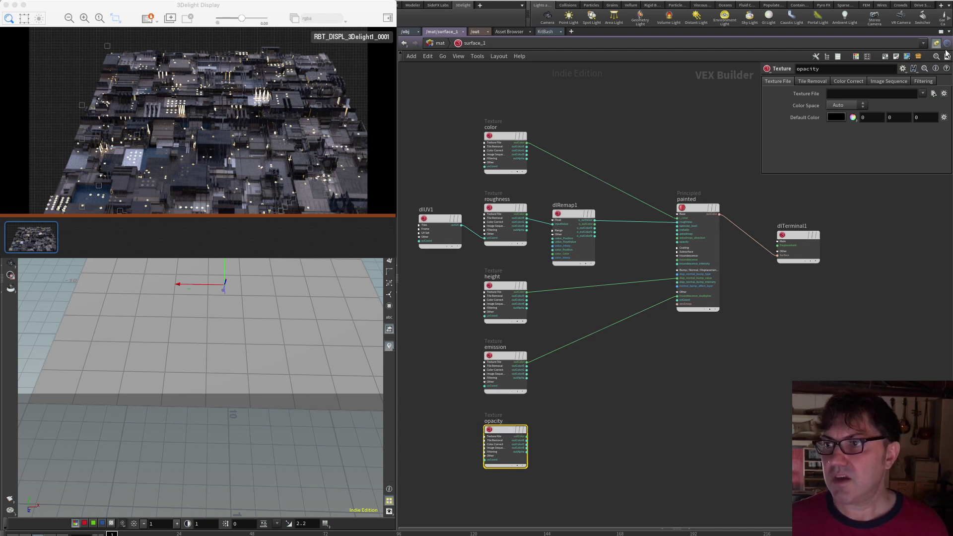
Preview JS_OPACITY.png from the Desktop and load it as the opacity node's texture file
left_click(934, 94)
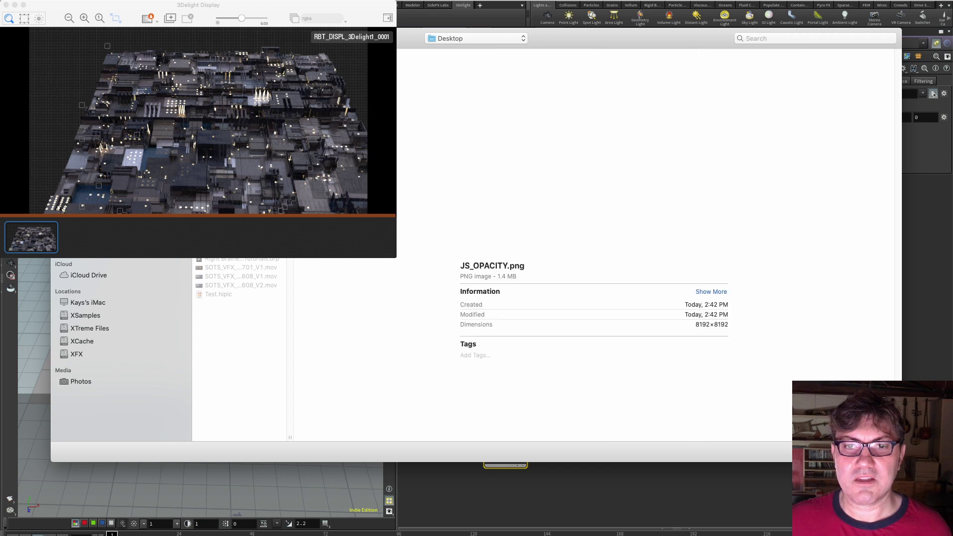
key("space")
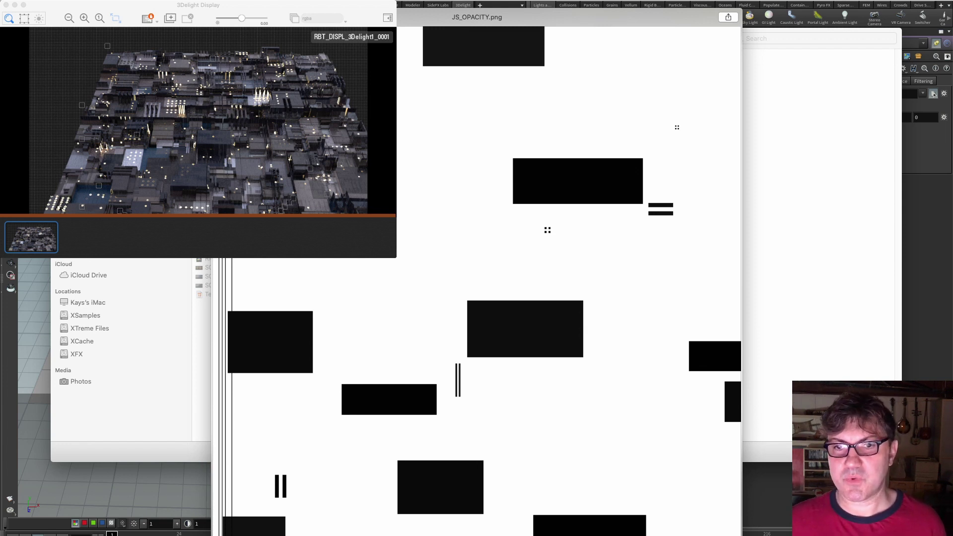
key("space")
left_click(878, 452)
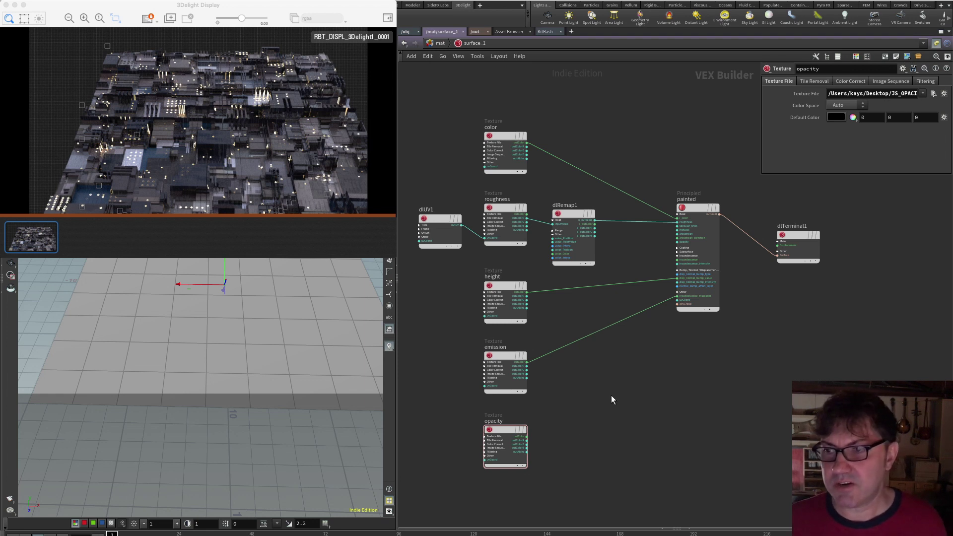
Move the painted node lower in the network and place the opacity texture closer to it, below the emission connection
left_click_drag(694, 207, 699, 248)
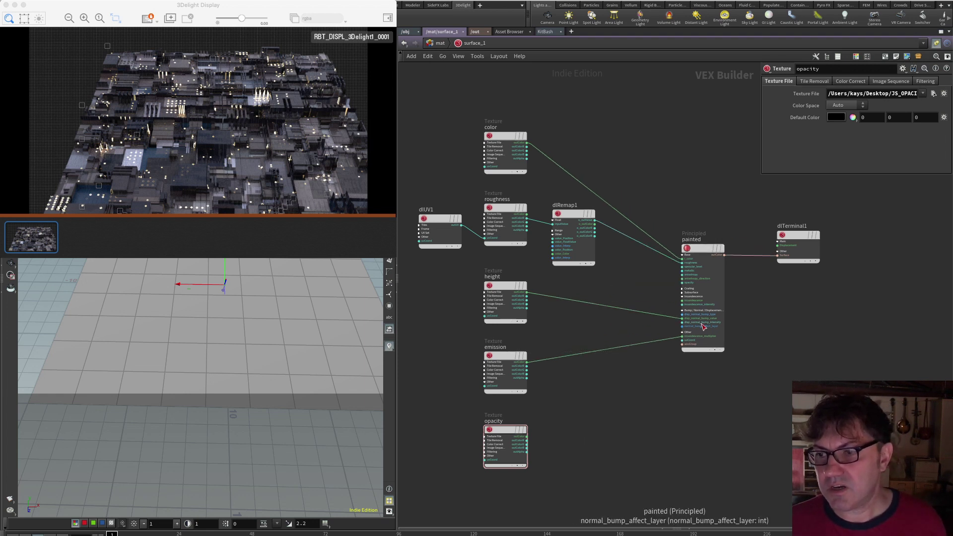
scroll(703, 327, "up", 4)
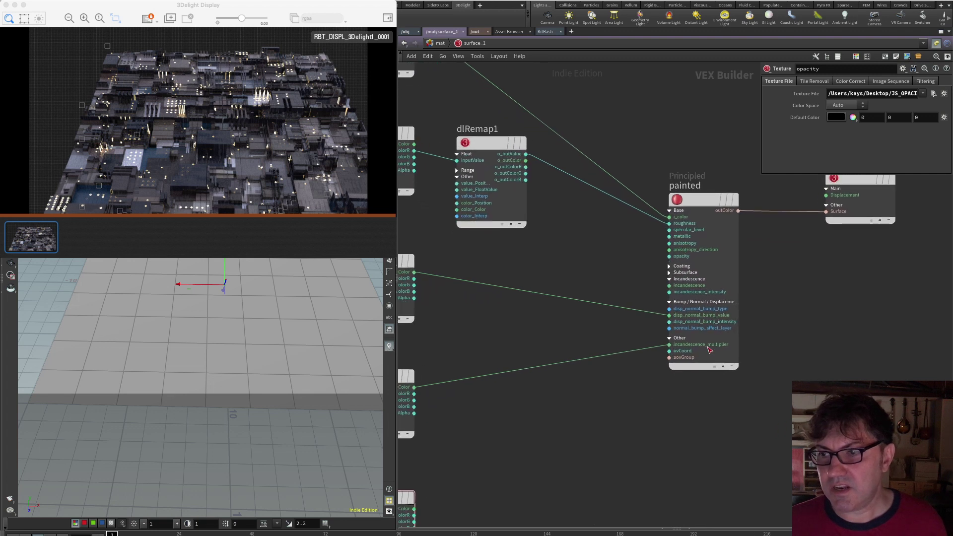
scroll(579, 439, "down", 3)
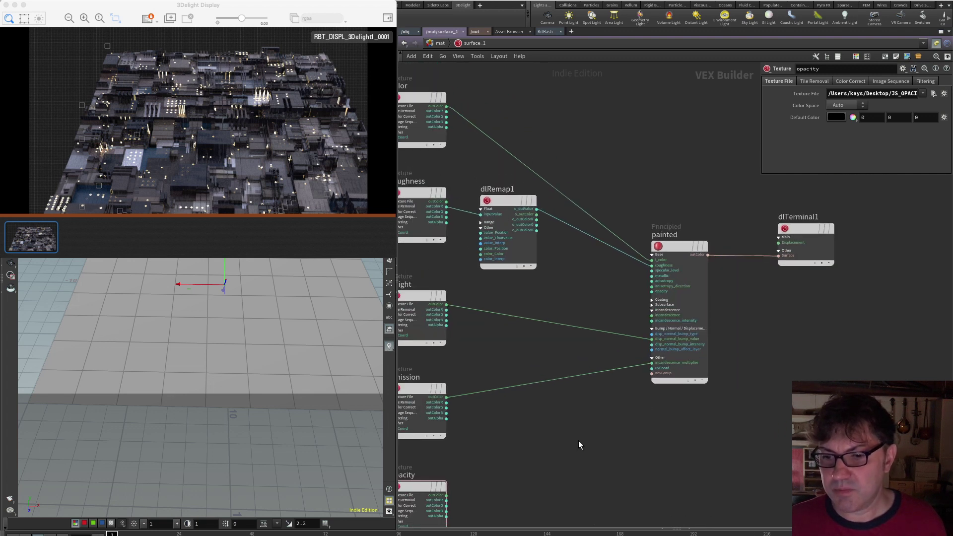
left_click_drag(416, 483, 530, 436)
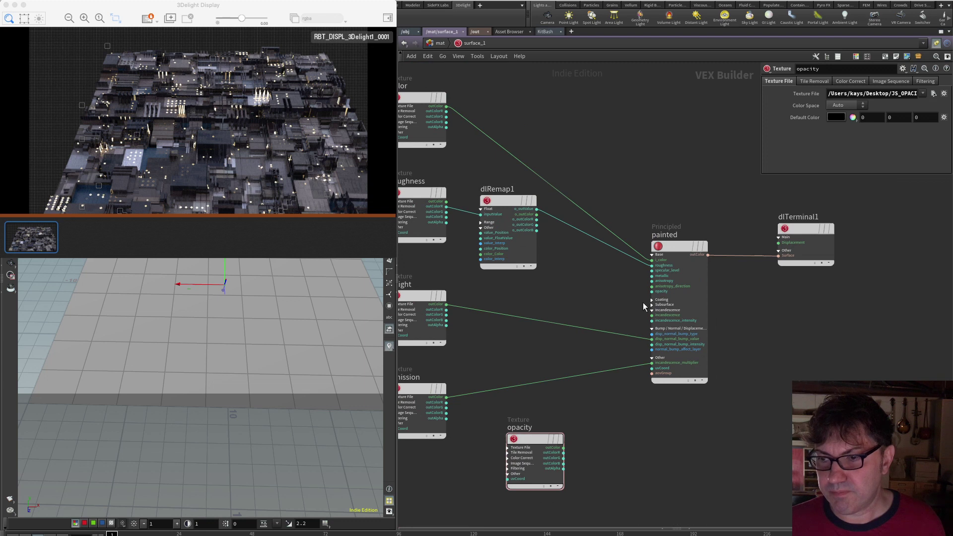
scroll(618, 421, "up", 2)
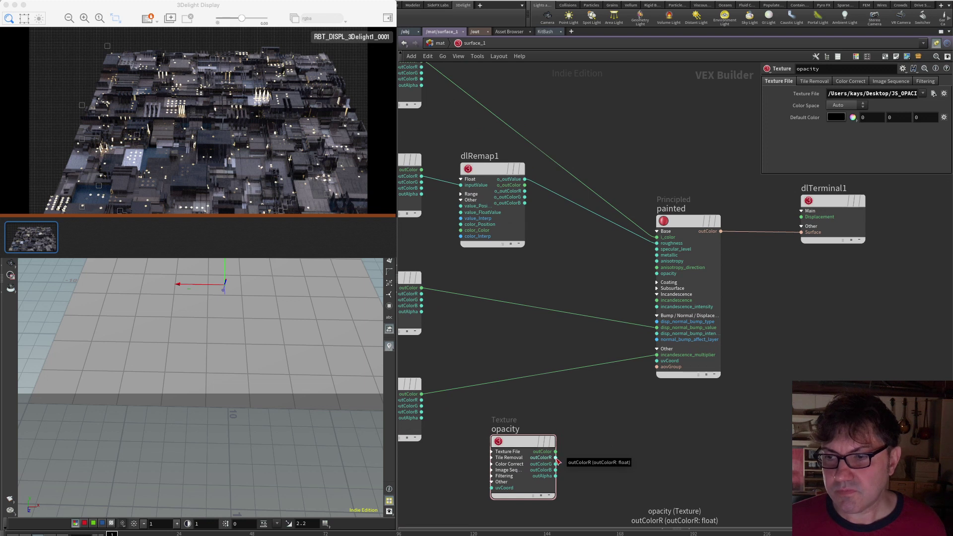
Connect the opacity texture's outColorR output to the painted node's opacity input
left_click_drag(556, 459, 656, 274)
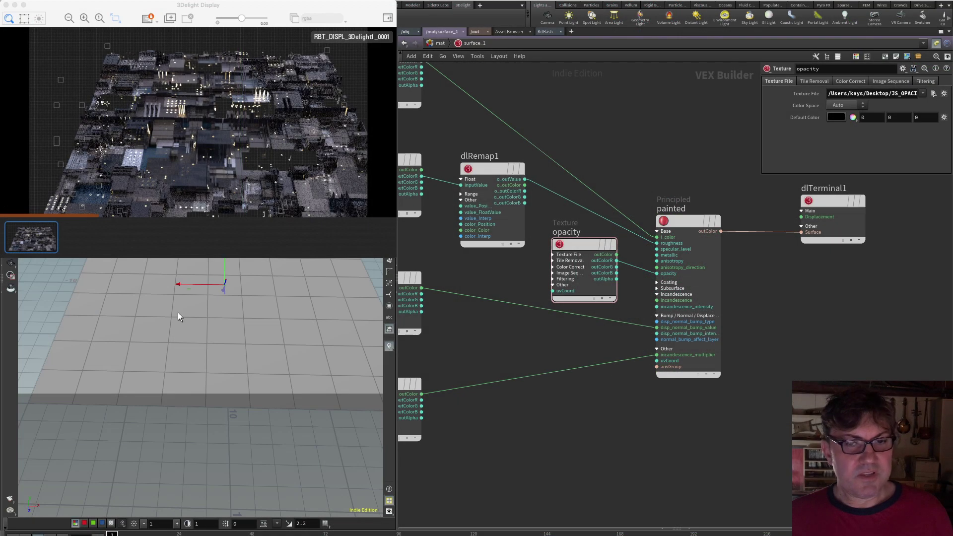
Examine the transparent areas and the emissive lights of the rendered grid from closer and farther viewpoints
scroll(227, 321, "up", 10)
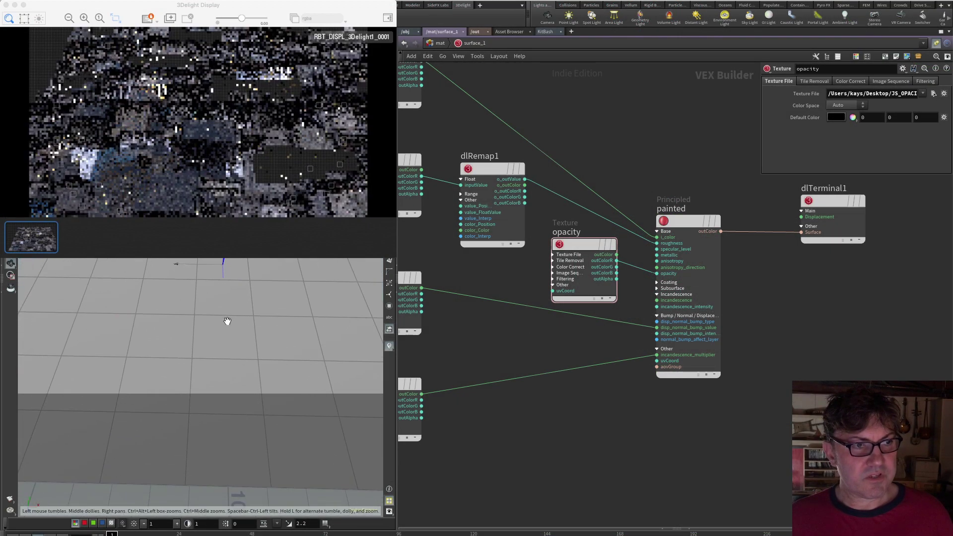
left_click_drag(227, 321, 245, 345)
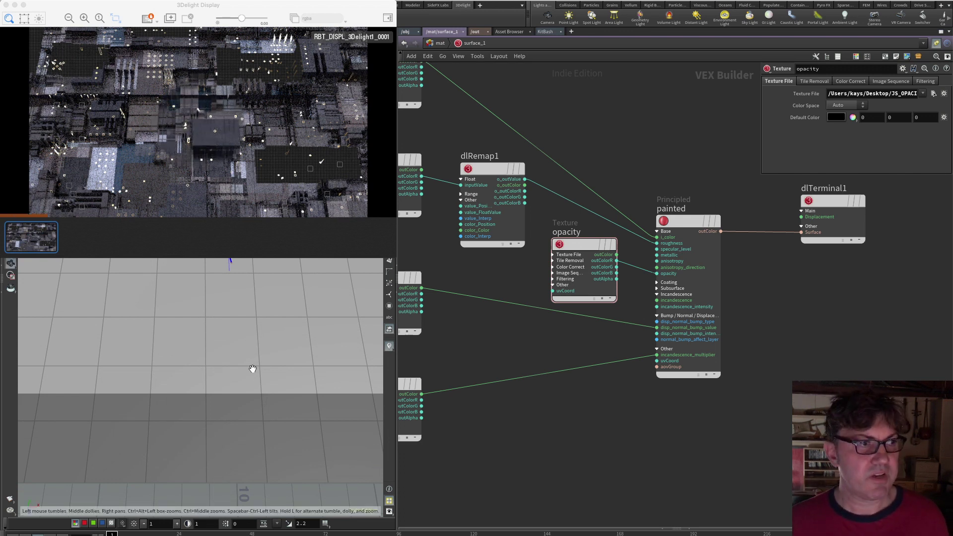
left_click_drag(251, 368, 251, 363)
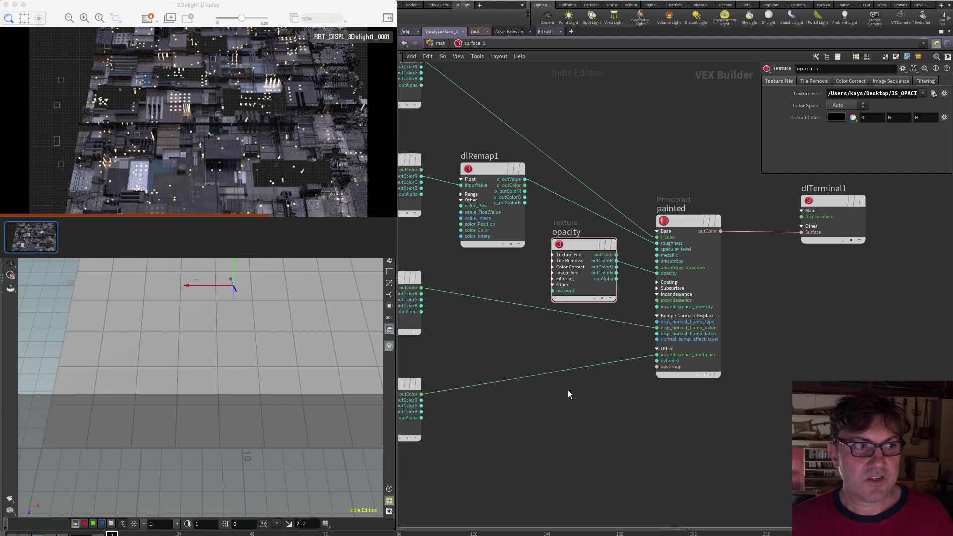
scroll(258, 299, "up", 2, "alt")
scroll(258, 299, "up", 5)
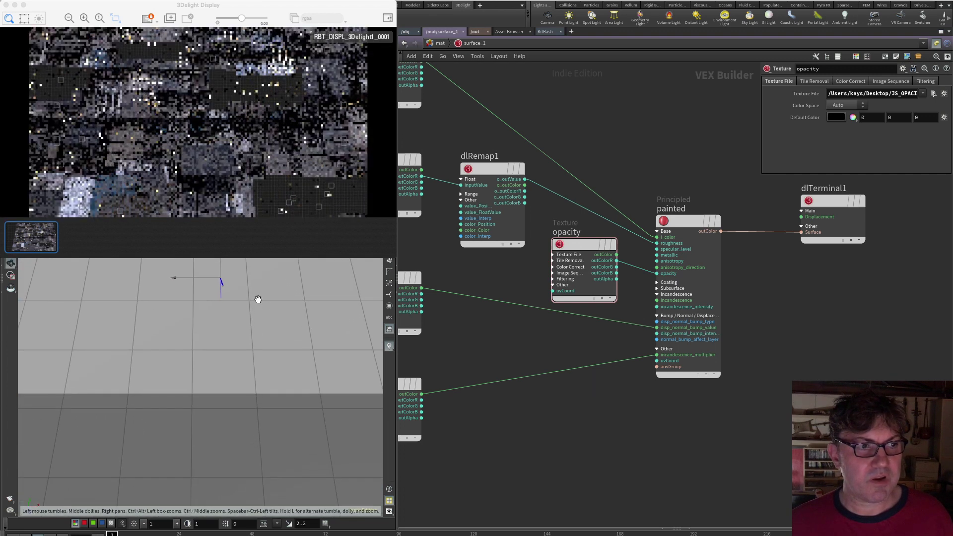
right_click_drag(274, 317, 232, 268)
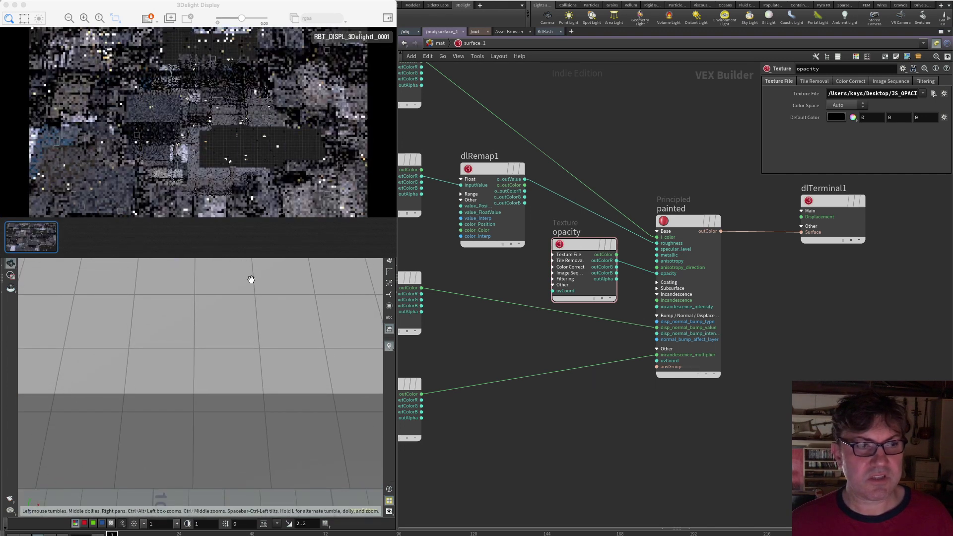
scroll(255, 284, "up", 3)
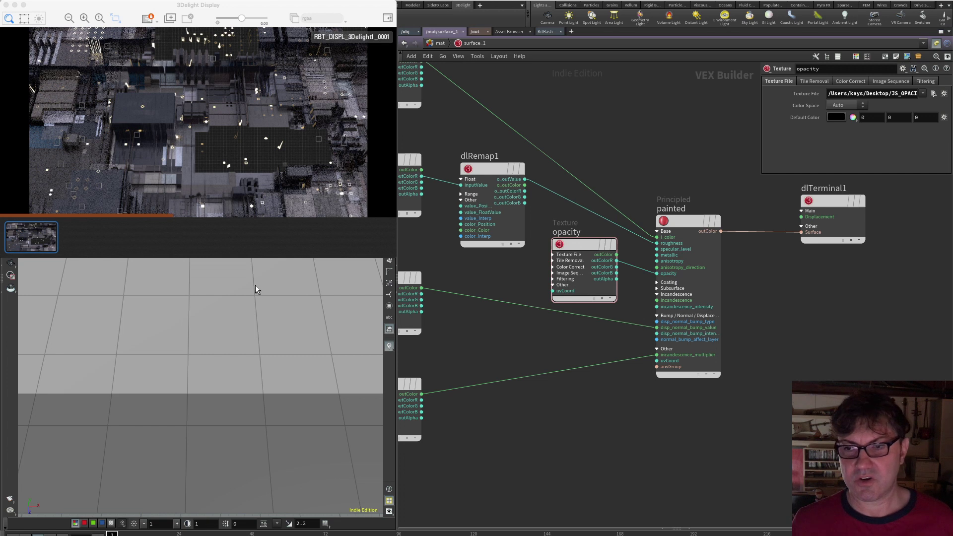
key("h")
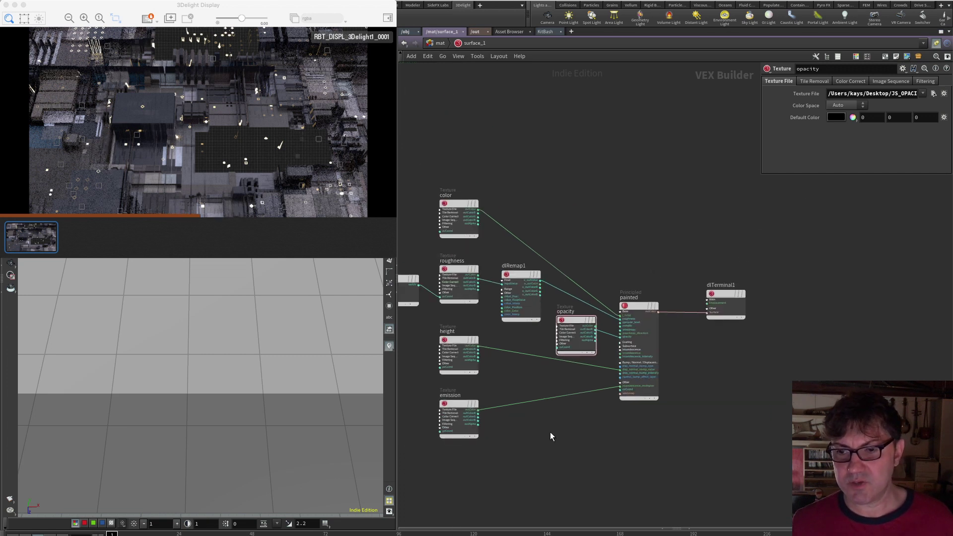
Duplicate the opacity texture below emission and place a Float Blend node beside the two textures with Multiply as its blend mode
middle_click_drag(547, 431, 622, 412)
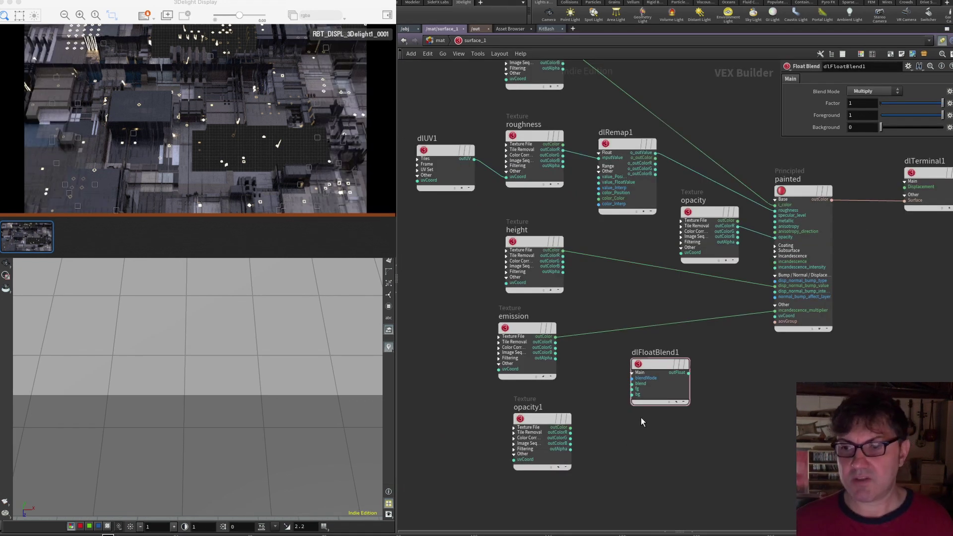
left_click(659, 368)
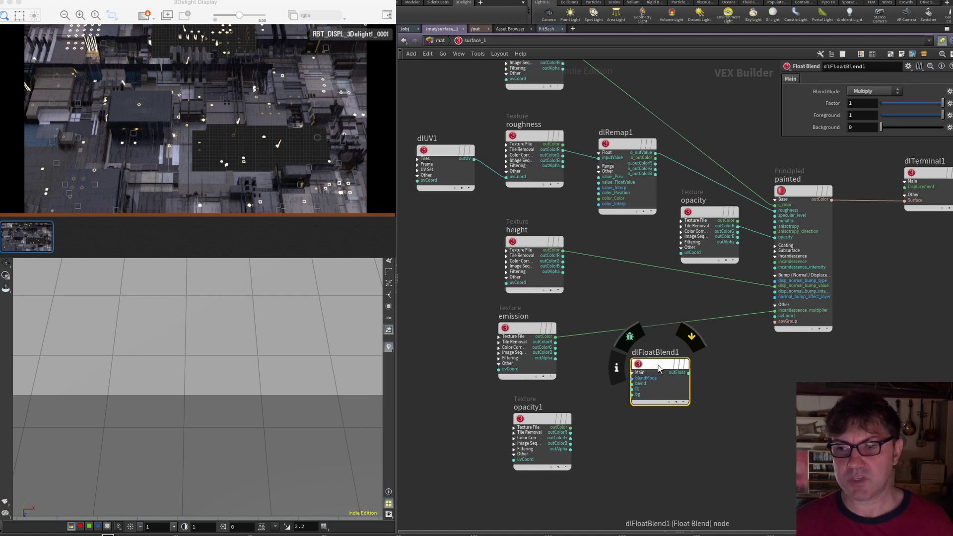
left_click_drag(657, 365, 670, 363)
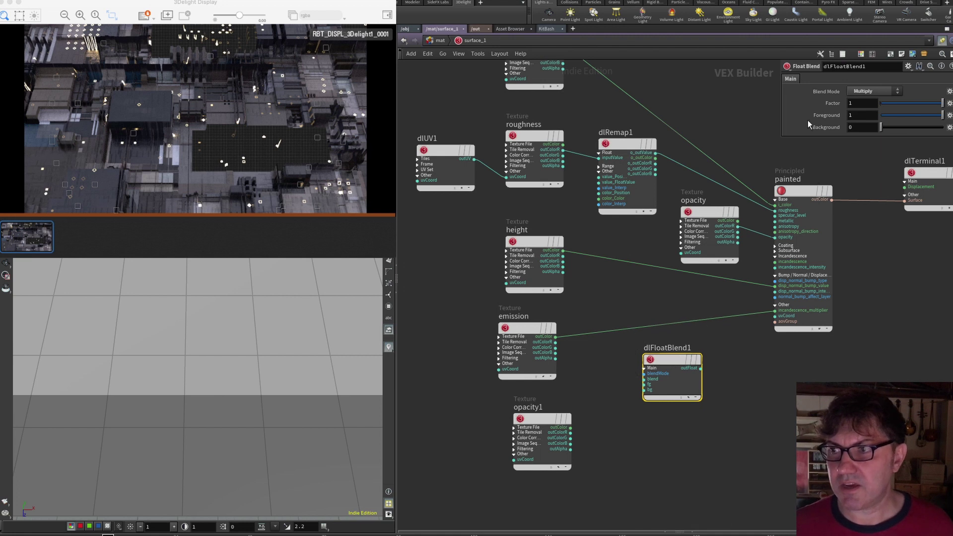
left_click(863, 93)
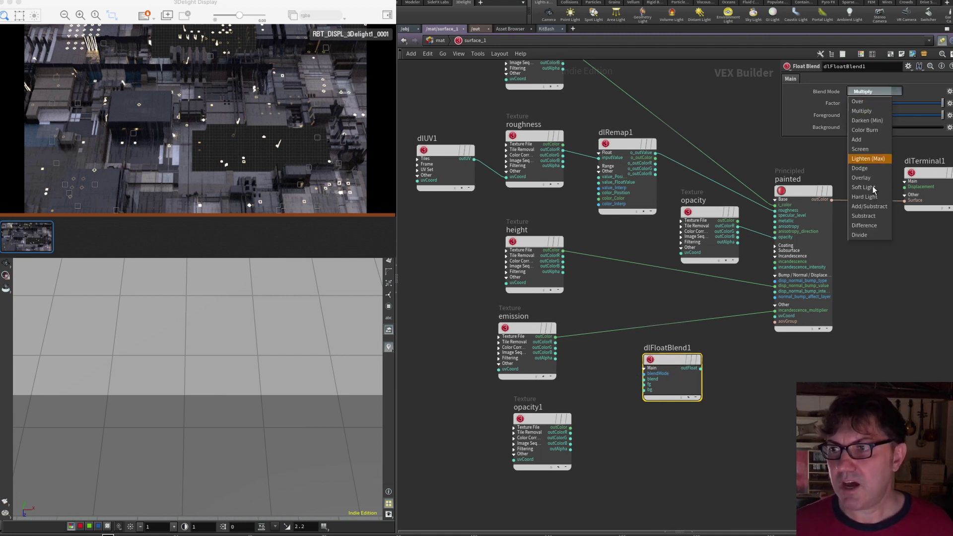
left_click(865, 111)
left_click(739, 341)
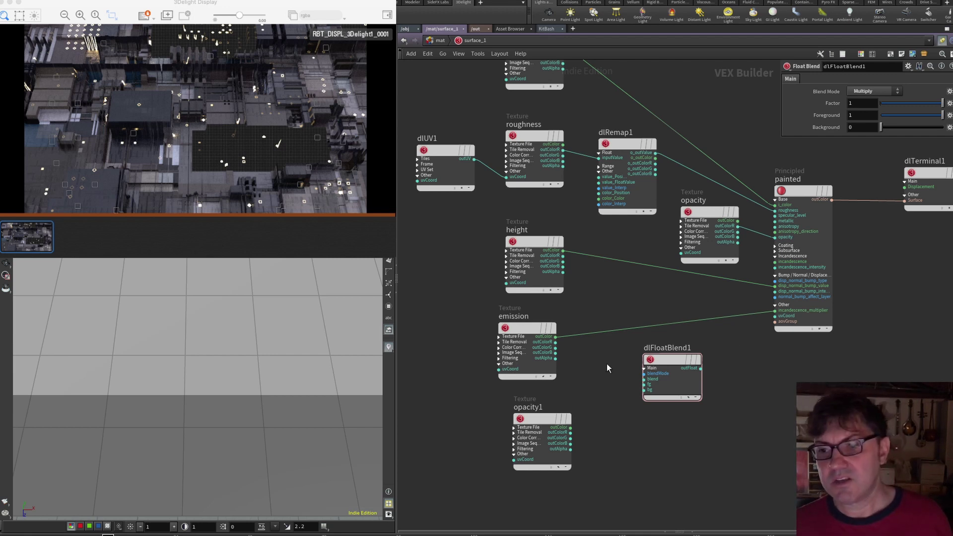
Wire emission's outColorR to the Float Blend's fg, opacity1's outColorR to bg, and the blend output to painted's incandescence_multiplier
left_click_drag(556, 342, 644, 384)
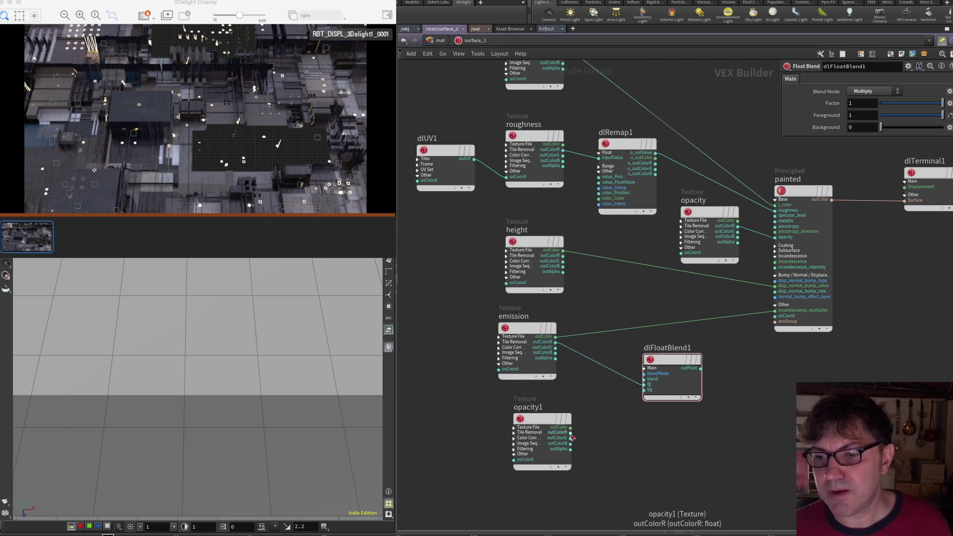
left_click_drag(571, 432, 632, 400)
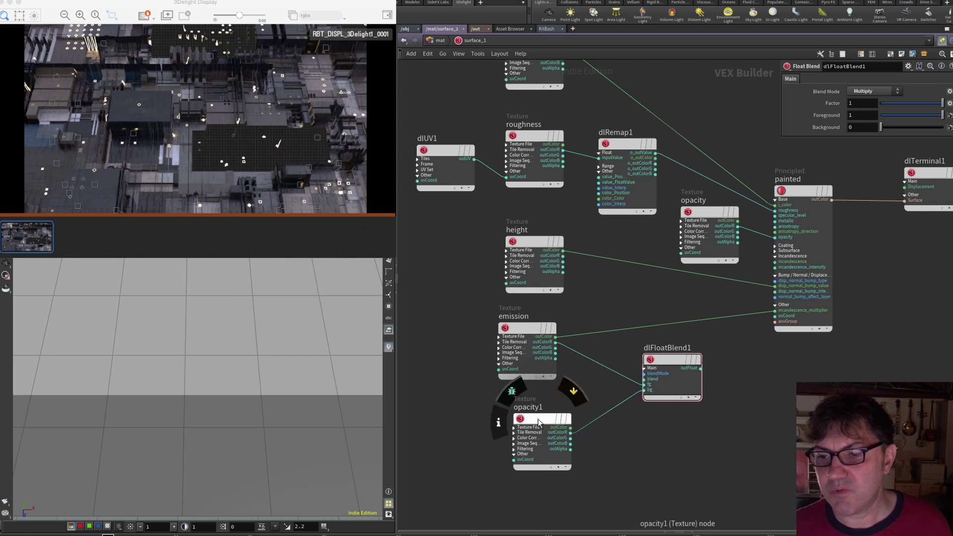
left_click_drag(539, 418, 524, 422)
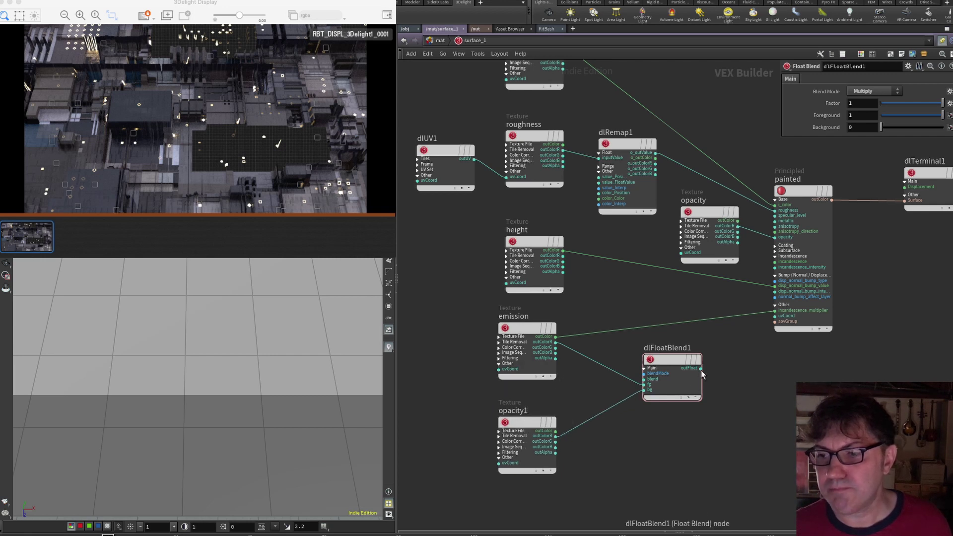
mouse_move(700, 369)
left_mouse_down()
mouse_move(766, 331)
mouse_move(773, 312)
left_mouse_up()
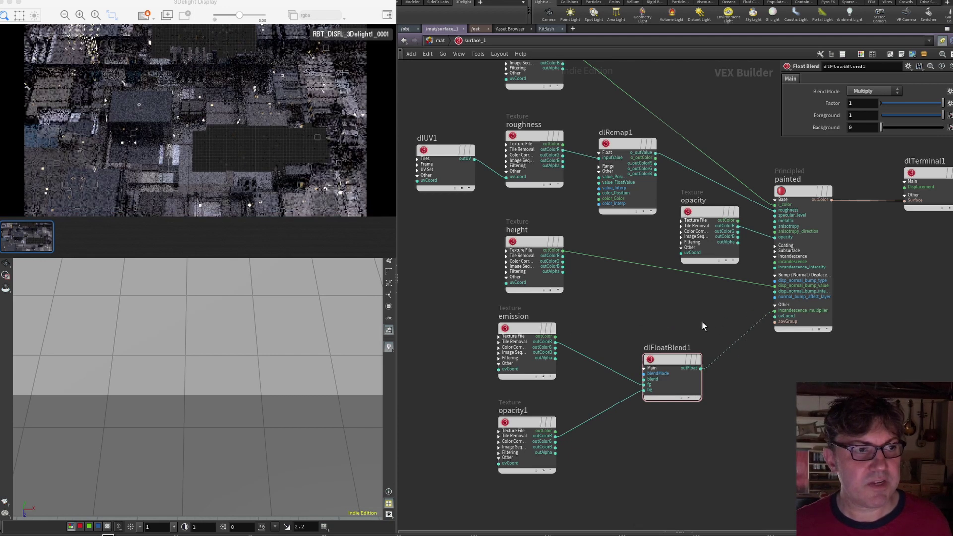
Examine how the emissive lights appear around the transparent areas of the render
scroll(211, 296, "down", 3)
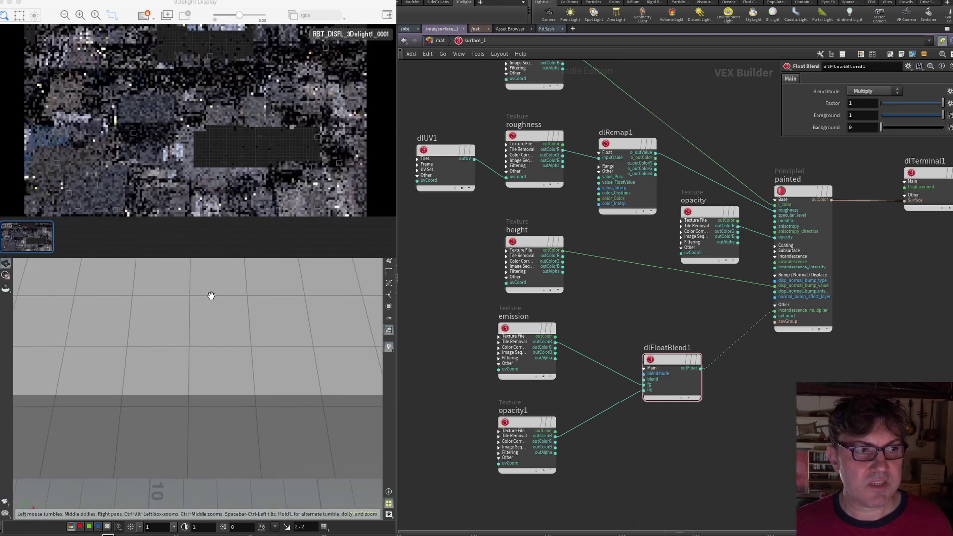
scroll(211, 296, "down", 2)
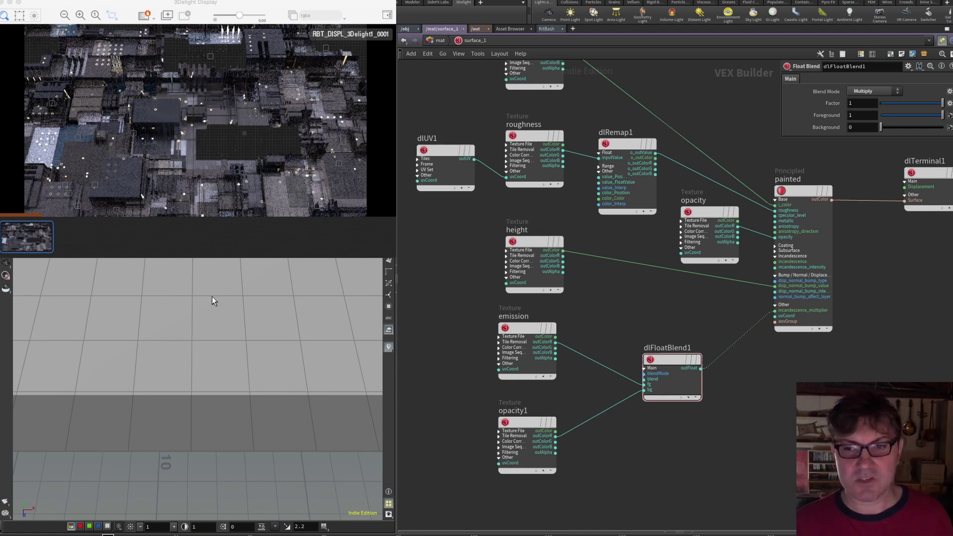
key("space")
scroll(215, 304, "down", 3)
right_click_drag(180, 297, 202, 302)
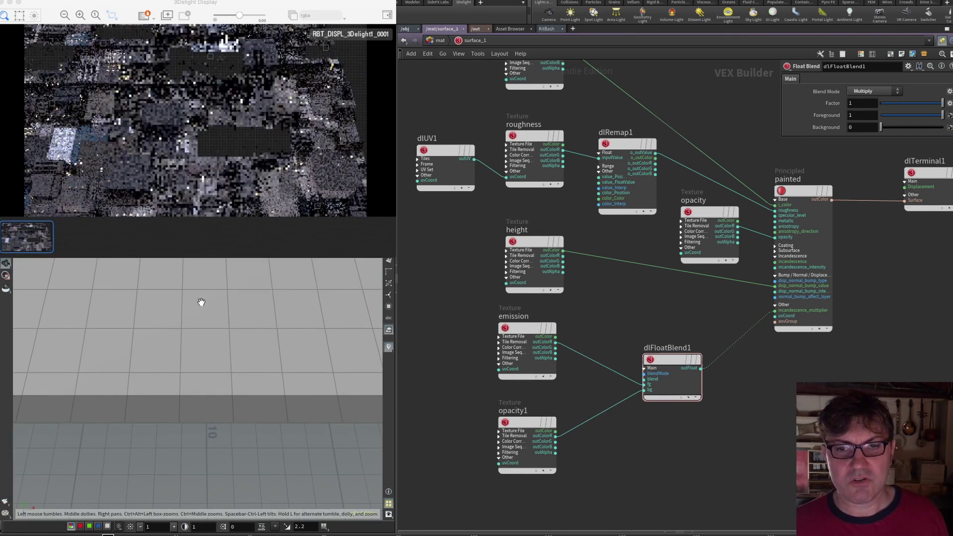
scroll(202, 302, "down", 2)
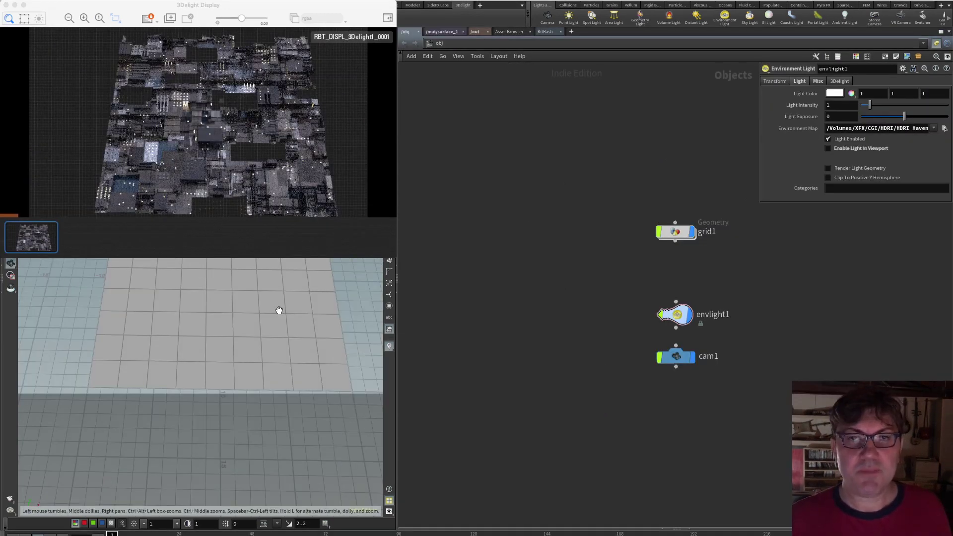
Check the rendered grid from several angles and reframe the view so most of the grid is shown
left_click_drag(254, 319, 242, 298)
scroll(246, 316, "up", 6)
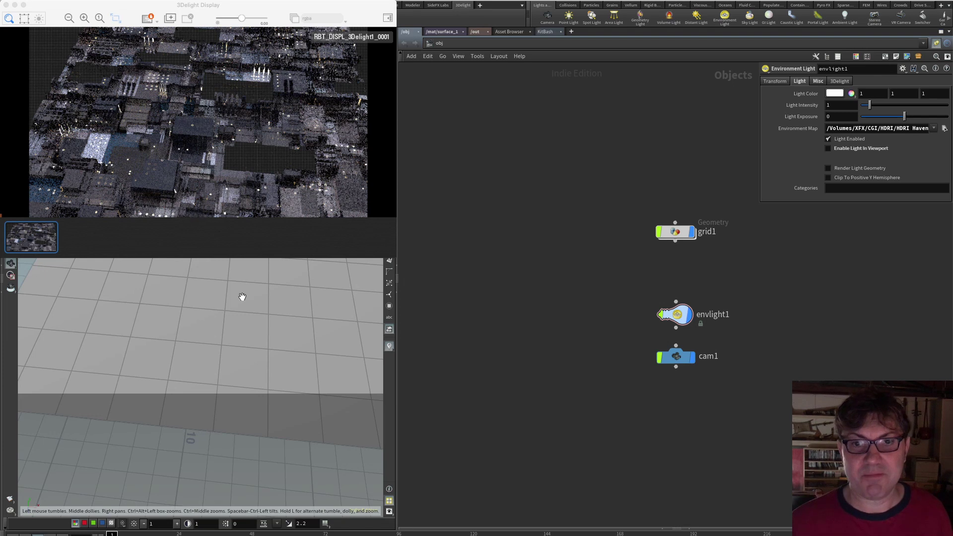
left_click_drag(218, 294, 215, 308)
middle_click_drag(215, 308, 221, 318)
left_click_drag(222, 317, 219, 311)
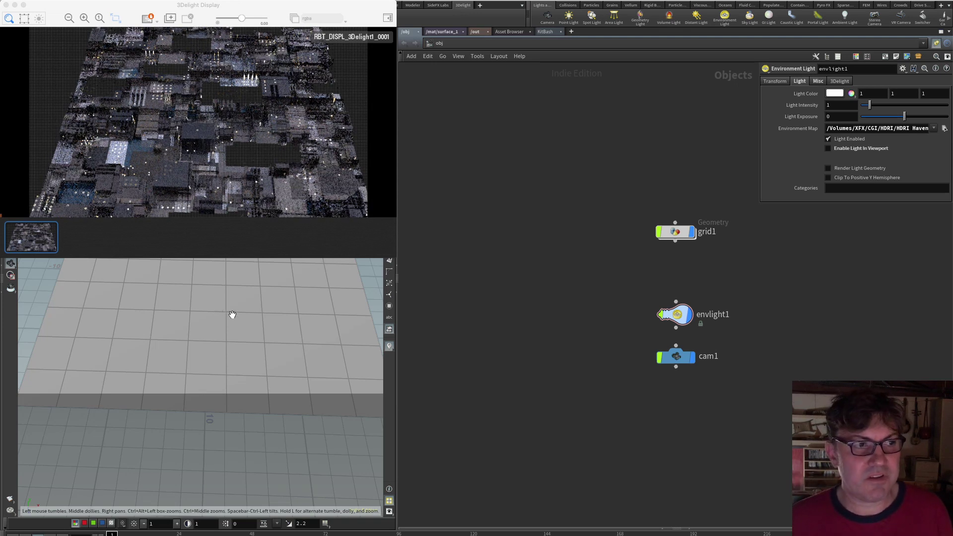
left_click_drag(232, 315, 228, 320)
middle_click_drag(228, 319, 234, 326)
left_click_drag(234, 326, 232, 322)
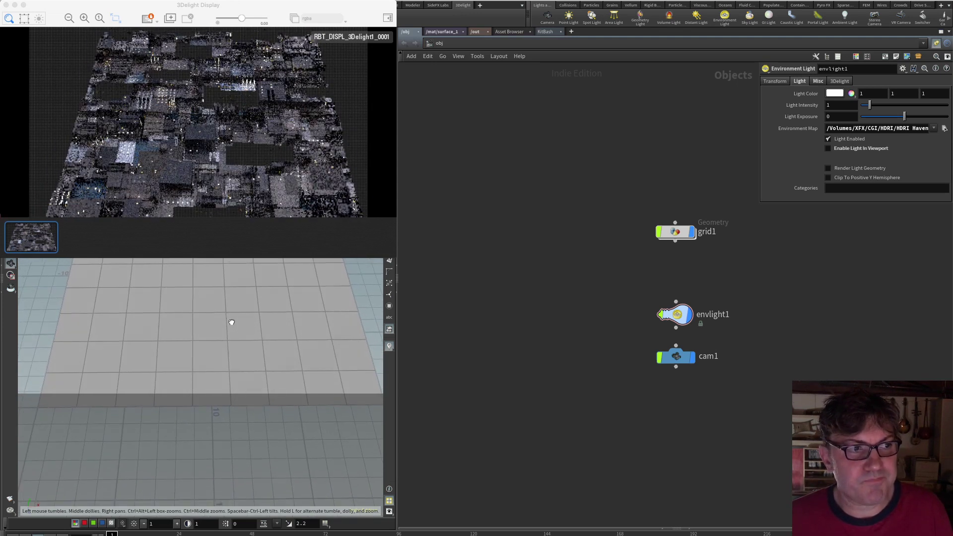
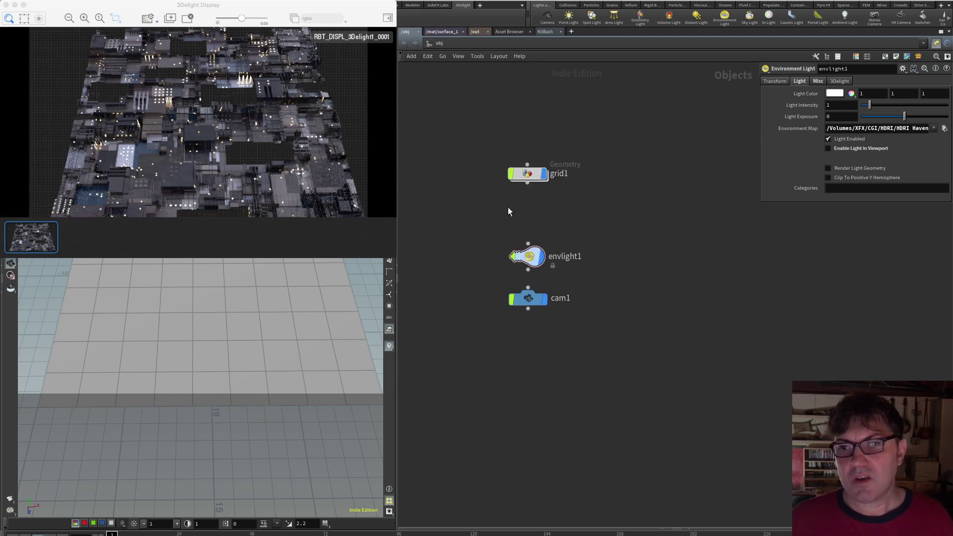
Duplicate the grid1 geometry object, renaming the original top and the copy bottom
left_click(529, 177)
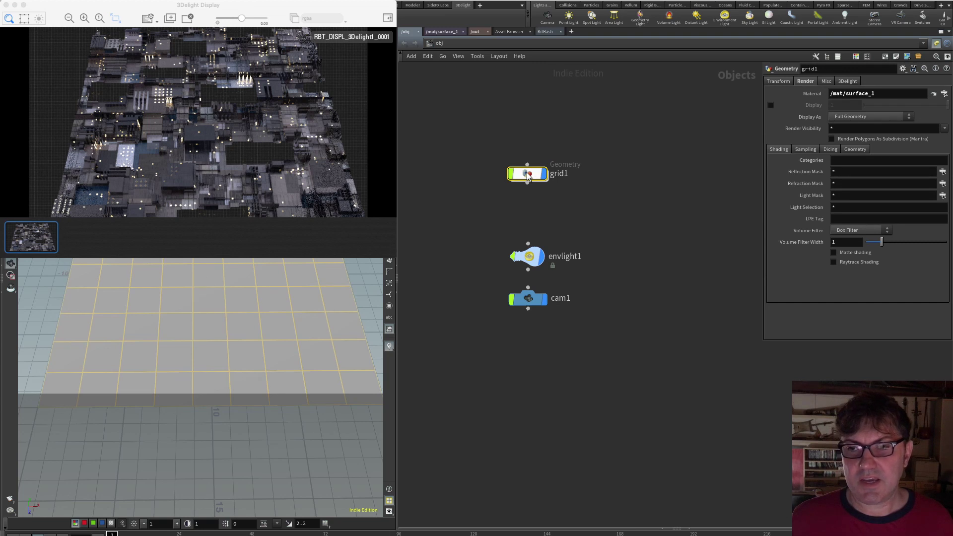
left_click_drag(527, 173, 530, 209, "alt")
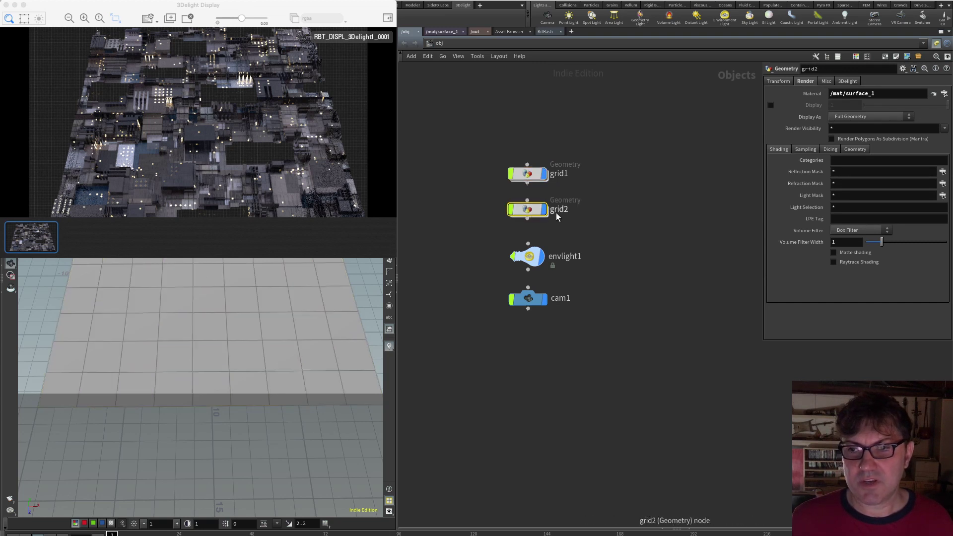
left_click(562, 176)
type("top")
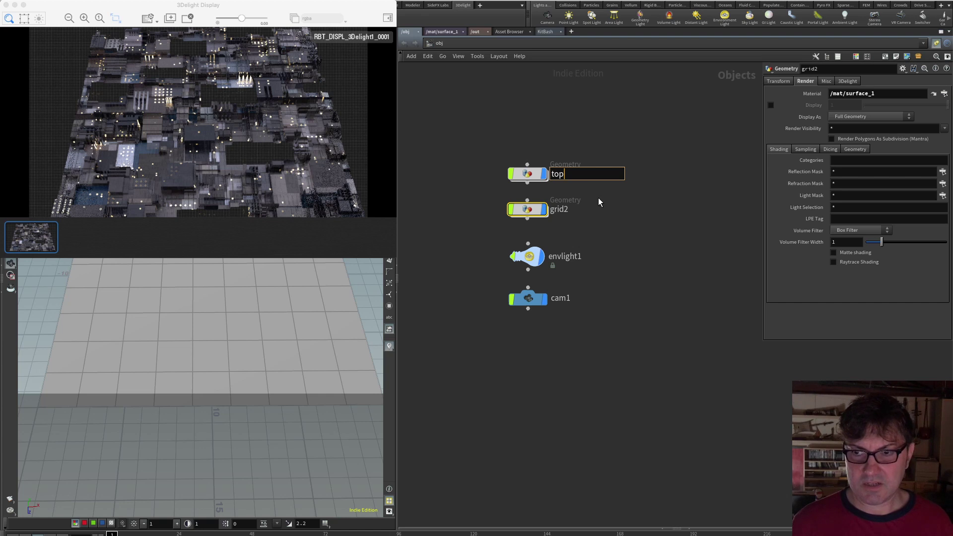
key("Return")
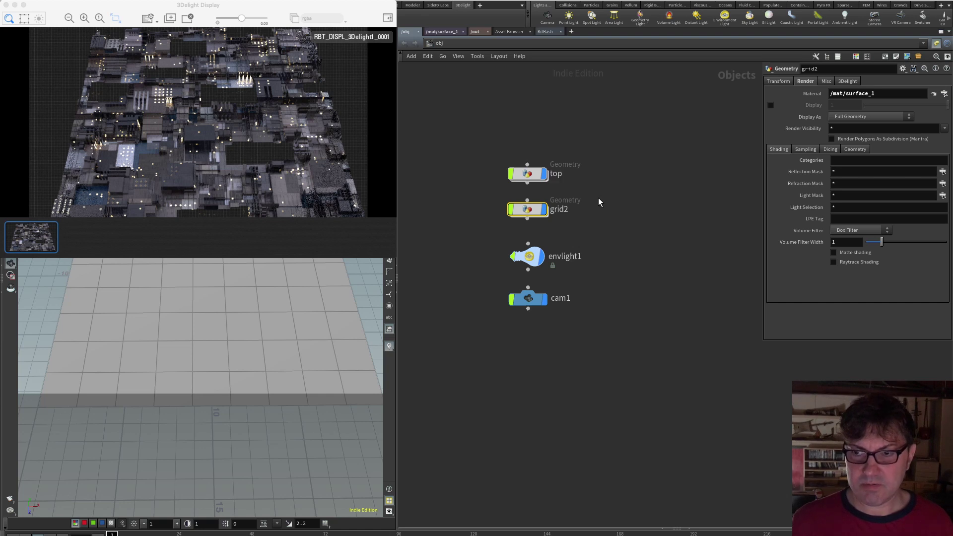
left_click(557, 210)
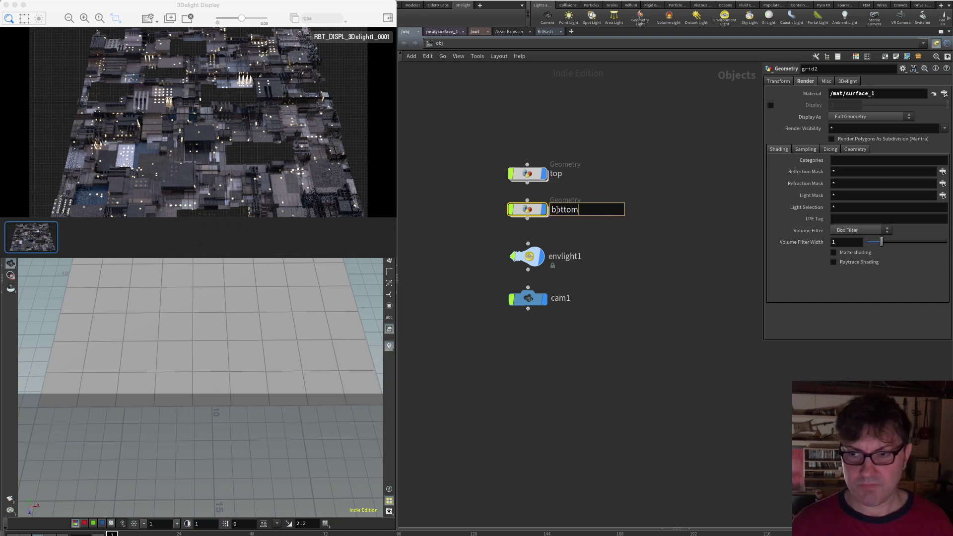
type("bottom")
key("Return")
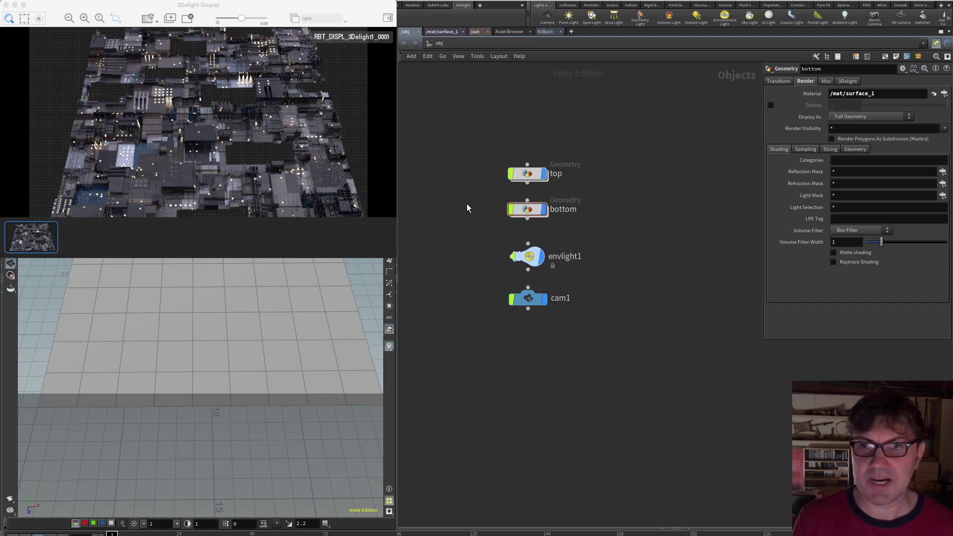
Duplicate the surface_1 material builder below the original in the mat network
left_click(442, 31)
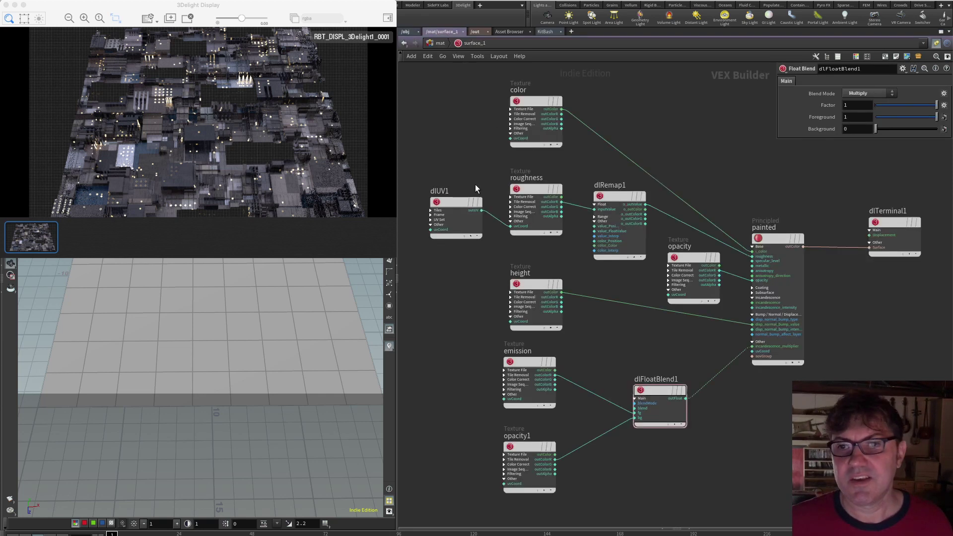
left_click(440, 43)
left_click_drag(669, 292, 464, 172)
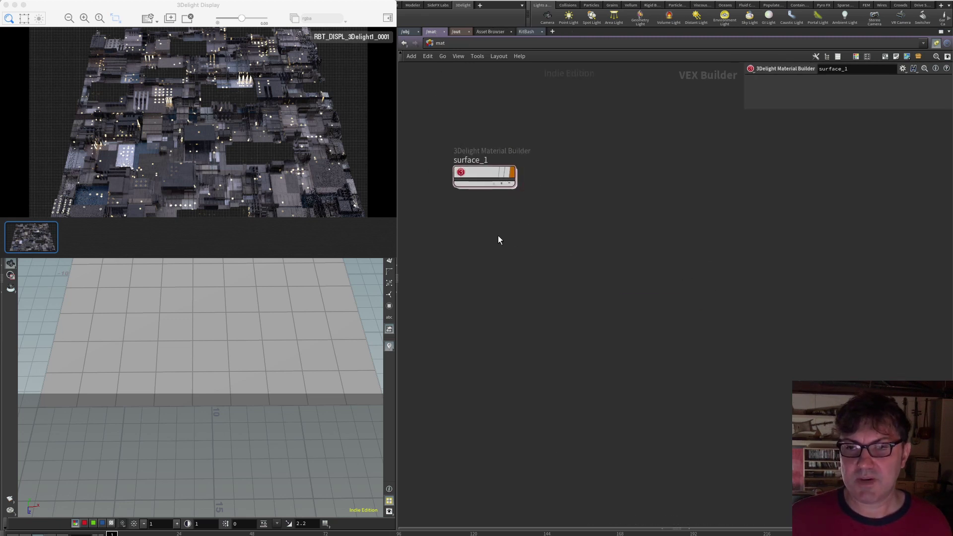
mouse_move(481, 171)
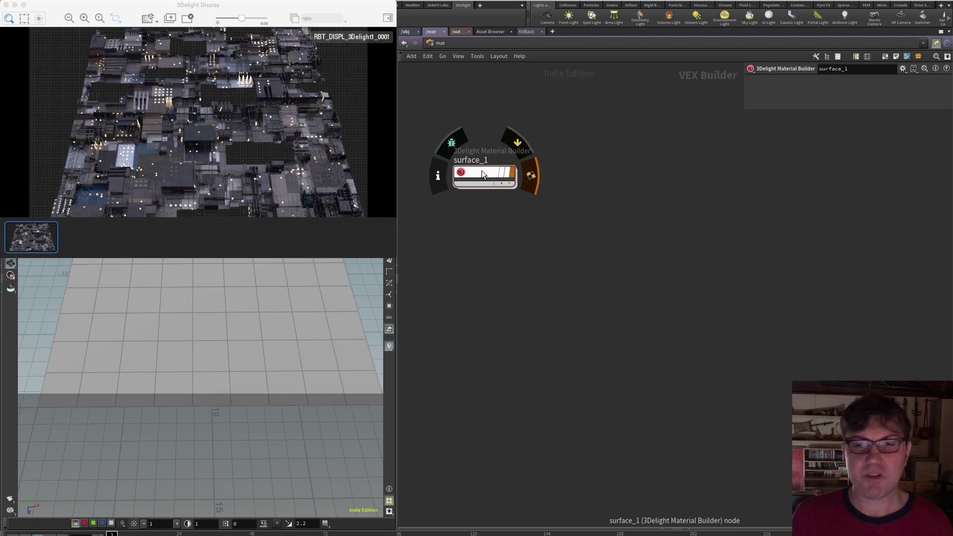
left_click_drag(481, 171, 483, 237, "alt")
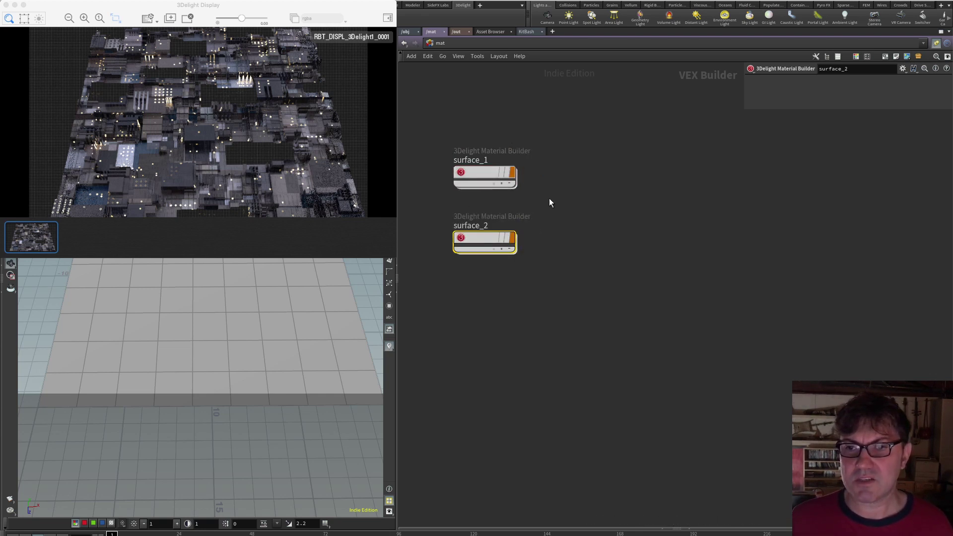
Rename the surface_1 material builder top and the surface_2 copy bottom
double_click(477, 158)
type("top")
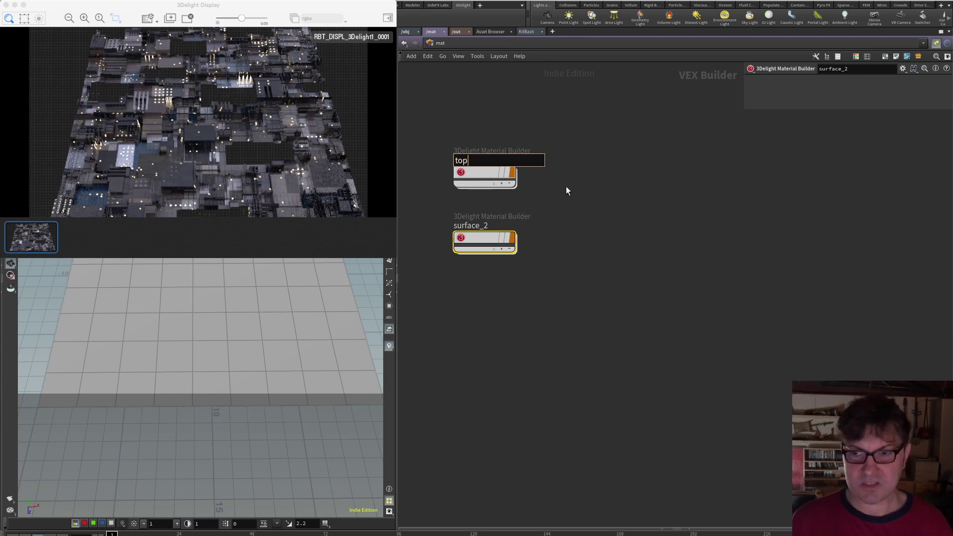
key("Return")
double_click(479, 226)
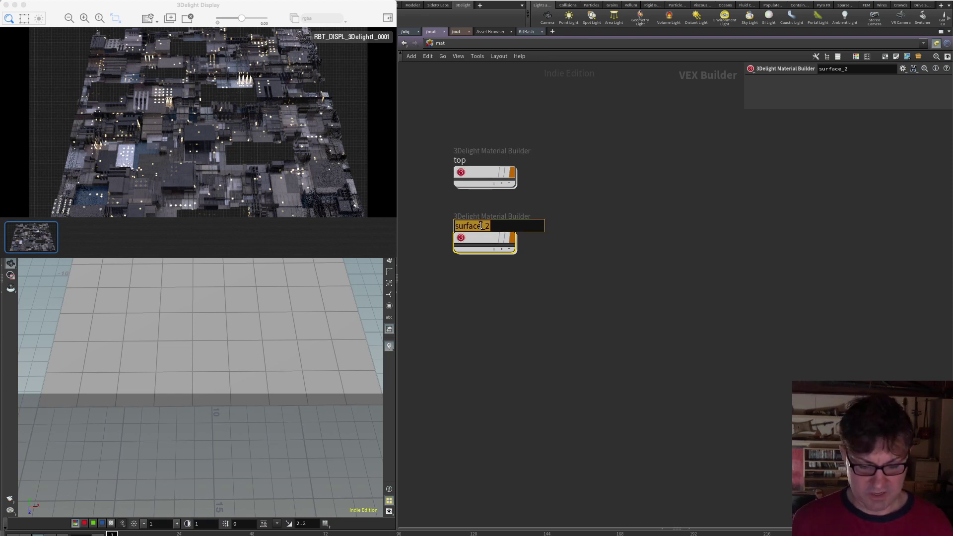
type("bottom")
key("Return")
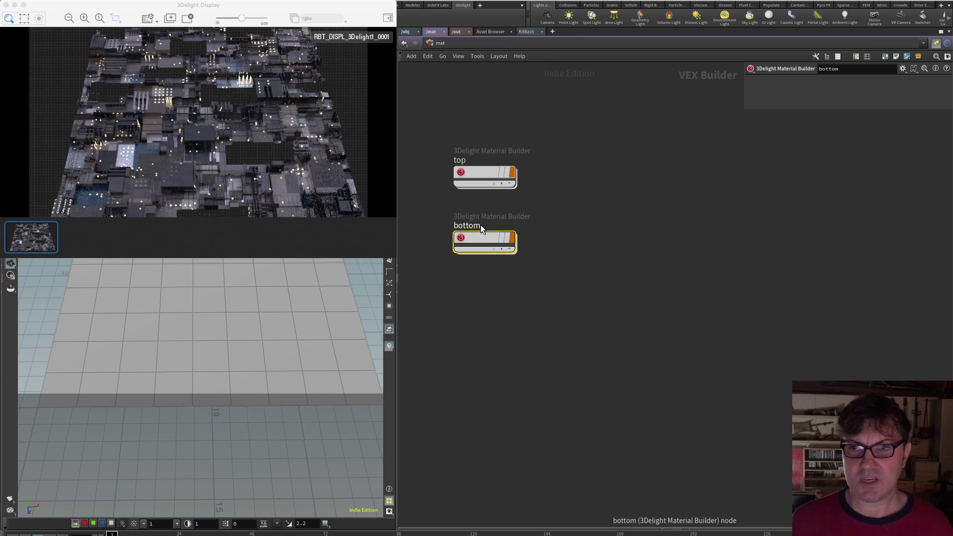
Assign the /mat/bottom material to the bottom geometry object
left_click(407, 32)
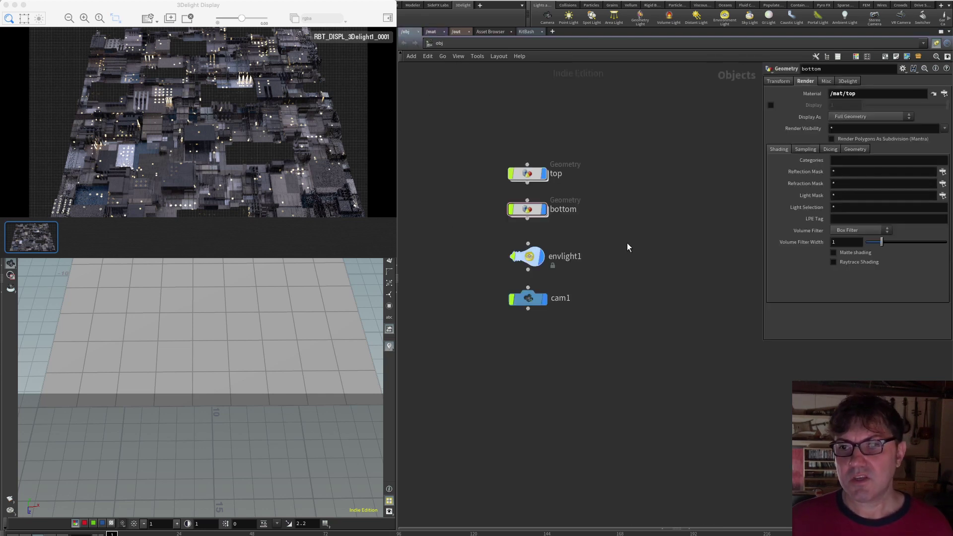
left_click(530, 175)
left_click(528, 209)
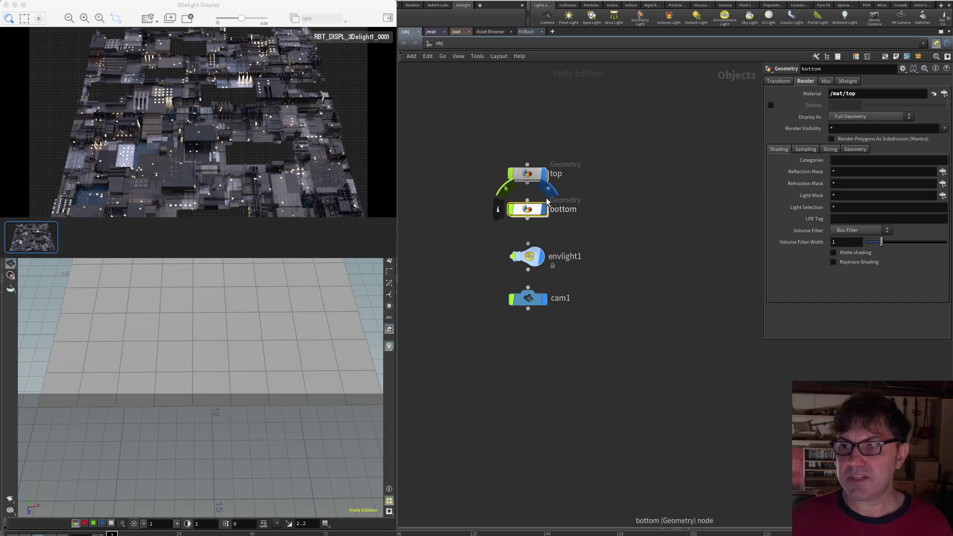
left_click(945, 94)
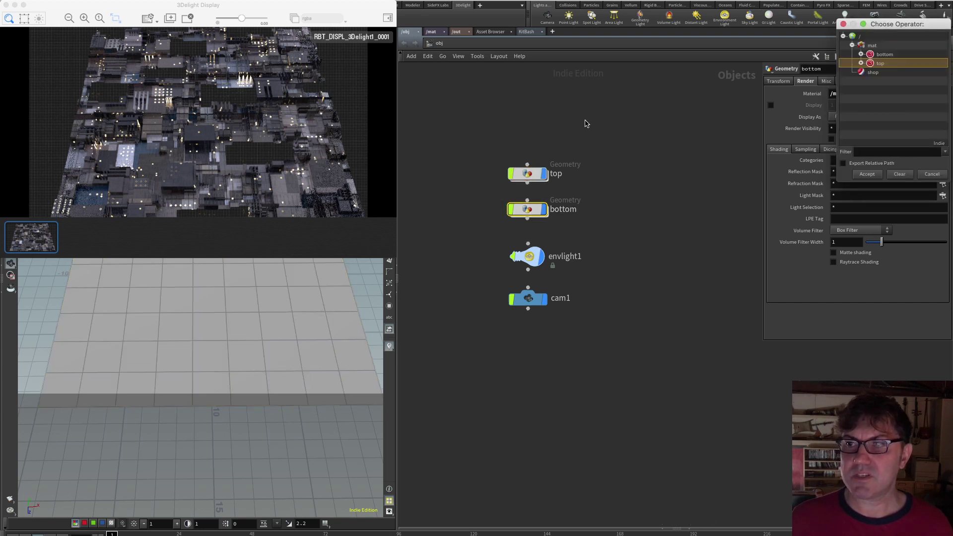
left_click(885, 55)
left_click(867, 174)
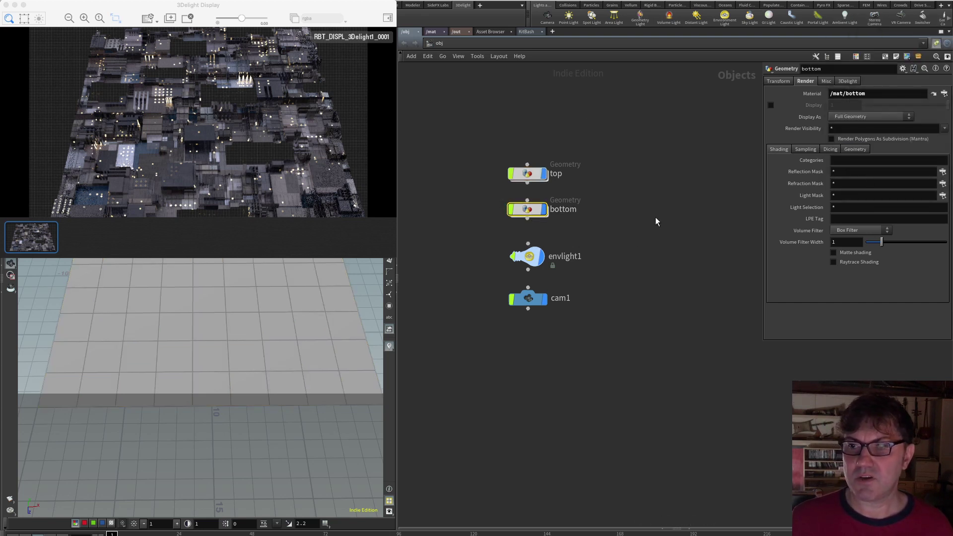
Delete the opacity texture that feeds the painted shader inside the bottom material
left_click(432, 32)
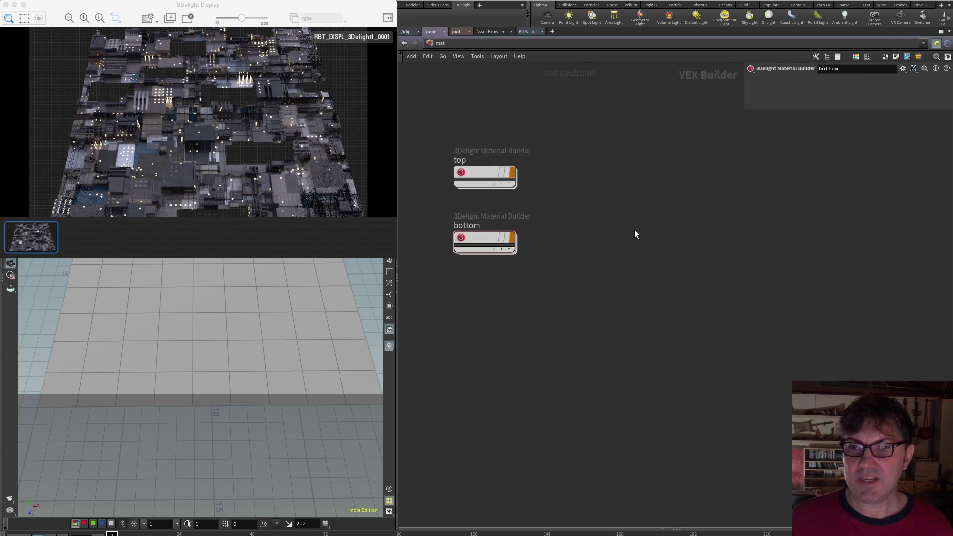
double_click(486, 241)
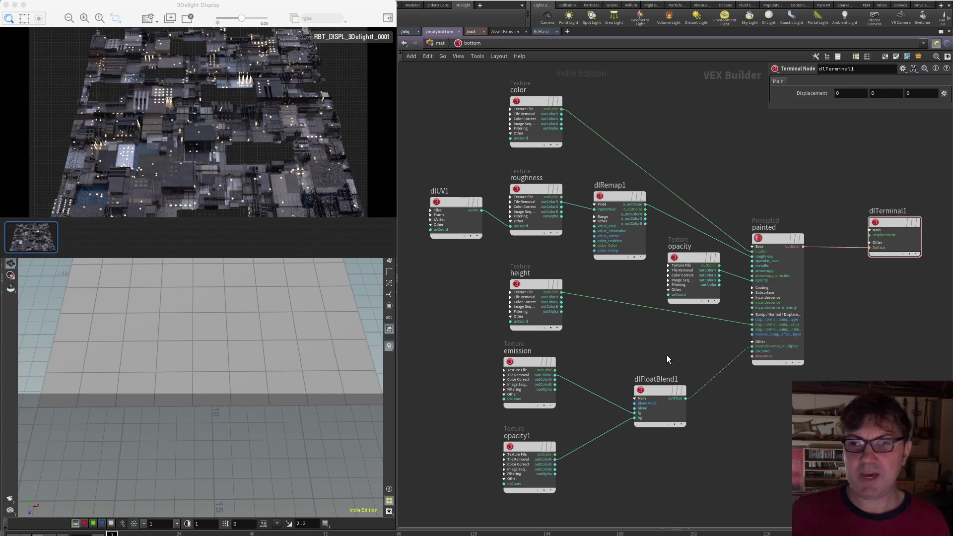
left_click(690, 256)
key("Delete")
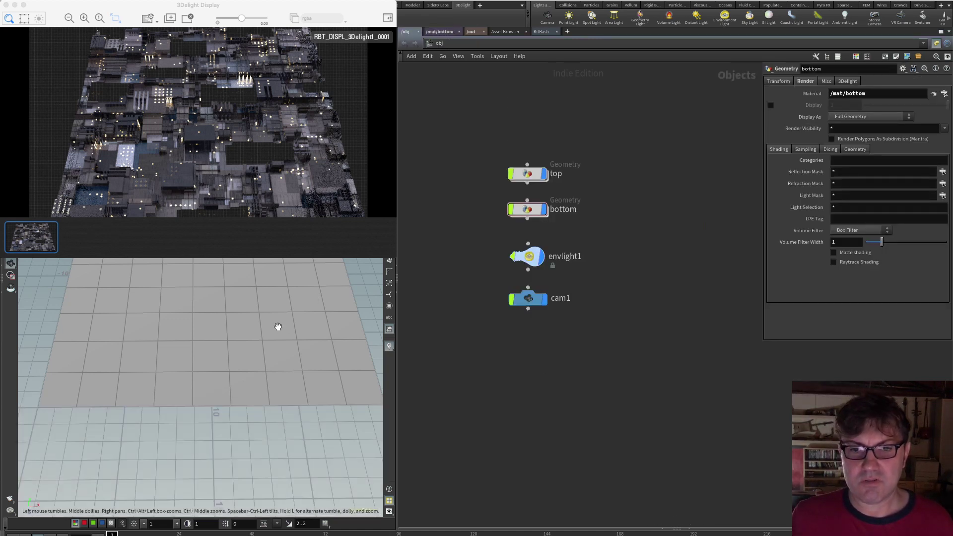
Lower the bottom geometry object by setting its Y translation to -5
left_click_drag(270, 346, 288, 314)
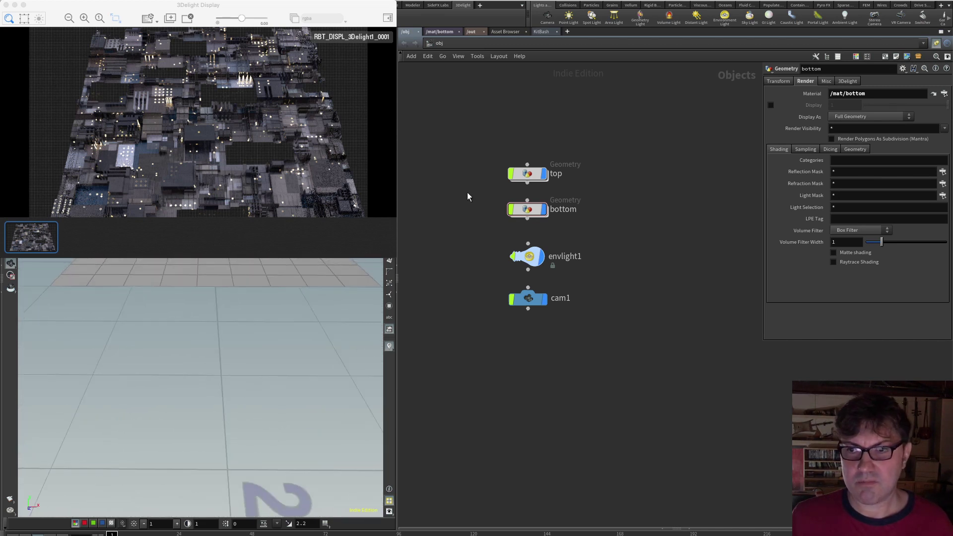
left_click(778, 81)
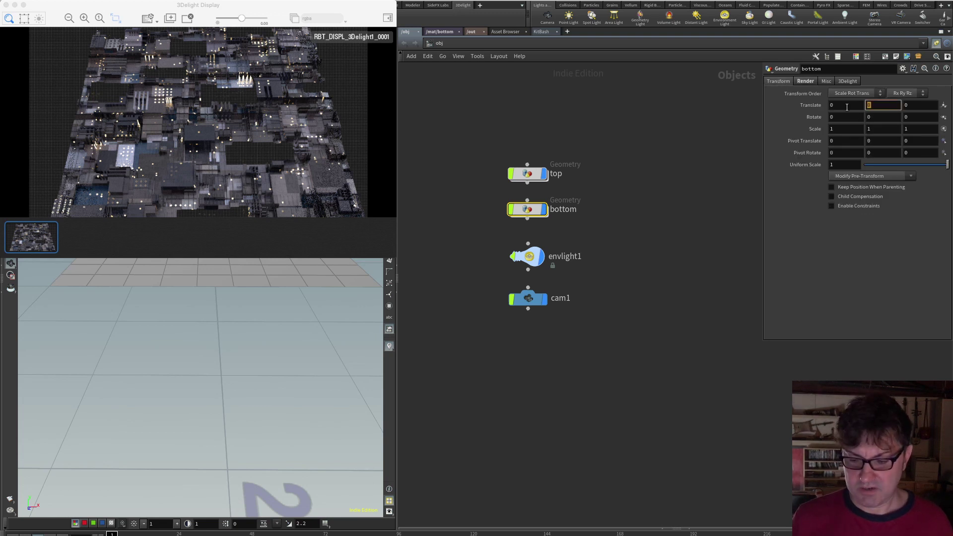
type("-5")
key("Return")
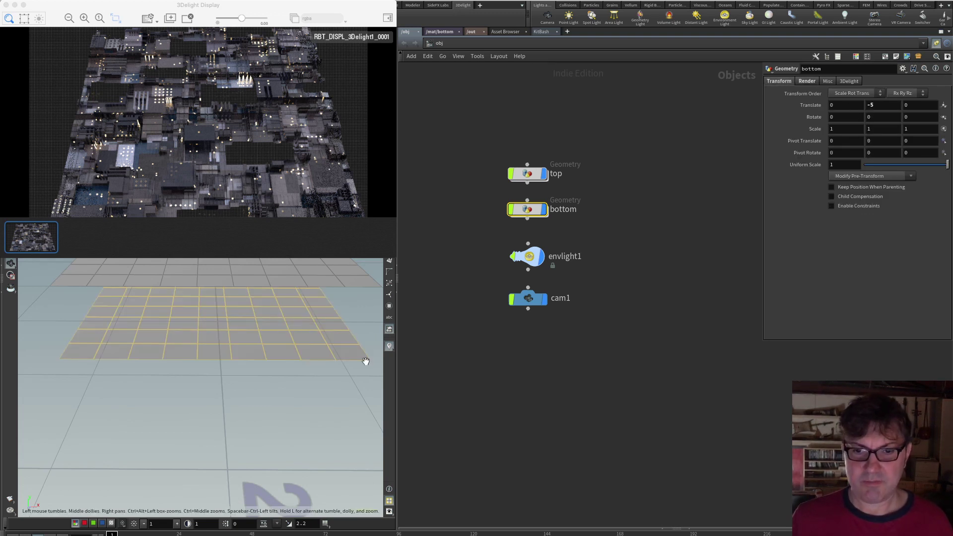
Check the two-layer render from above and set envlight1's light intensity to 5
left_click_drag(366, 361, 230, 283)
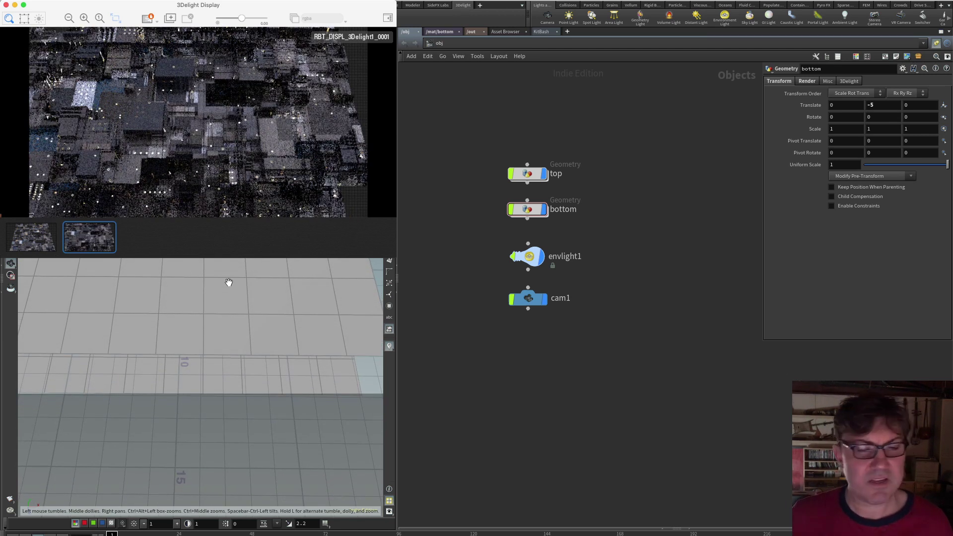
mouse_move(223, 283)
left_mouse_down()
mouse_move(232, 278)
mouse_move(222, 269)
mouse_move(227, 290)
left_mouse_up()
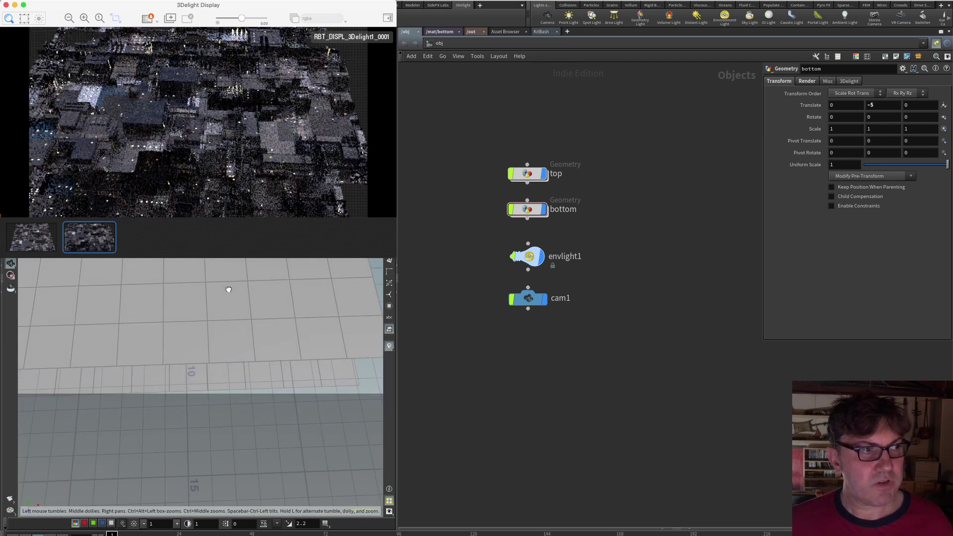
left_click(535, 257)
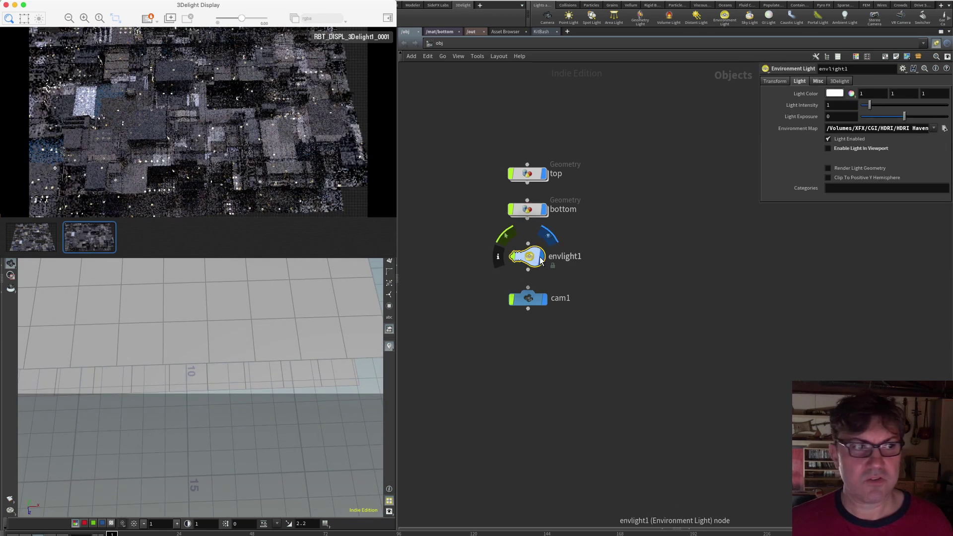
type("5")
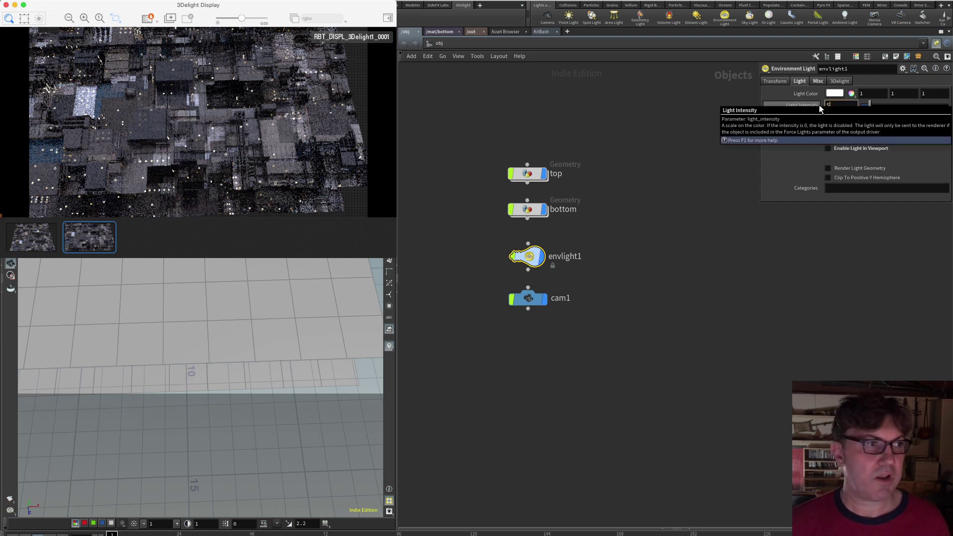
key("Return")
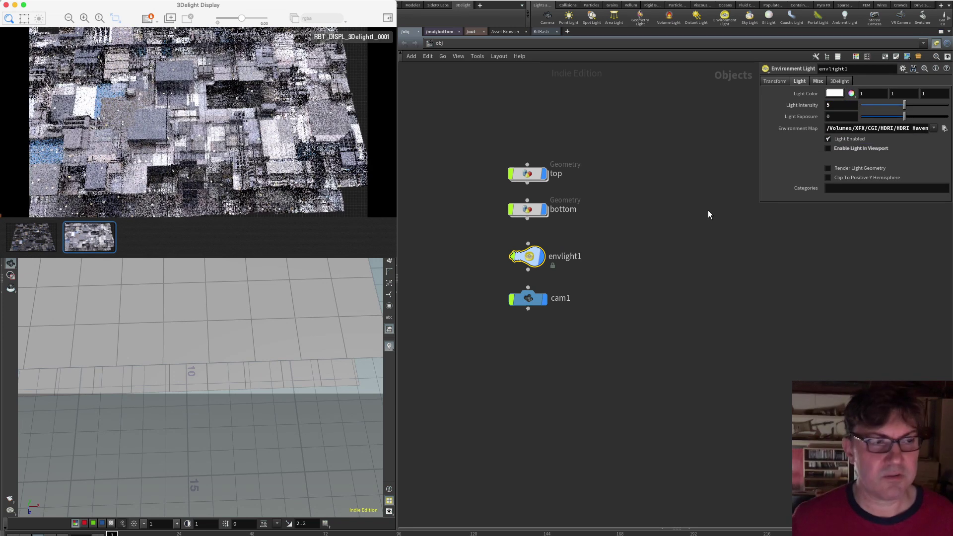
Add a dlUV node to the bottom material and connect its outUV to the color texture's uvCoord
left_click_drag(265, 305, 249, 275)
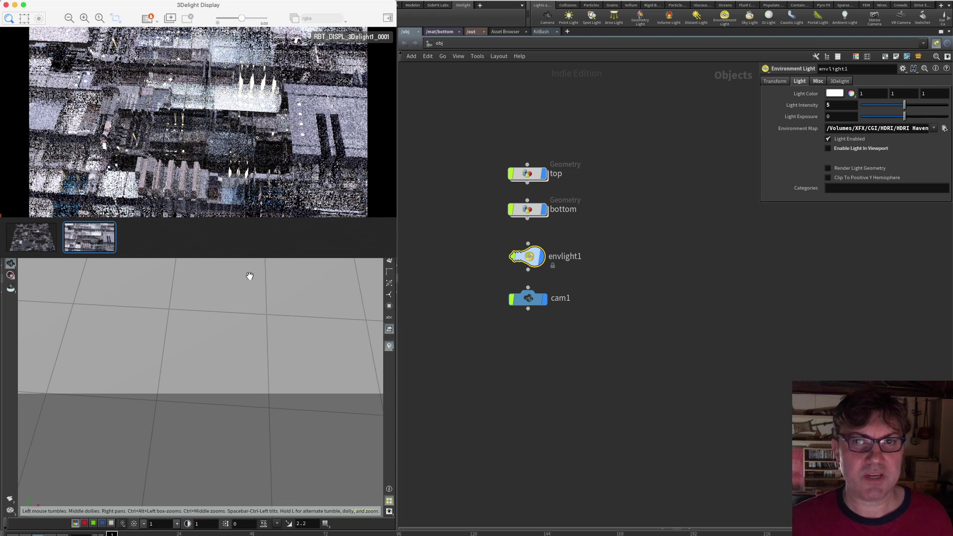
left_click(445, 32)
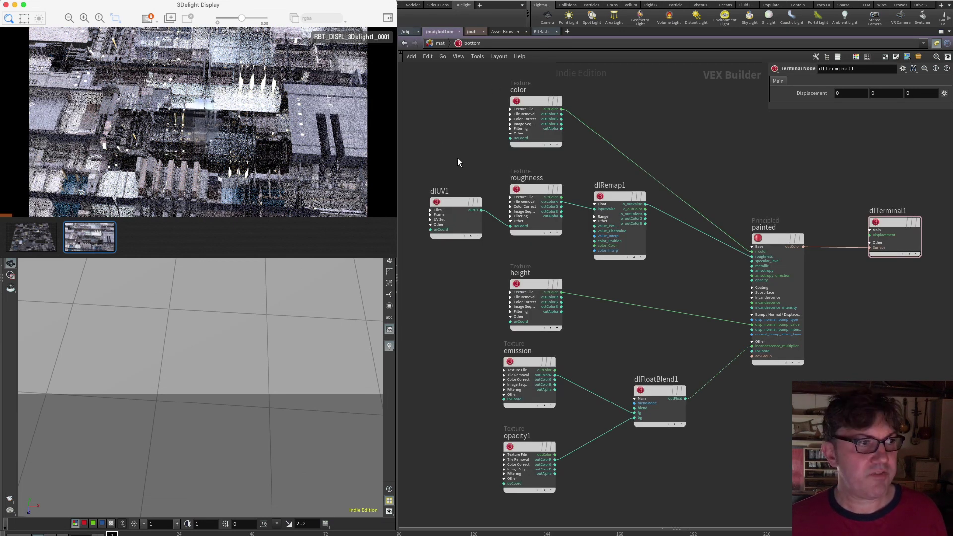
key("Tab")
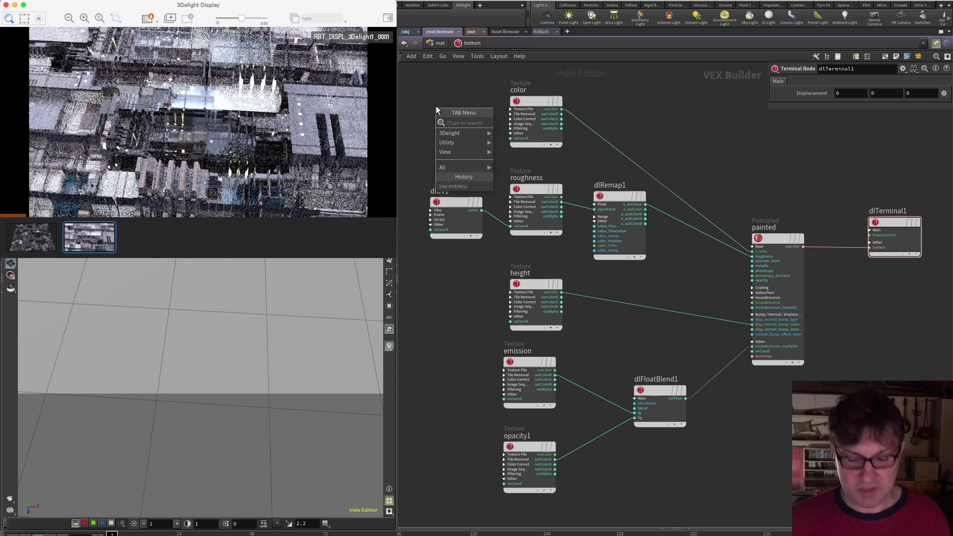
type("uv")
key("Return")
left_click(436, 106)
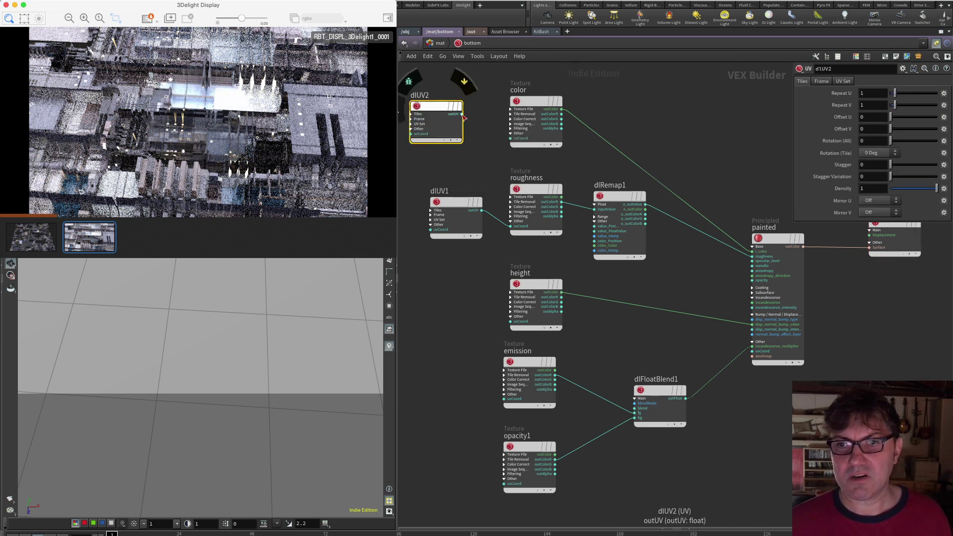
left_click_drag(462, 115, 507, 143)
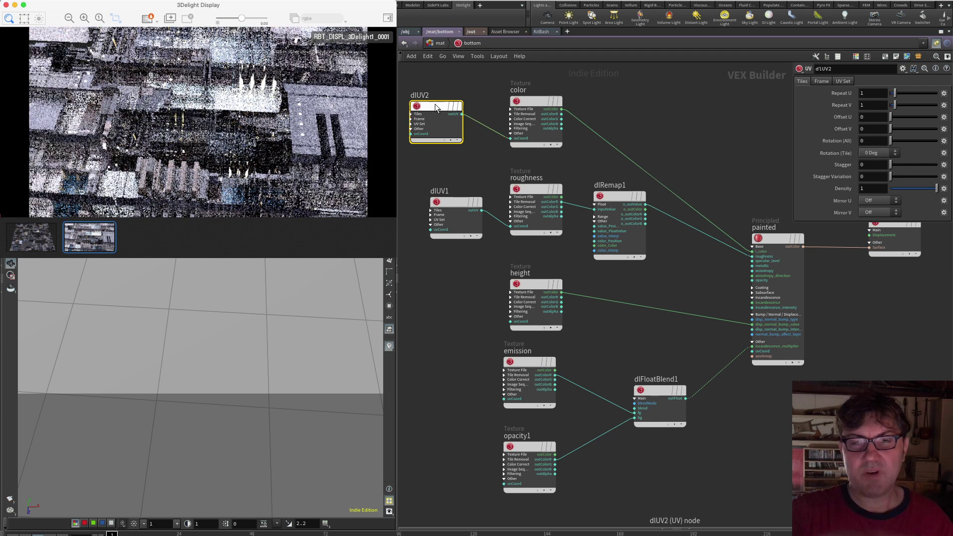
Set dlUV2's Repeat U and Repeat V to 5 and connect it to the height texture's uvCoord as well
left_click(537, 105)
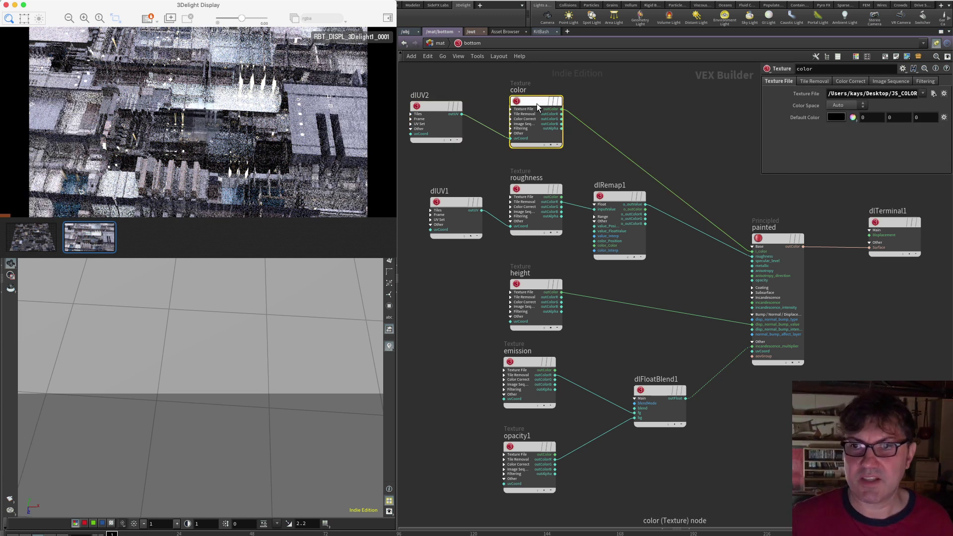
left_click(436, 107)
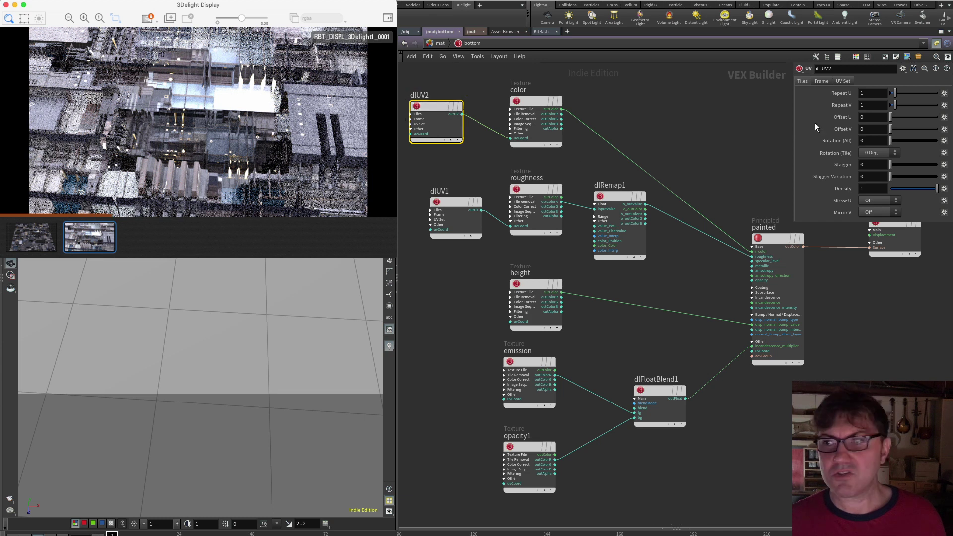
type("5")
key("Tab")
type("5")
key("Return")
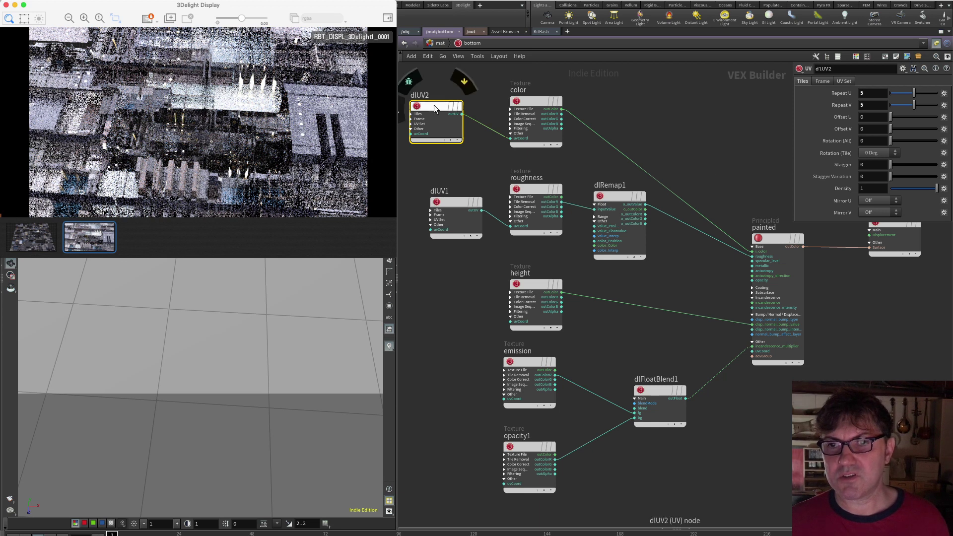
left_click(459, 178)
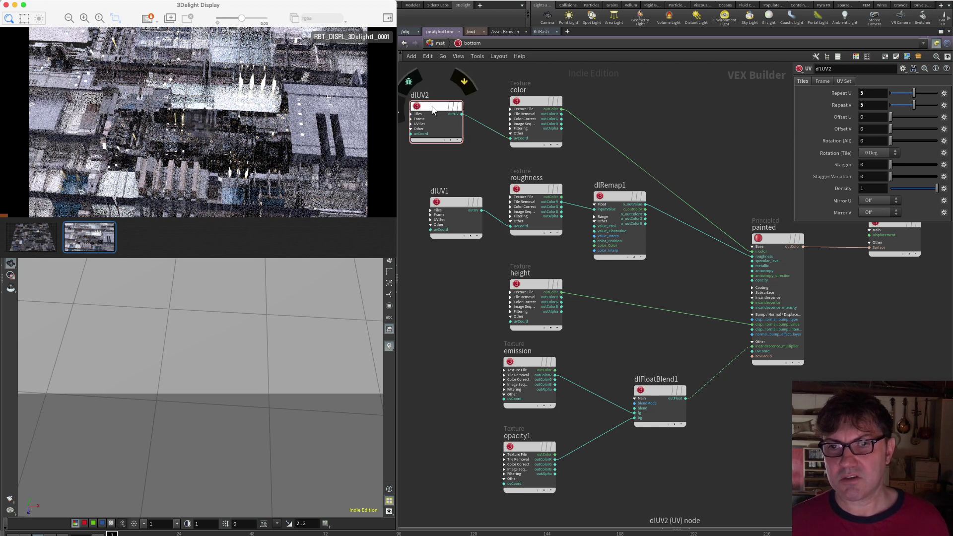
left_click_drag(433, 103, 493, 328)
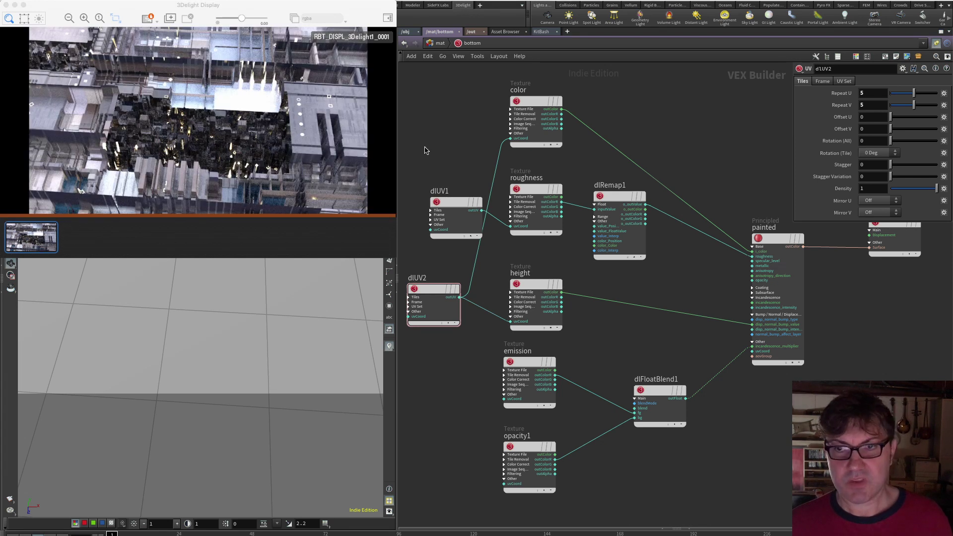
Turn off the display of the top geometry and inspect the tiled bottom layer in the render
left_click(405, 31)
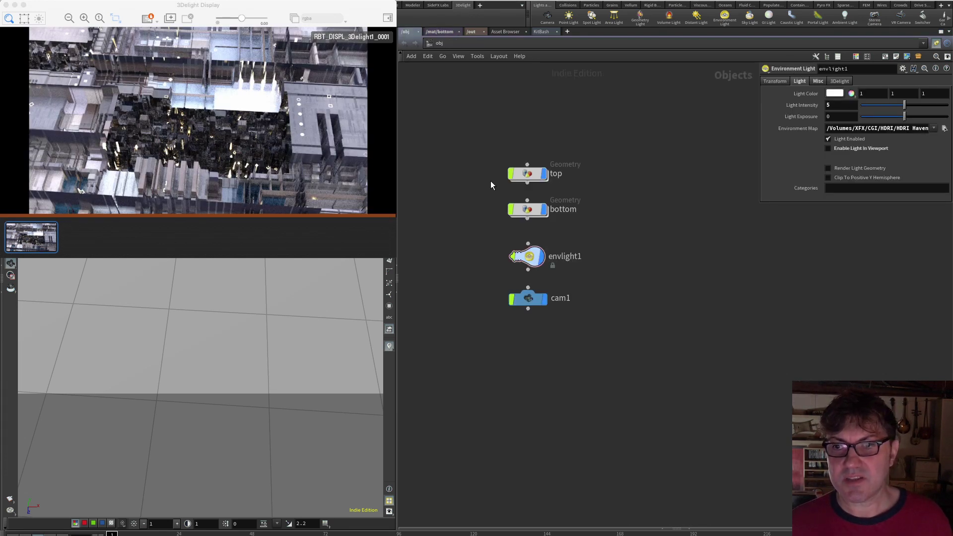
left_click(544, 177)
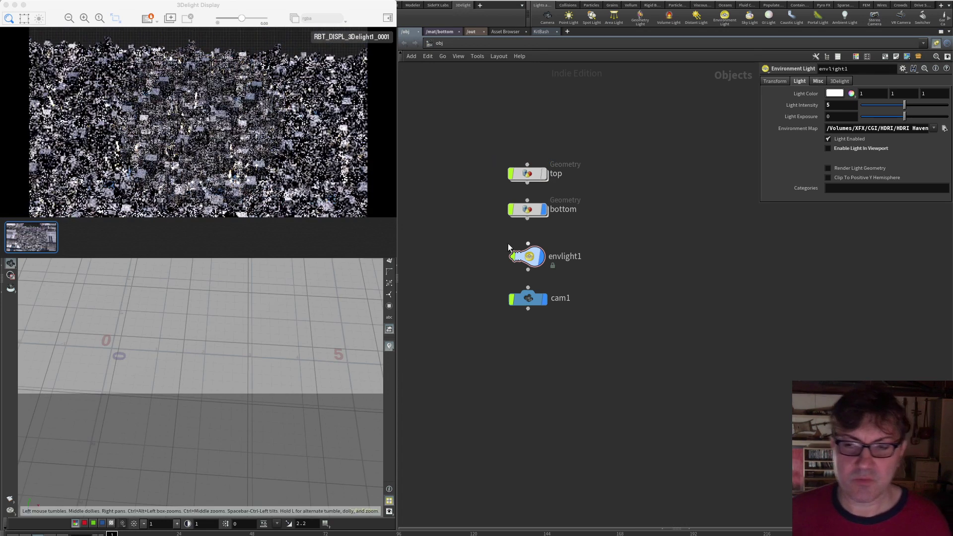
left_click_drag(219, 321, 220, 300)
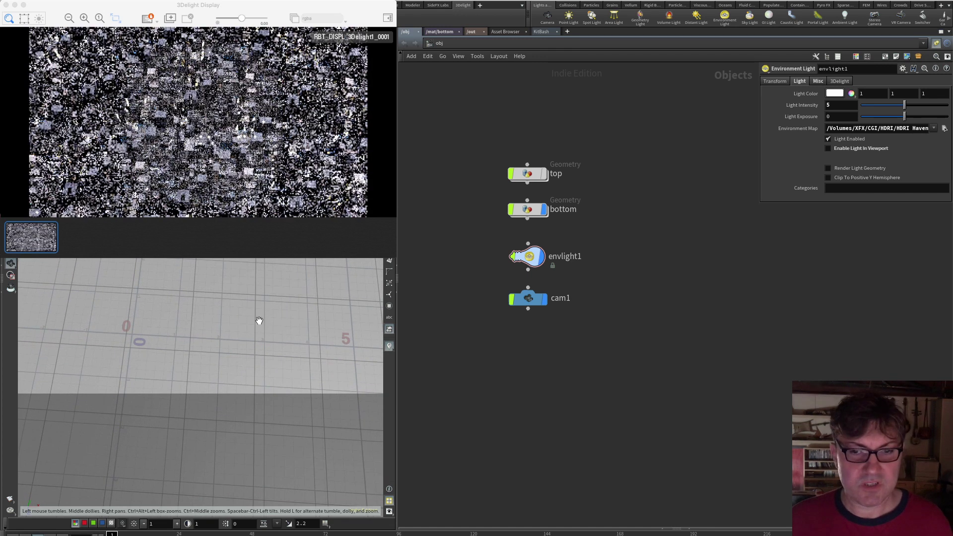
left_click_drag(258, 321, 255, 306)
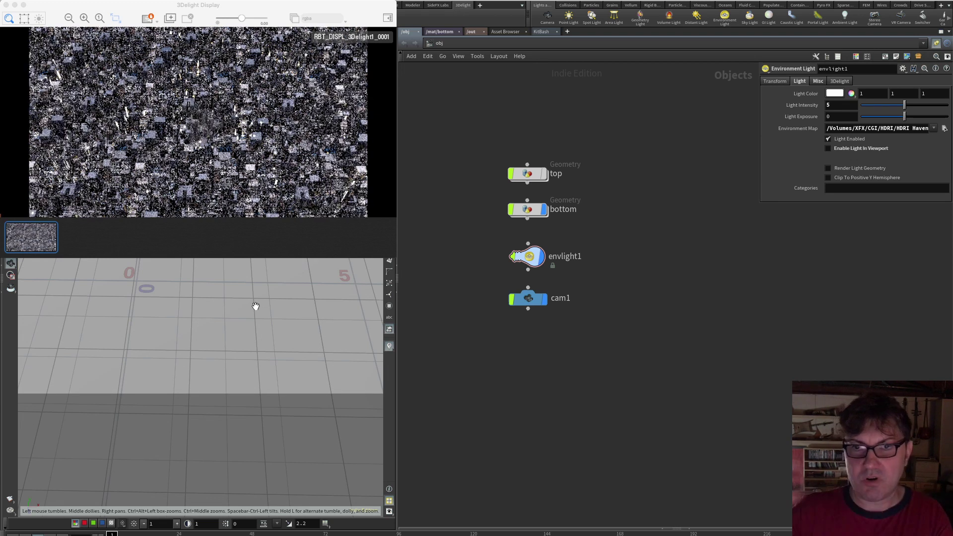
Set dlUV2's Repeat U and V to 3, and rewire emission to take its UVs and feed painted's incandescence multiplier directly, bypassing dlFloatBlend1
left_click(440, 32)
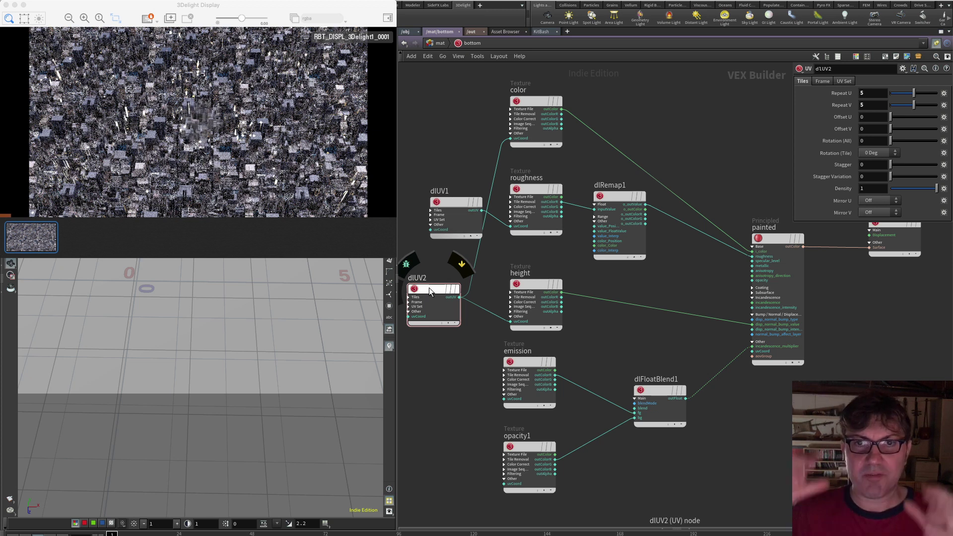
left_click_drag(437, 289, 439, 296)
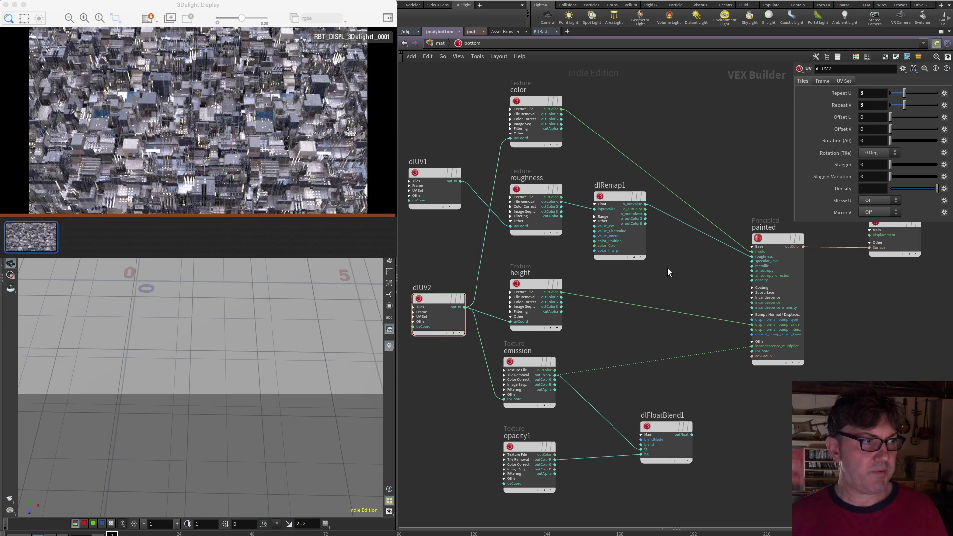
Set the displacement intensity of the bottom material's painted shader to 5
left_click(769, 237)
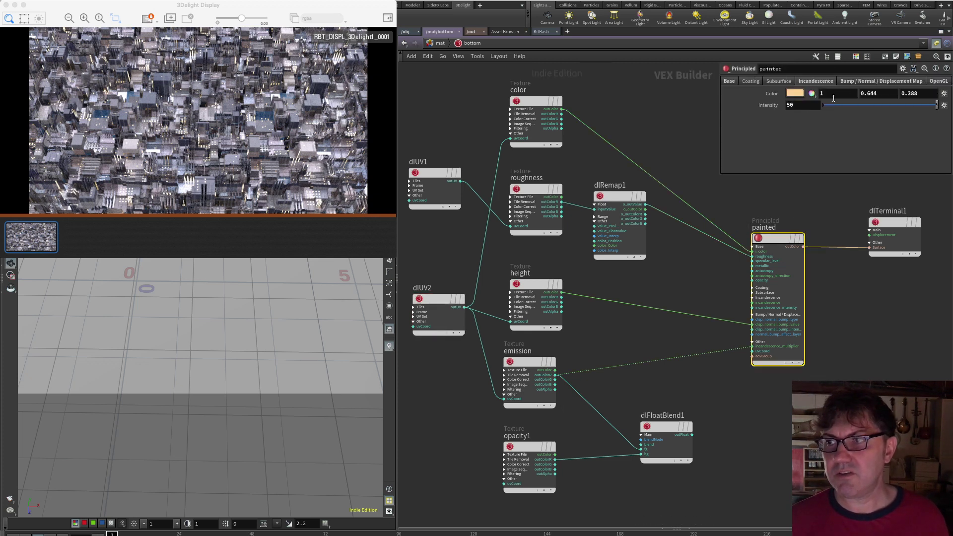
left_click(866, 82)
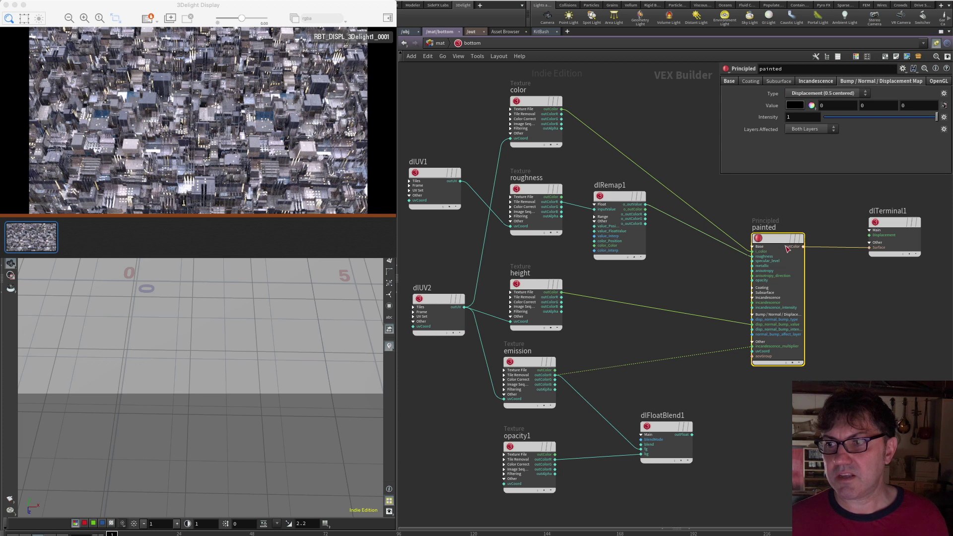
left_click_drag(779, 239, 773, 235)
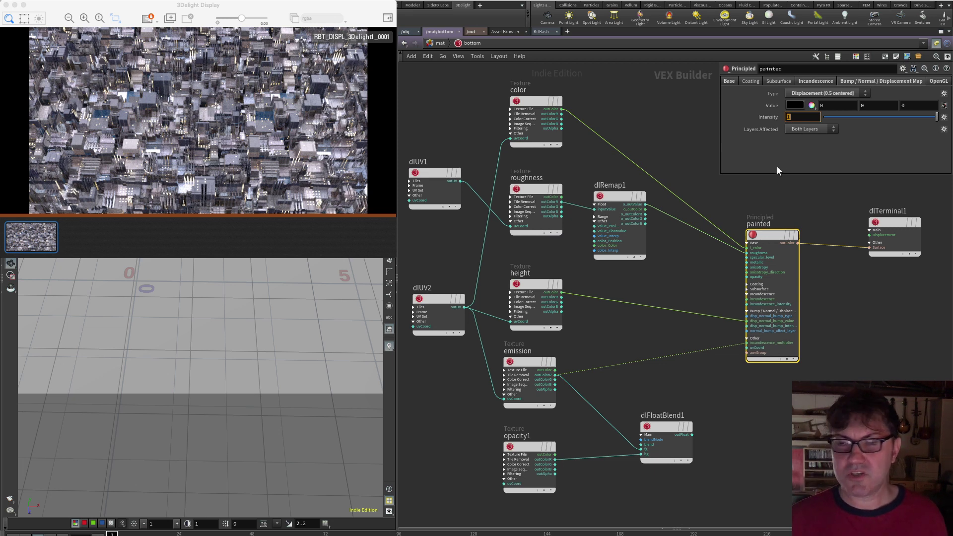
type("5")
key("Return")
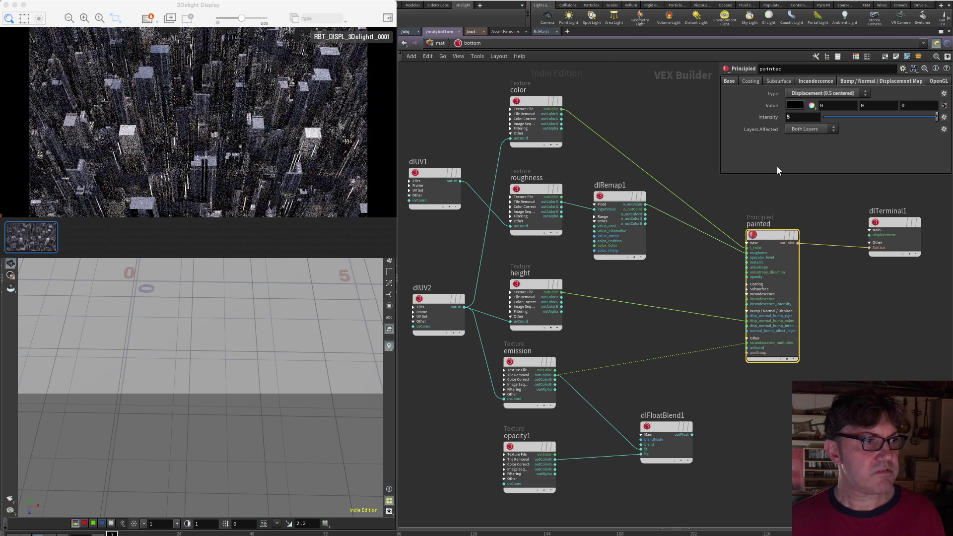
Try a displacement intensity of 3 on the painted shader for comparison, and restore it to 5
left_click(797, 118)
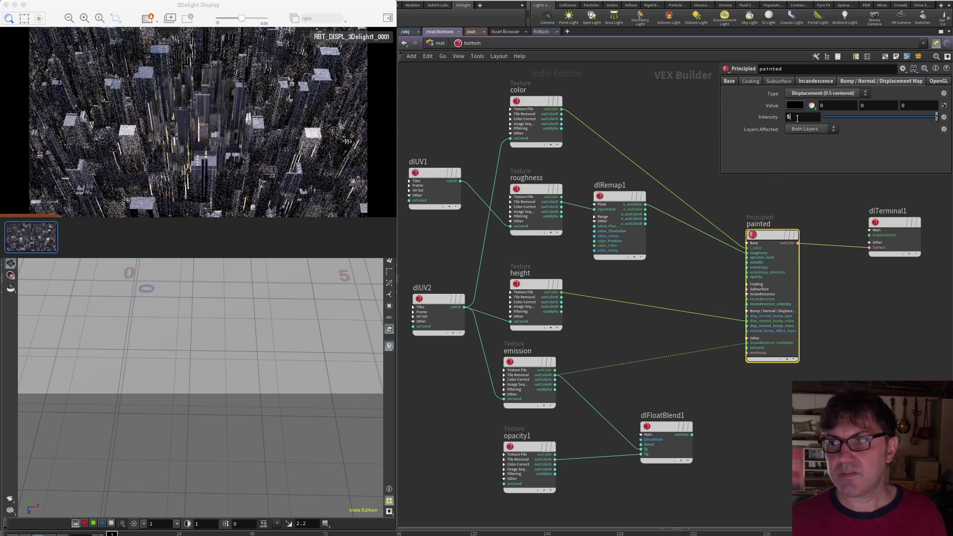
left_click_drag(797, 118, 767, 116)
type("3")
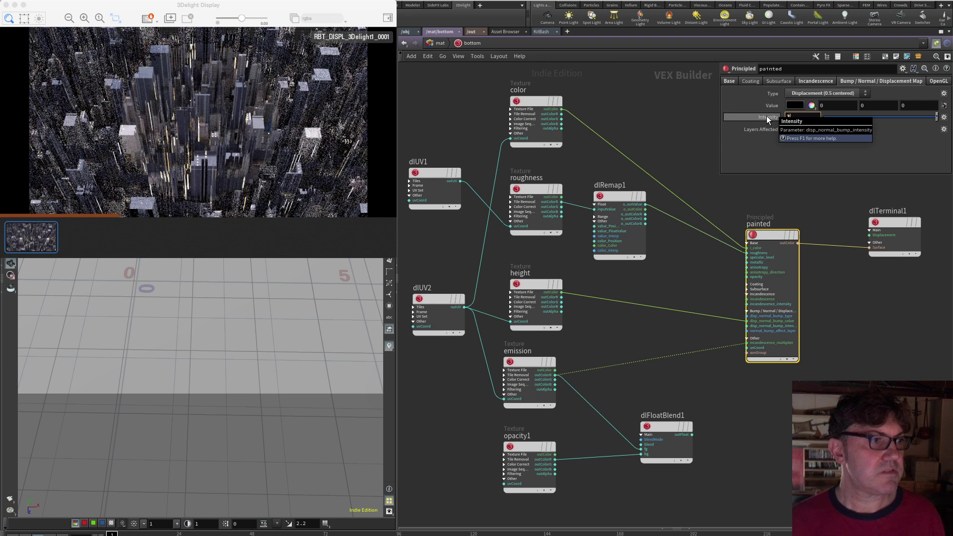
key("Return")
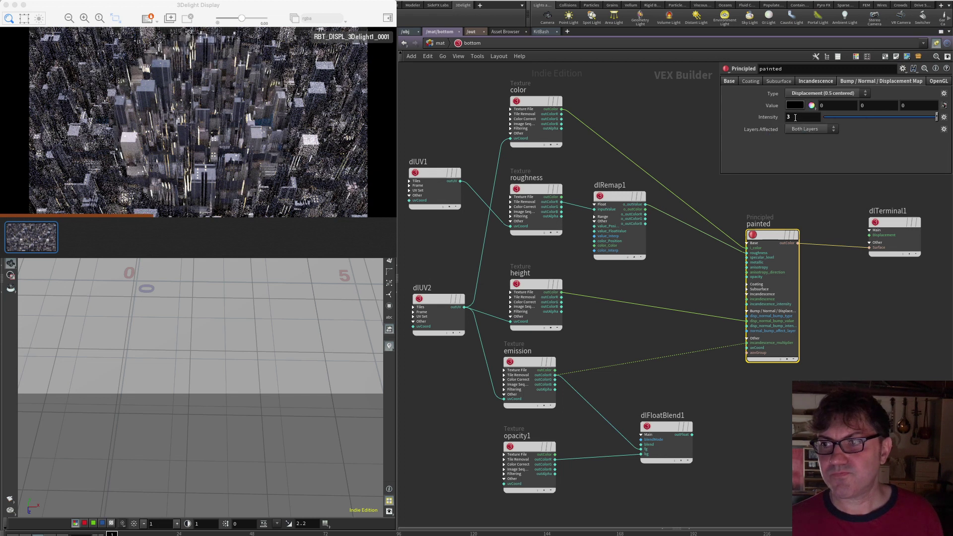
left_click_drag(796, 117, 768, 121)
type("5")
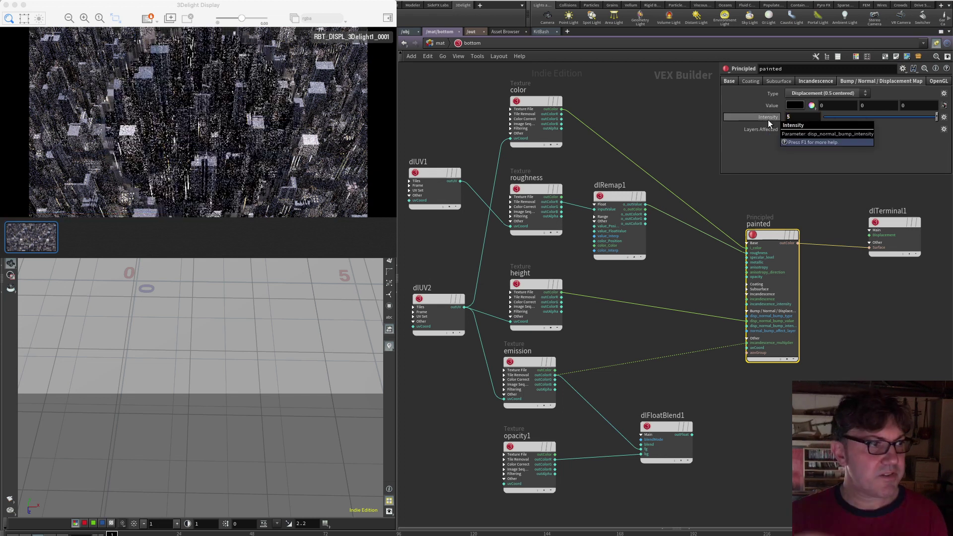
Set the size of grid1 inside the top geometry to 20 by 100
left_click(406, 31)
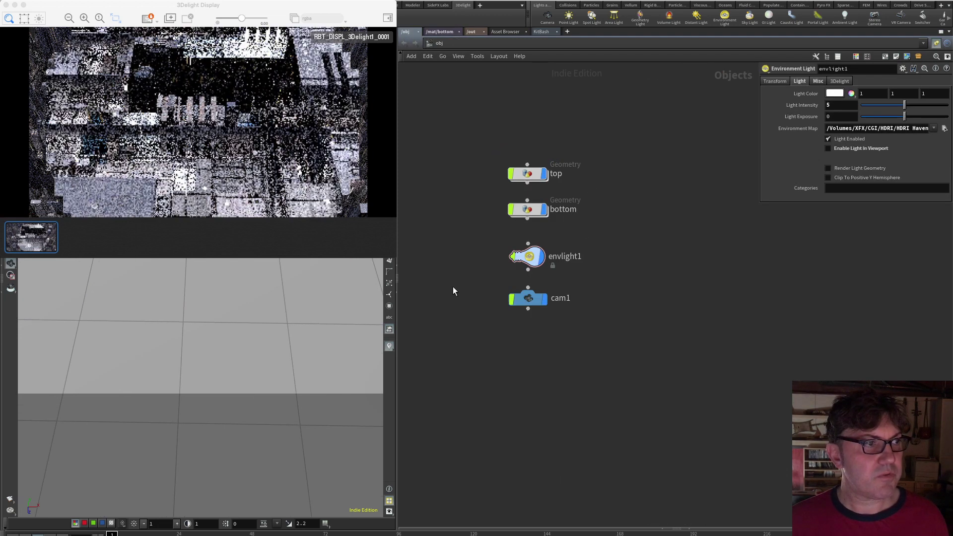
left_click_drag(210, 318, 200, 283)
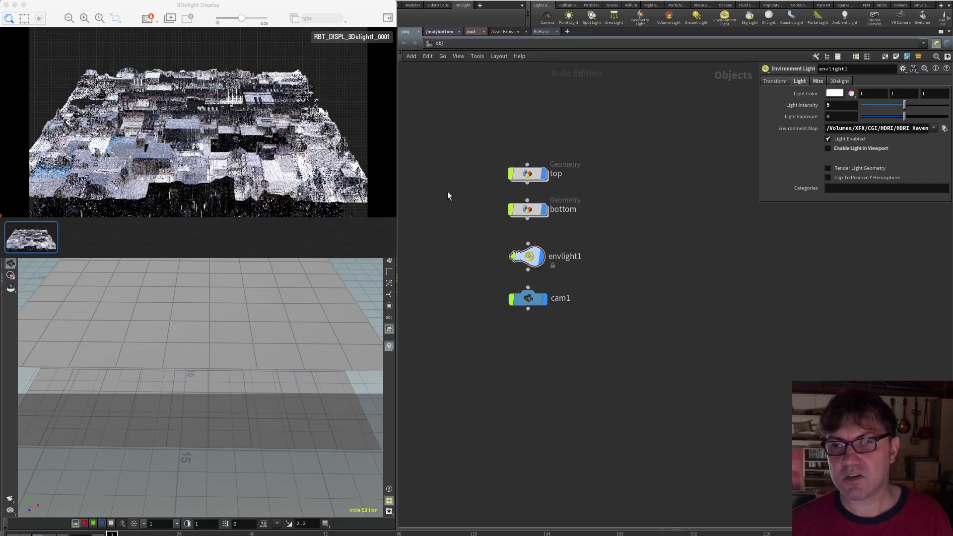
double_click(527, 173)
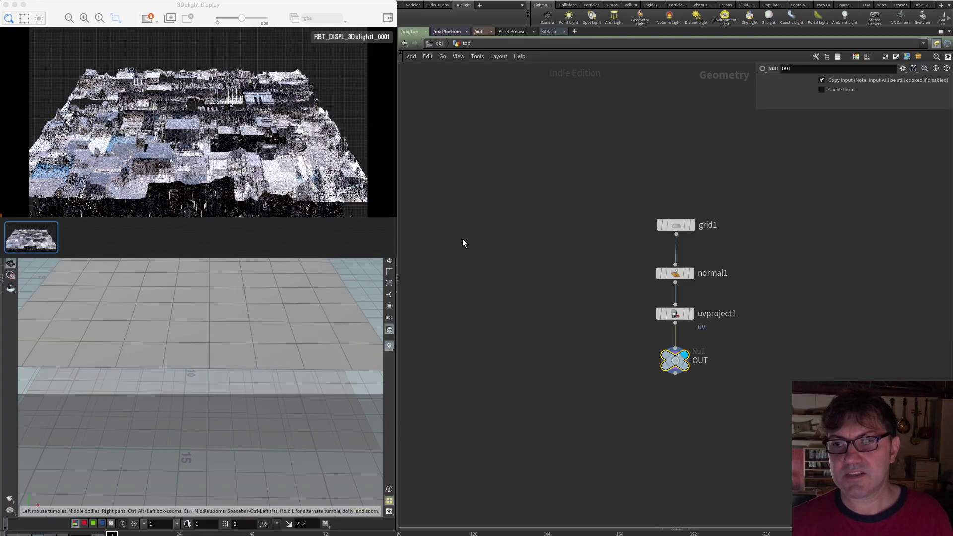
left_click(676, 227)
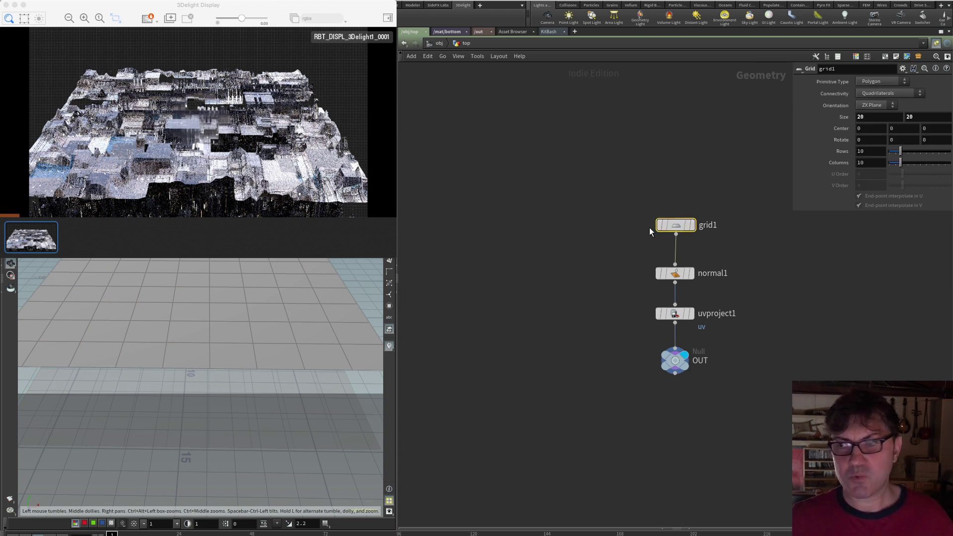
left_click(917, 115)
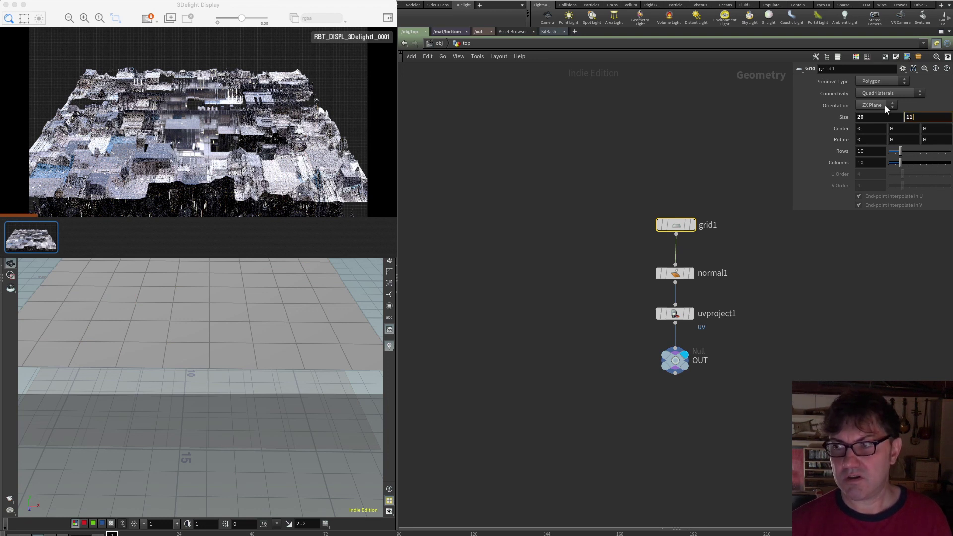
type("100")
key("Return")
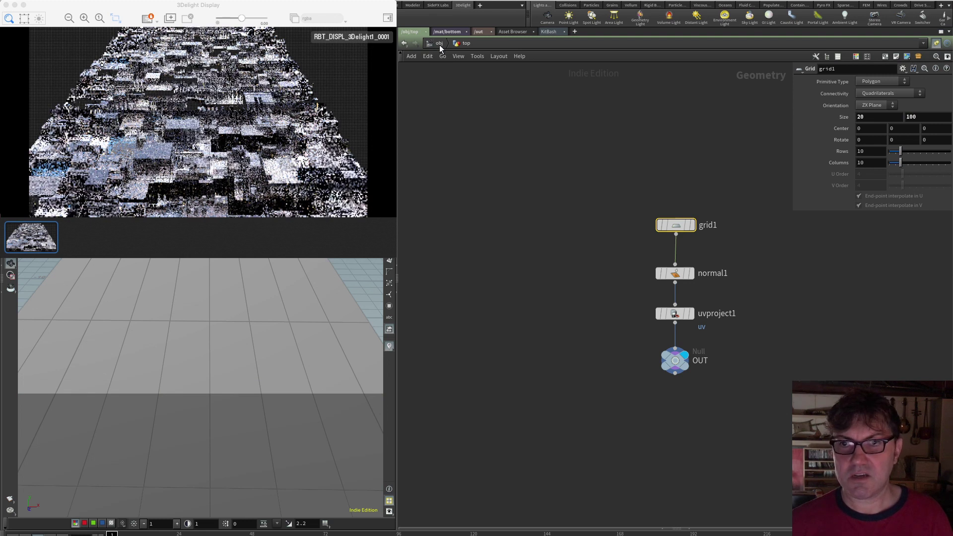
Lengthen the grid inside the bottom geometry to match the top one, and set envlight1's light intensity to 1
left_click(439, 43)
double_click(528, 209)
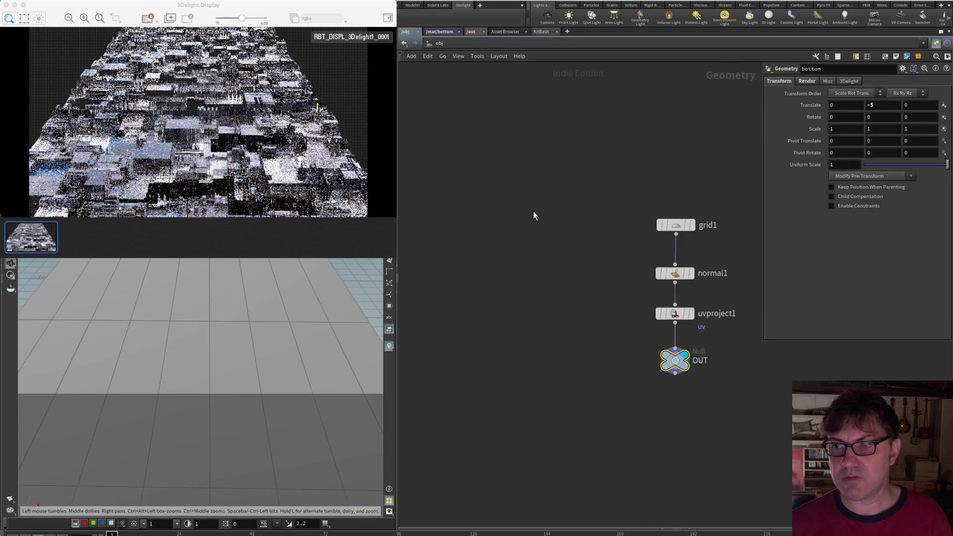
left_click(678, 224)
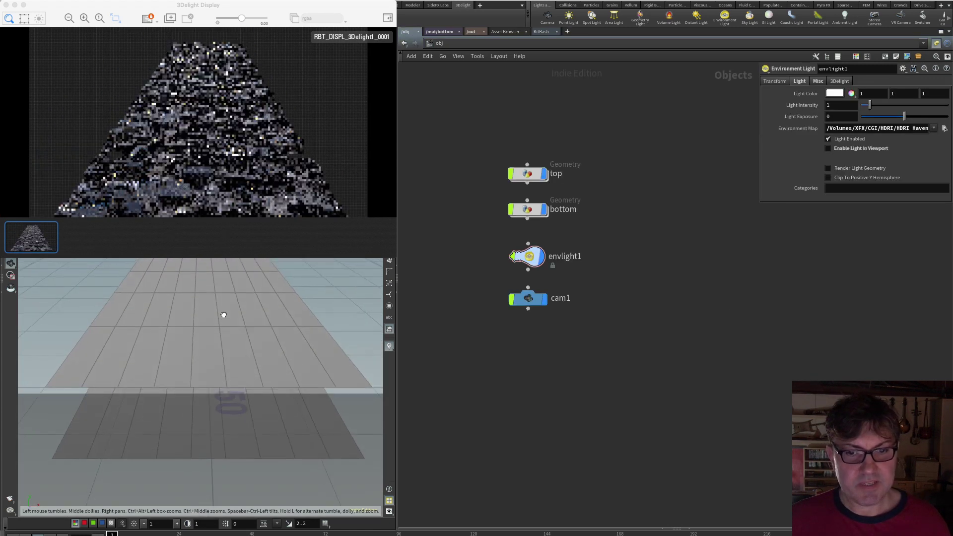
Reframe cam1 to look along the length of the grids, and enable Keep Position When Parenting on it
left_click_drag(223, 315, 215, 333)
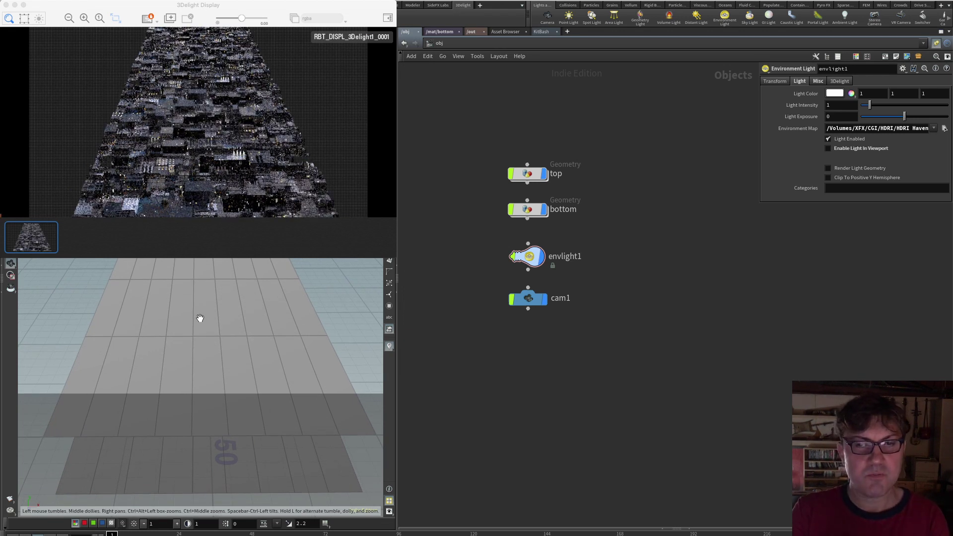
left_click_drag(200, 318, 198, 309)
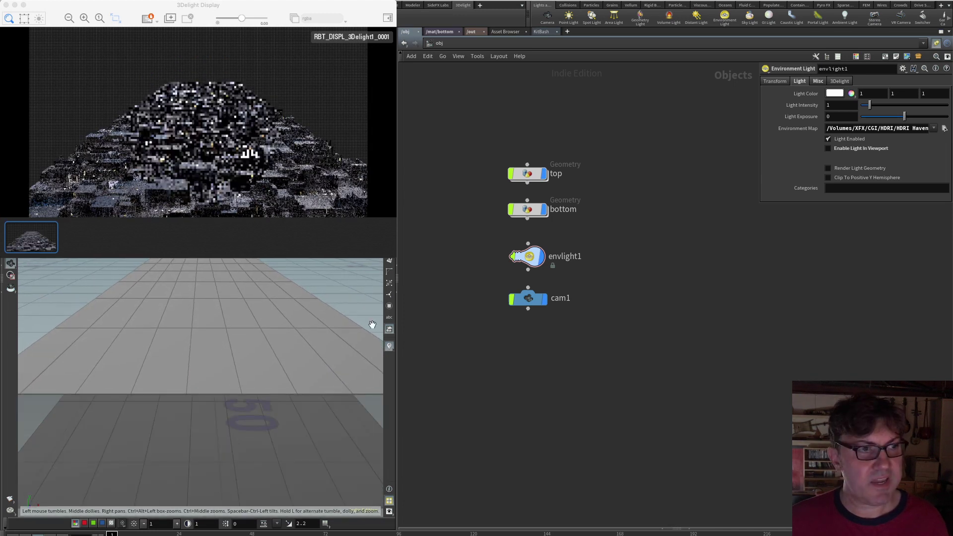
left_click_drag(530, 308, 536, 381)
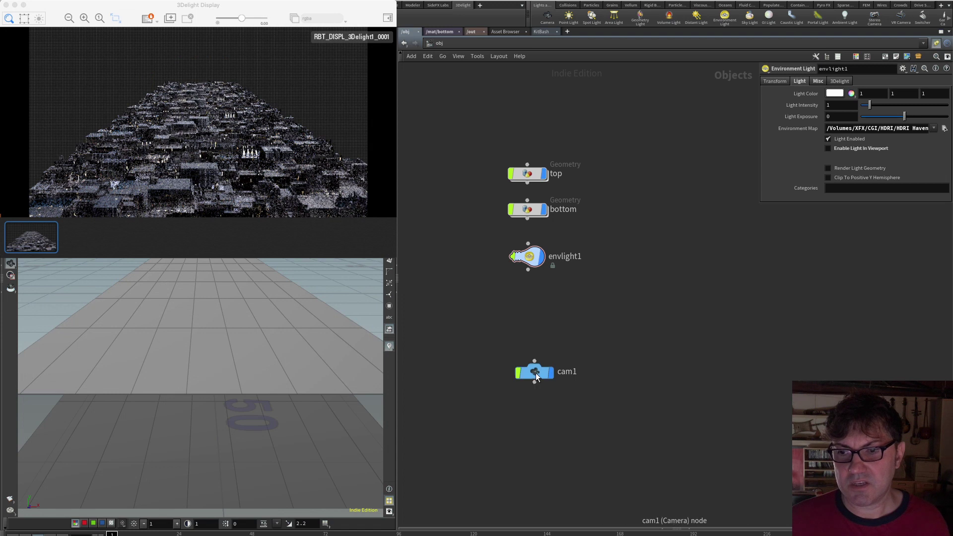
left_click(536, 373)
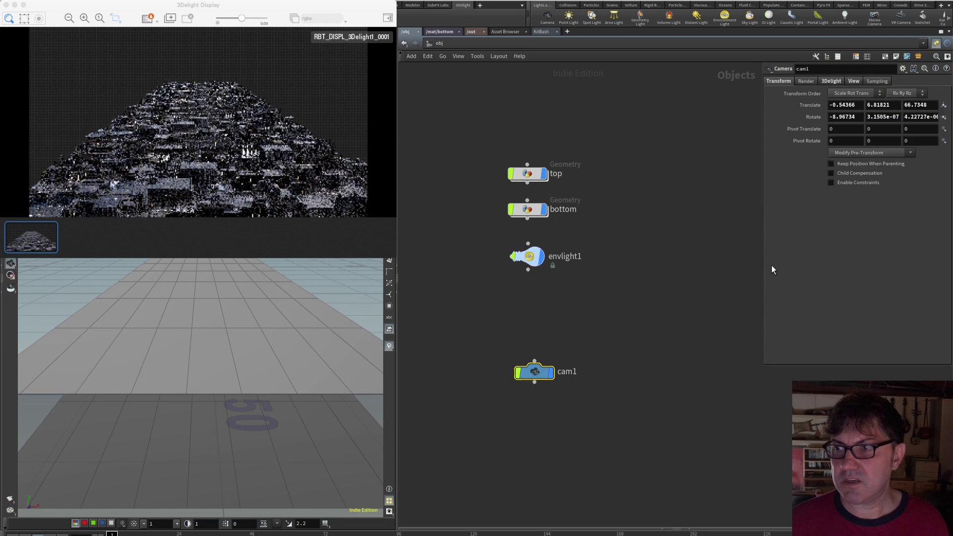
left_click(831, 163)
Add a null object above cam1 in the network and parent the camera to it
key("Tab")
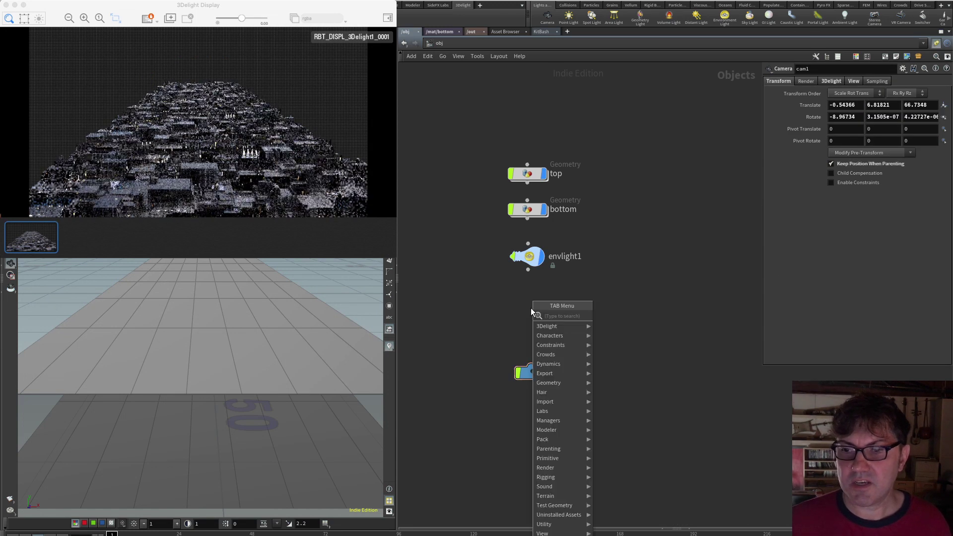
type("null")
key("Return")
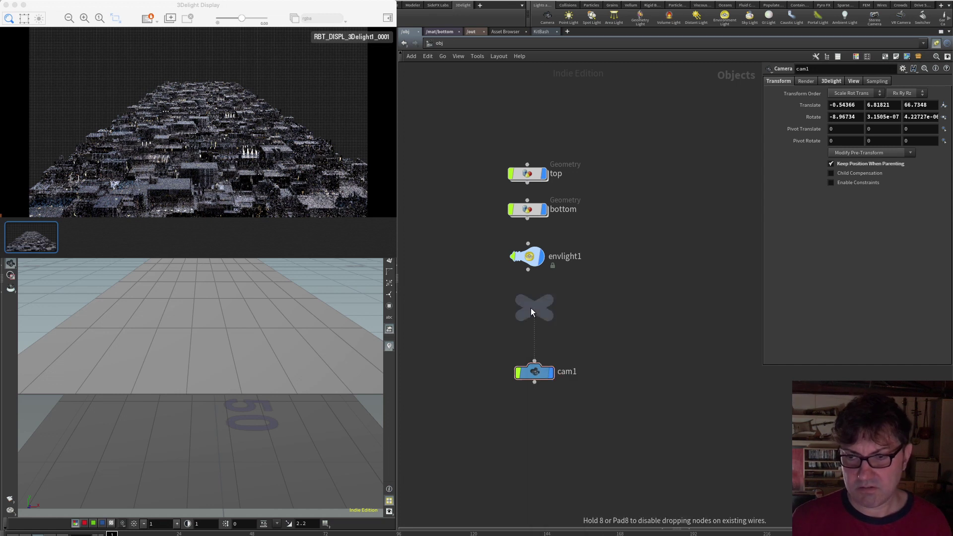
left_click(531, 312)
left_click_drag(535, 320, 534, 361)
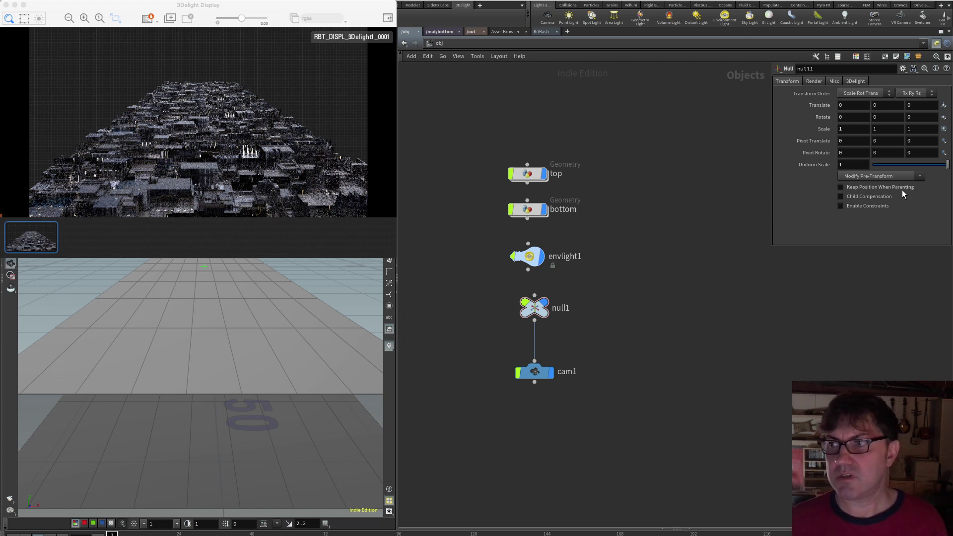
Test null1's effect on the camera with a Translate Z of 1, and reset it to 0
type("1")
key("Return")
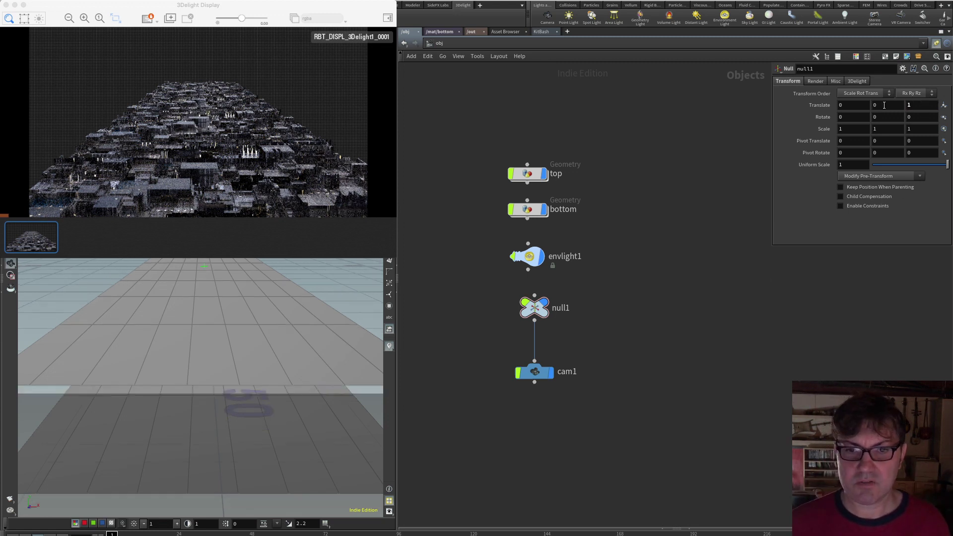
type("0")
key("Return")
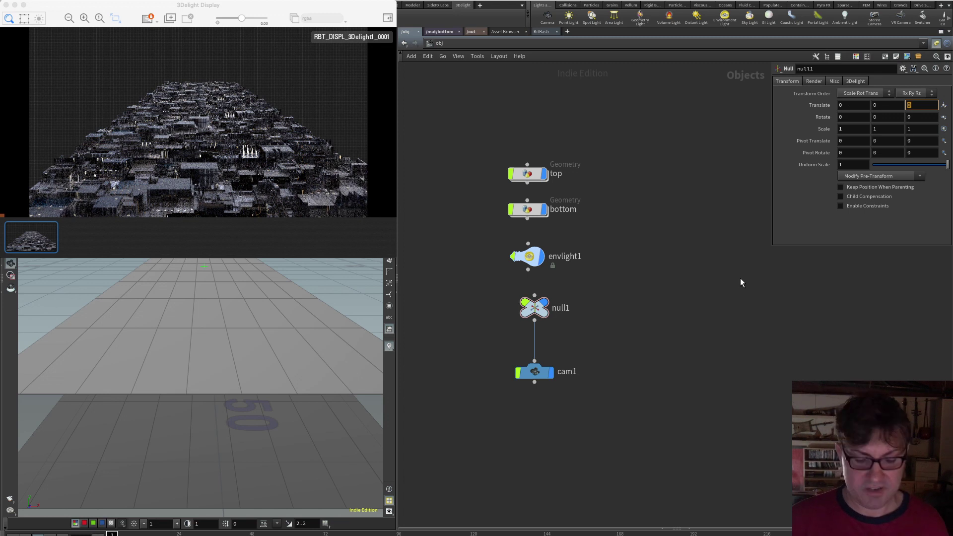
Drive null1's Translate Z with the expression $F, and check the camera motion along the timeline from the first frame
type("$F")
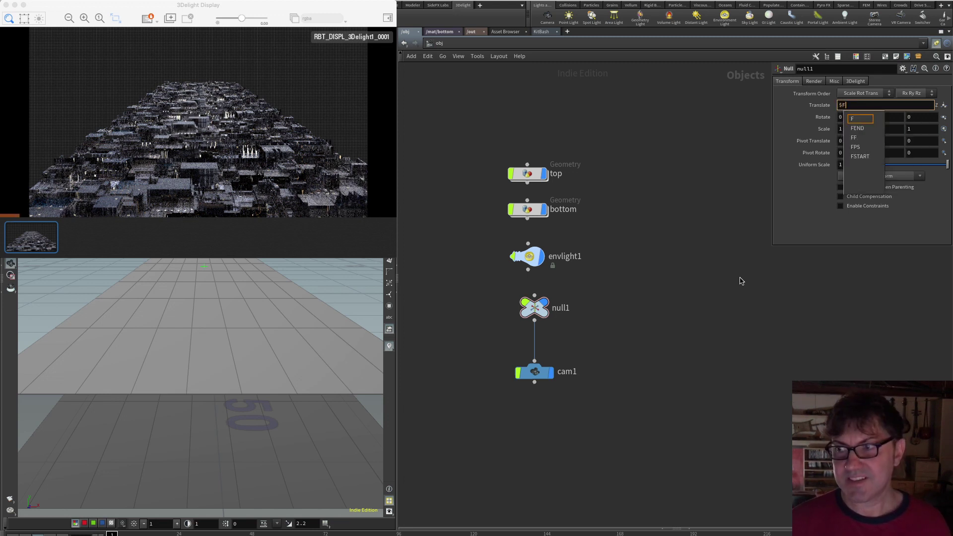
key("Return")
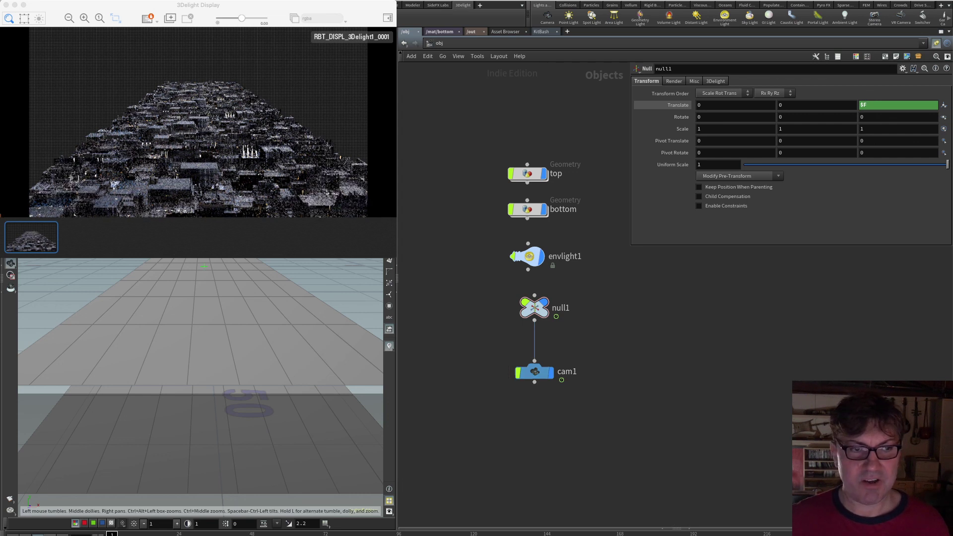
key("Up")
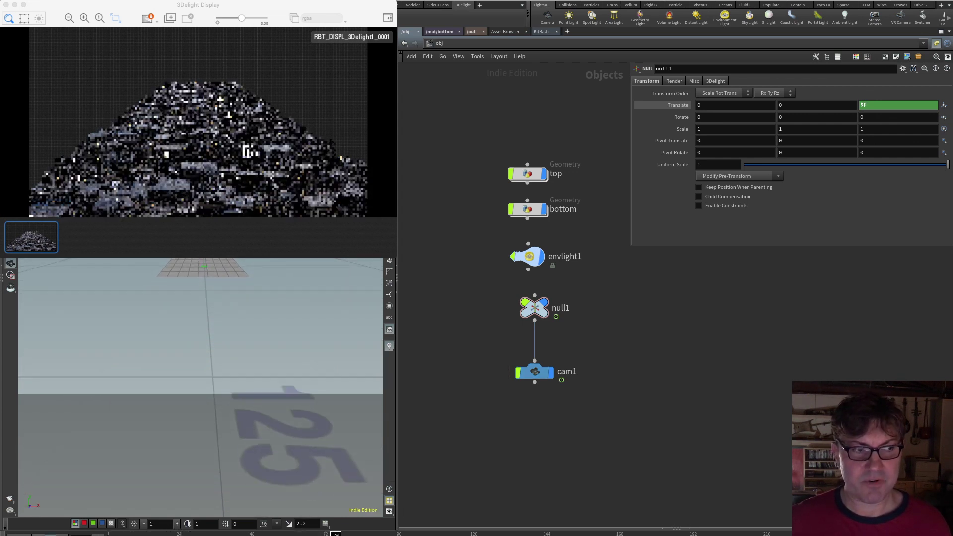
key("ctrl+Up")
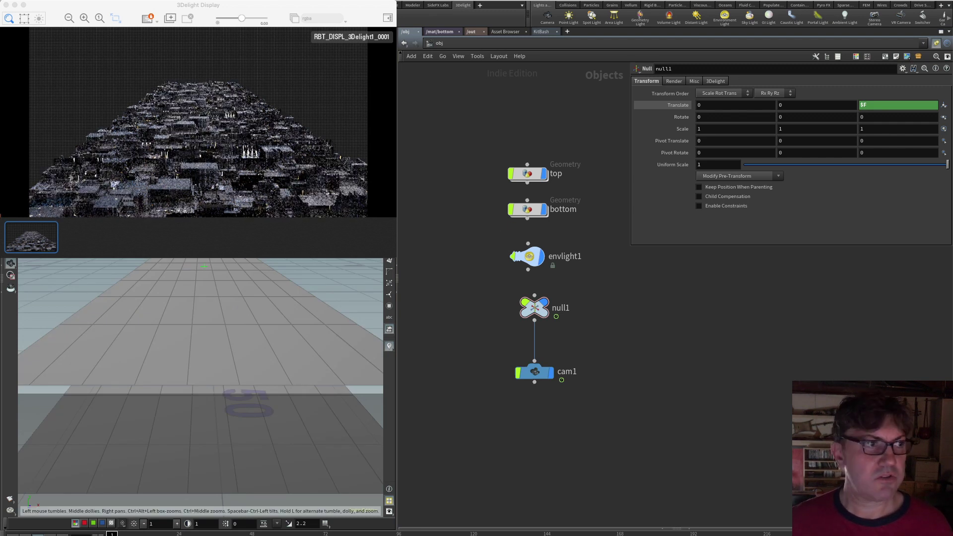
left_click_drag(198, 5, 199, 0)
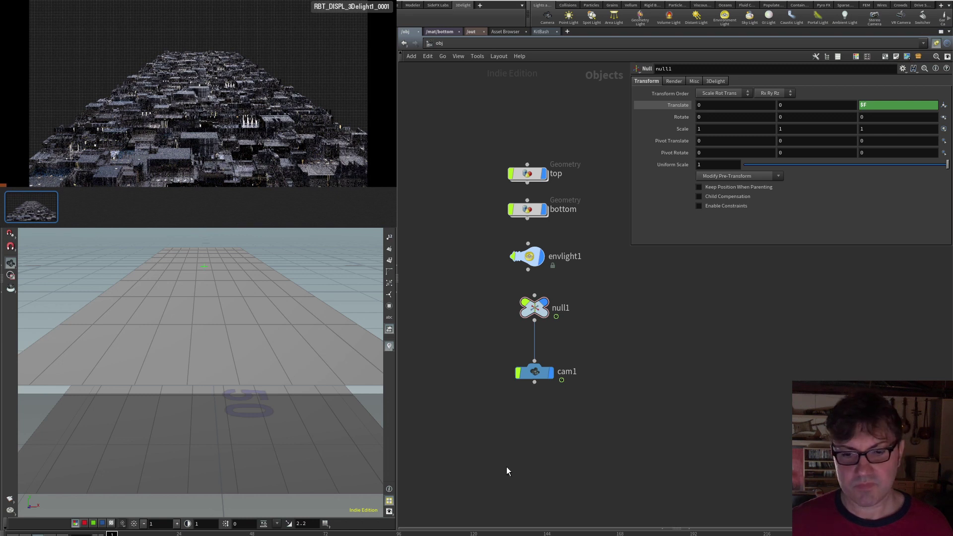
left_click_drag(111, 534, 281, 535)
key("ctrl+Up")
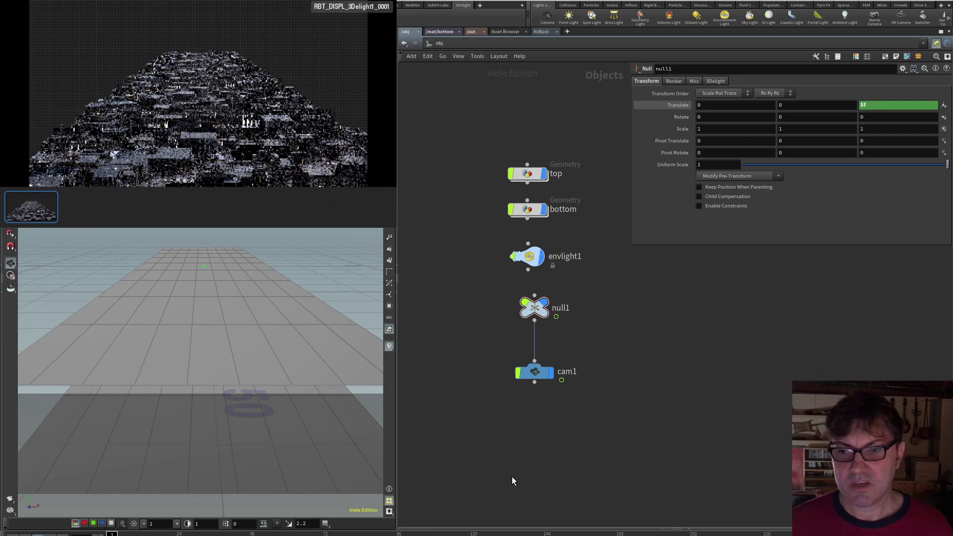
Reverse the camera's travel by changing null1's Translate Z expression to $F * -1, and play it back from the first frame
left_click(886, 104)
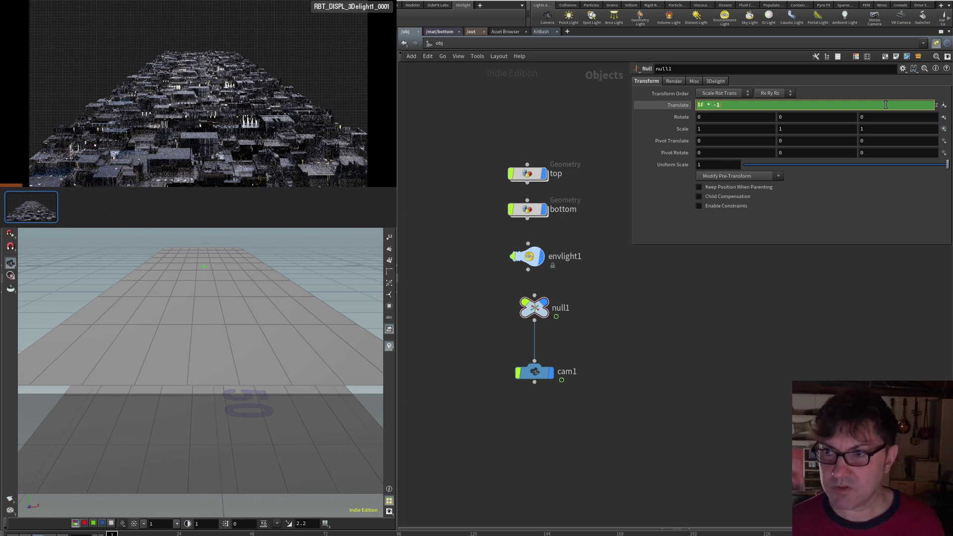
key("Return")
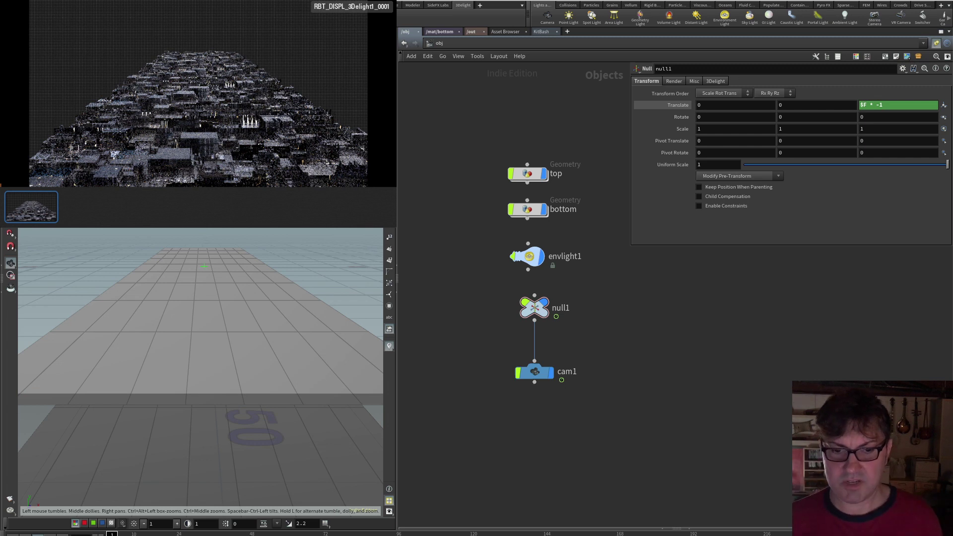
key("Up")
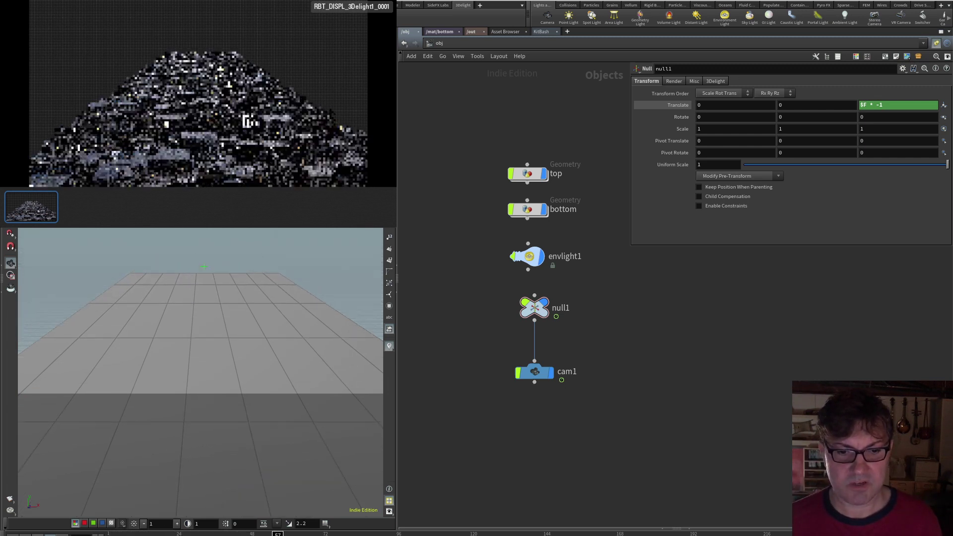
key("ctrl+Up")
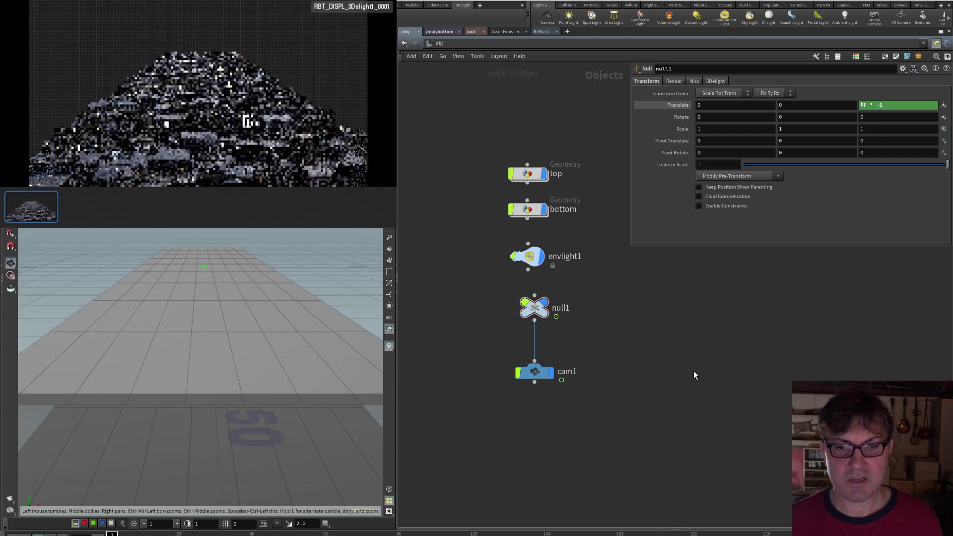
Set 3Delight1's interactive preview overrides in the output network to Half resolution and 4% sampling
left_click(475, 33)
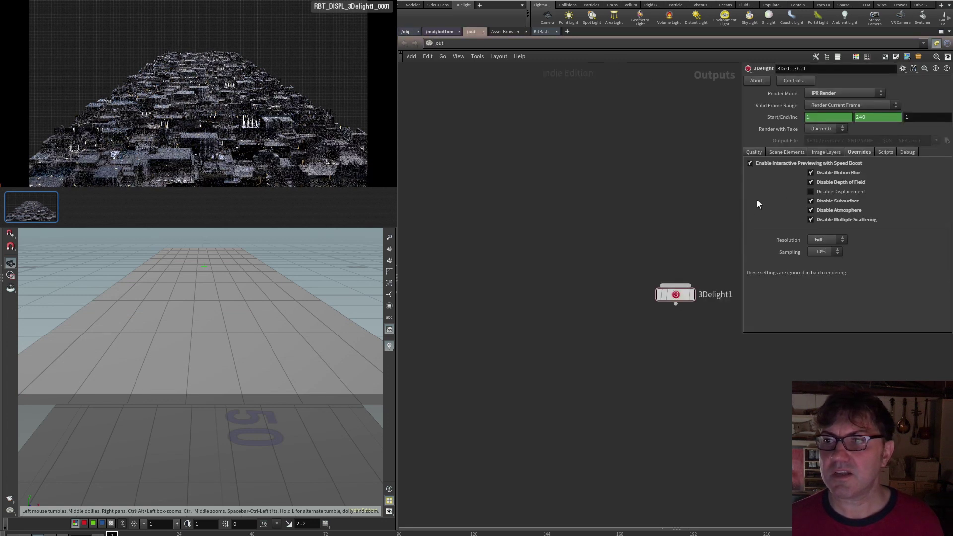
left_click_drag(676, 287, 515, 213)
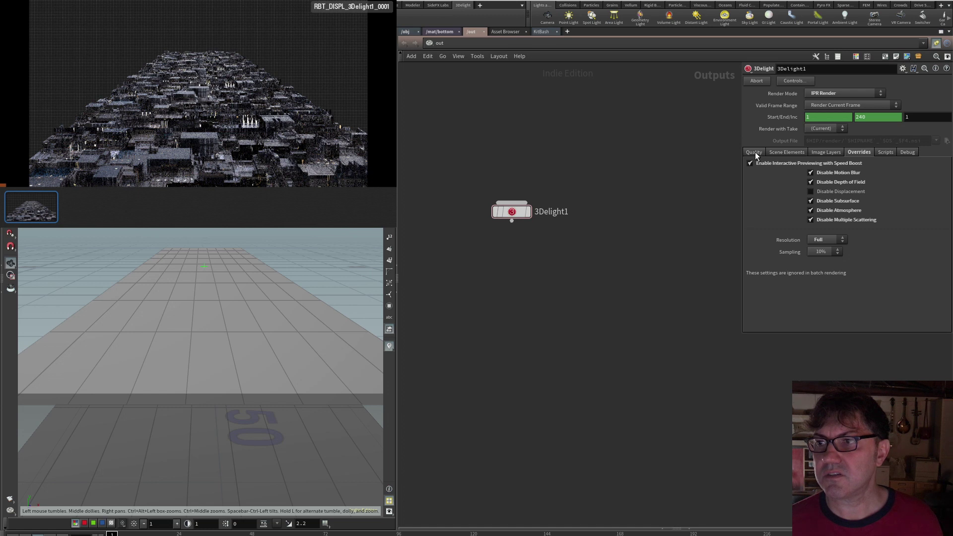
left_click(831, 253)
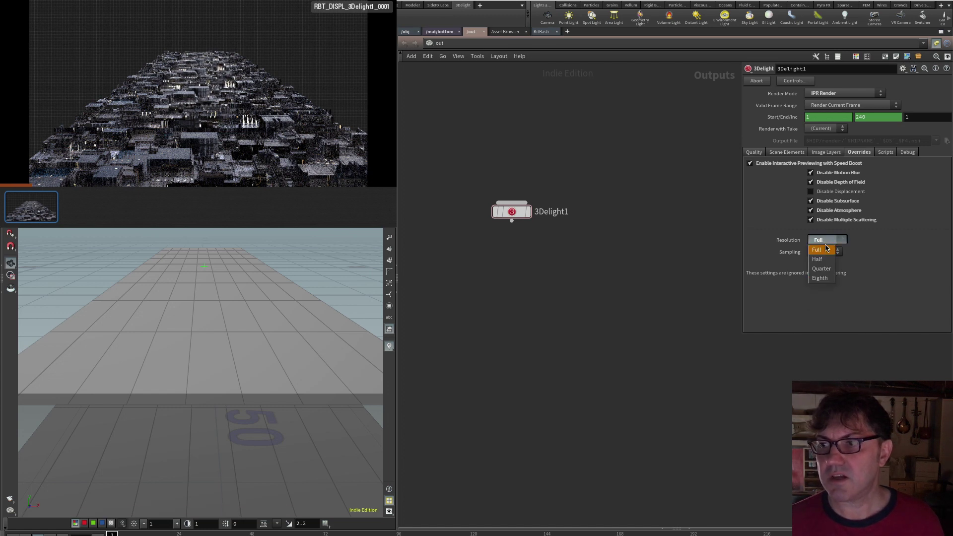
left_click(760, 81)
left_click(760, 82)
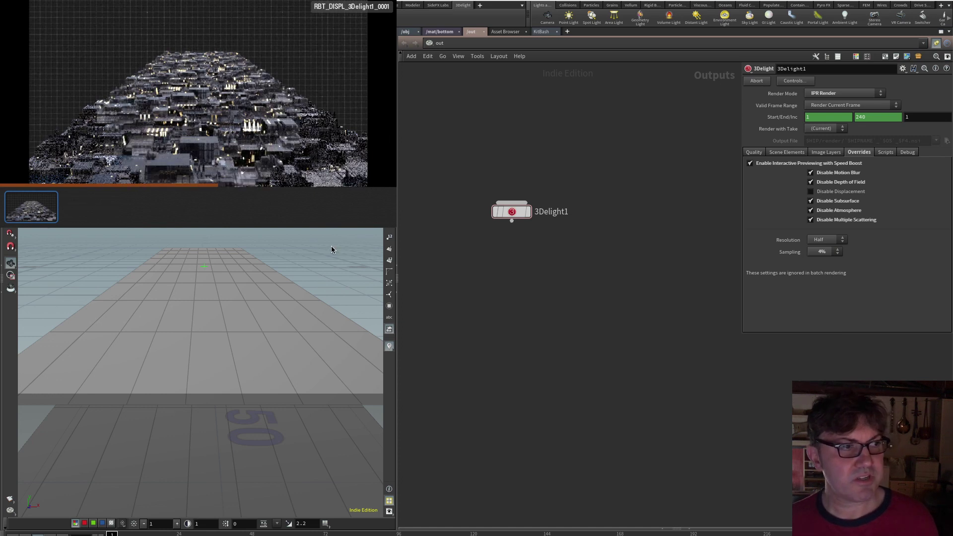
Return to the object network and check the camera's forward motion along the timeline, ending back at the first frame
left_click(405, 32)
left_click_drag(112, 534, 155, 534)
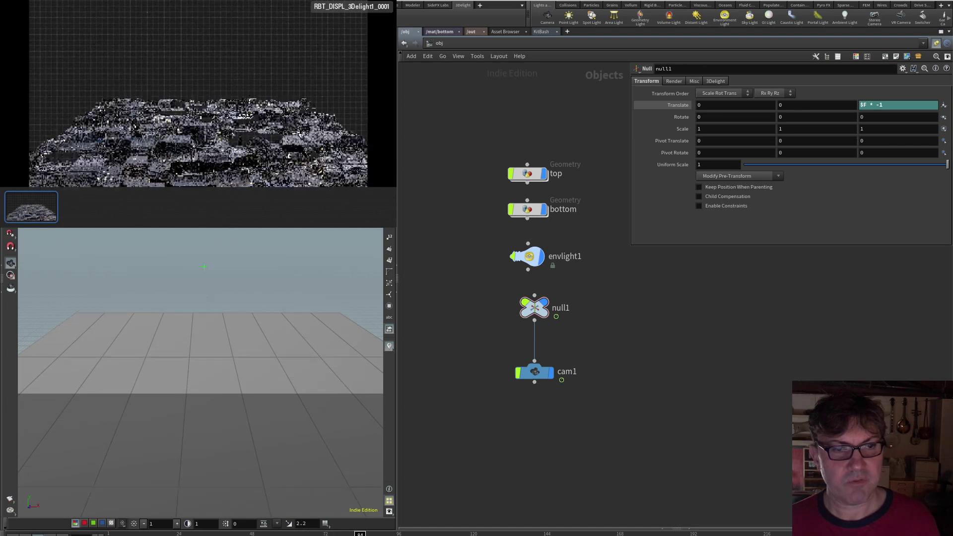
key("ctrl+Up")
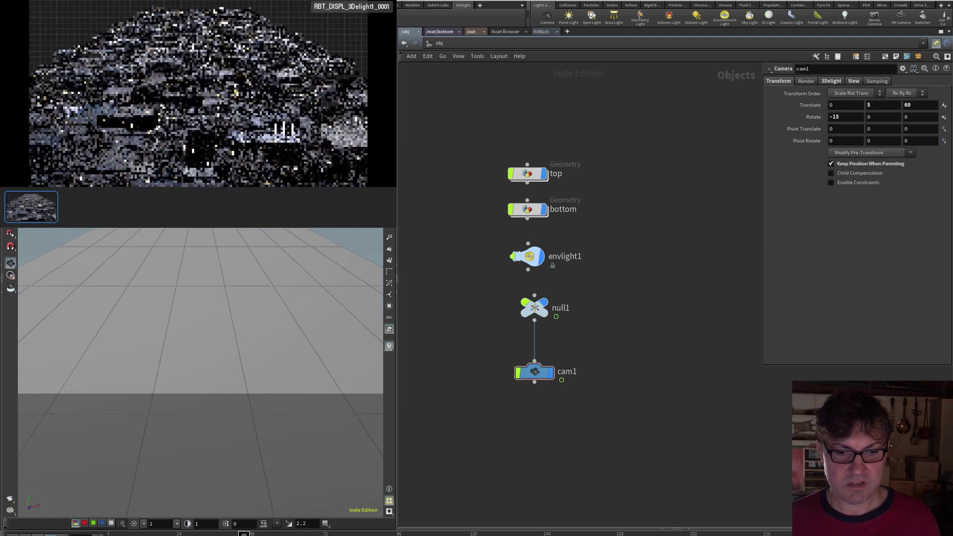
Slow the camera's travel by changing null1's Translate Z expression to $F * -.2, and check the motion from the first frame
left_click(534, 307)
left_click(893, 107)
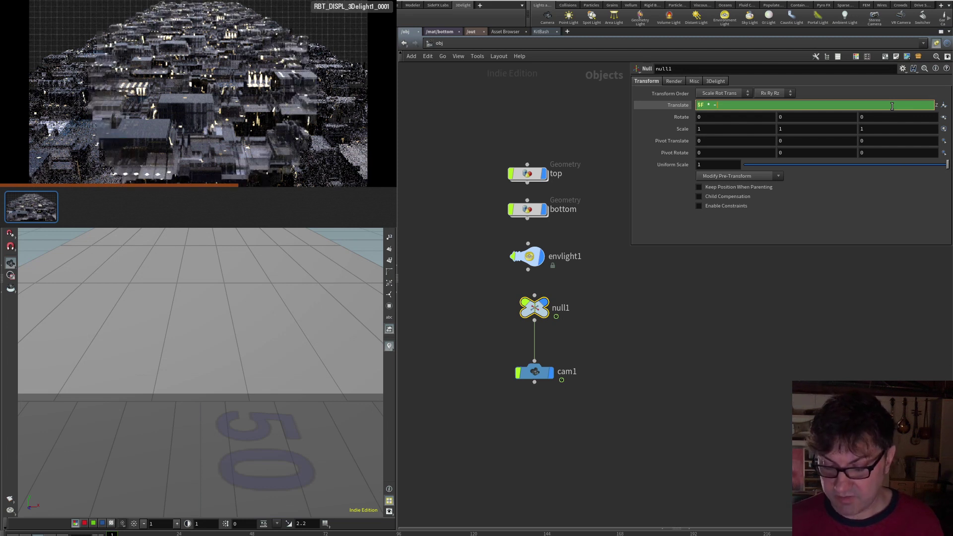
type(".2")
key("Return")
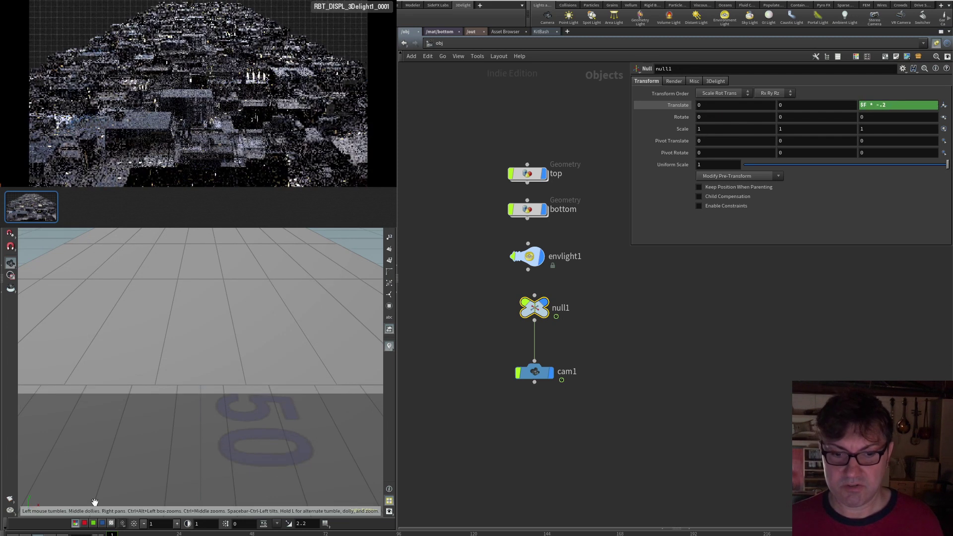
key("Up")
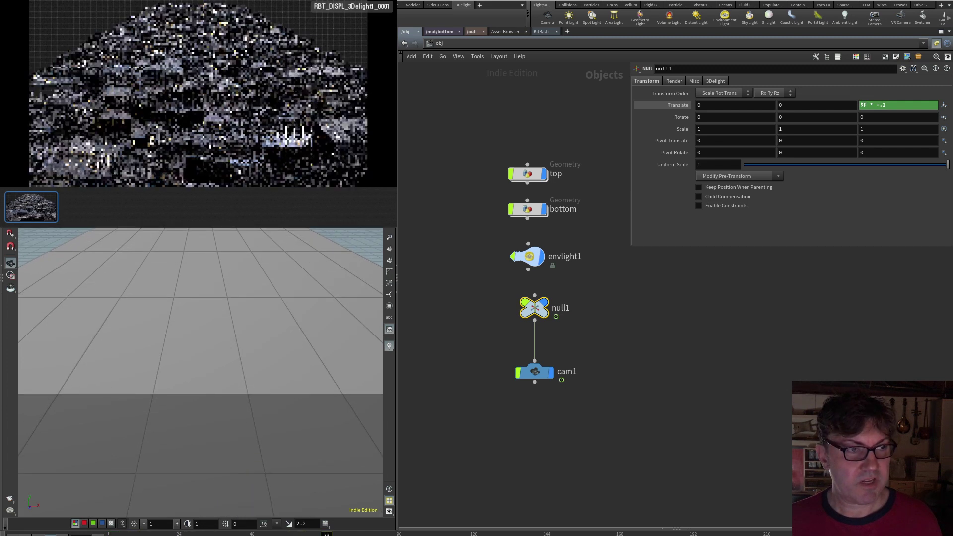
left_click(37, 535)
left_click(12, 535)
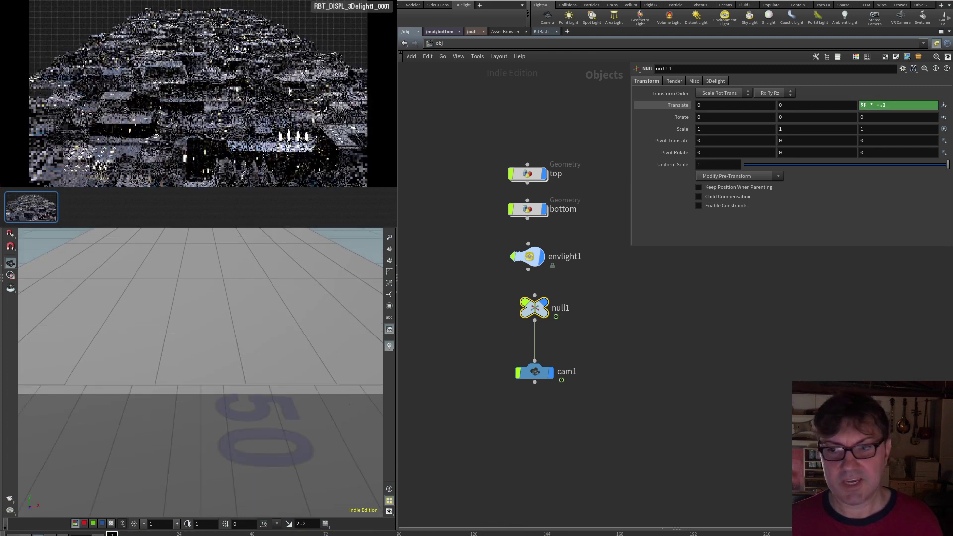
left_click(438, 339)
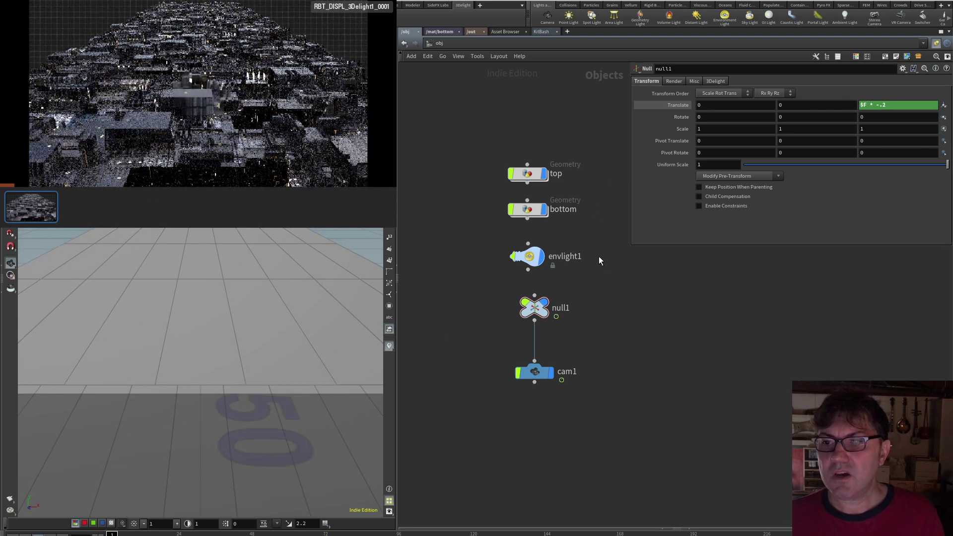
Apply a Motion FX Noise effect to cam1's Rotate Z, and enlarge the noise settings window to see all parameters
left_click(533, 375)
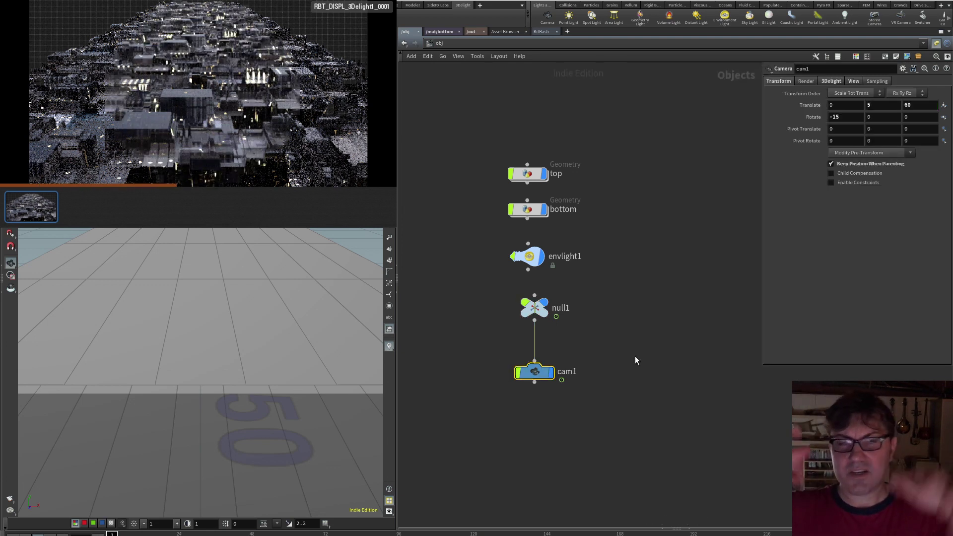
left_click(910, 116)
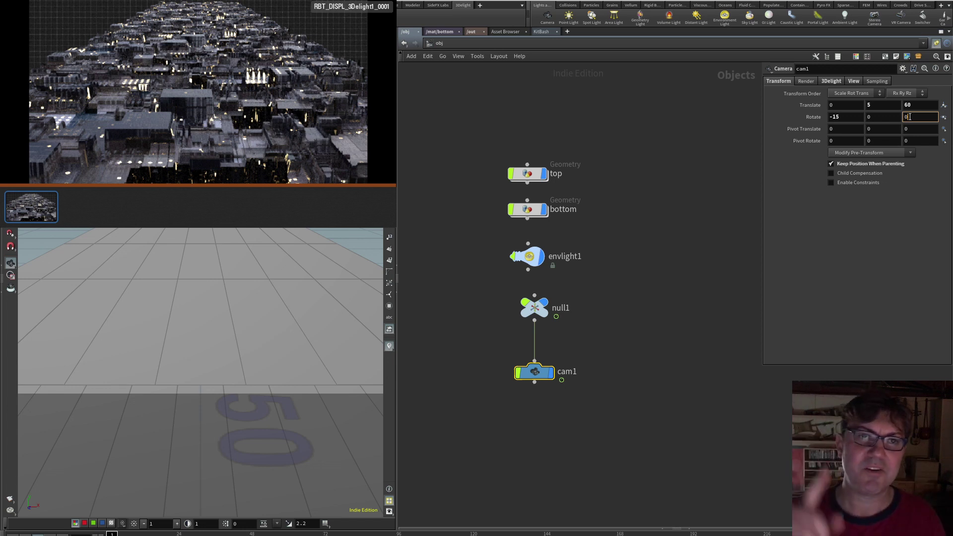
right_click(910, 117)
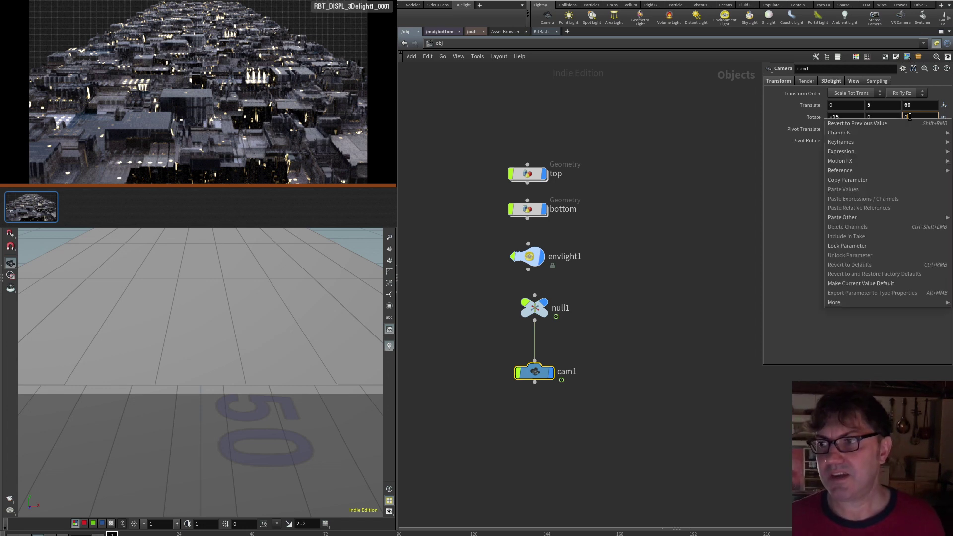
mouse_move(848, 160)
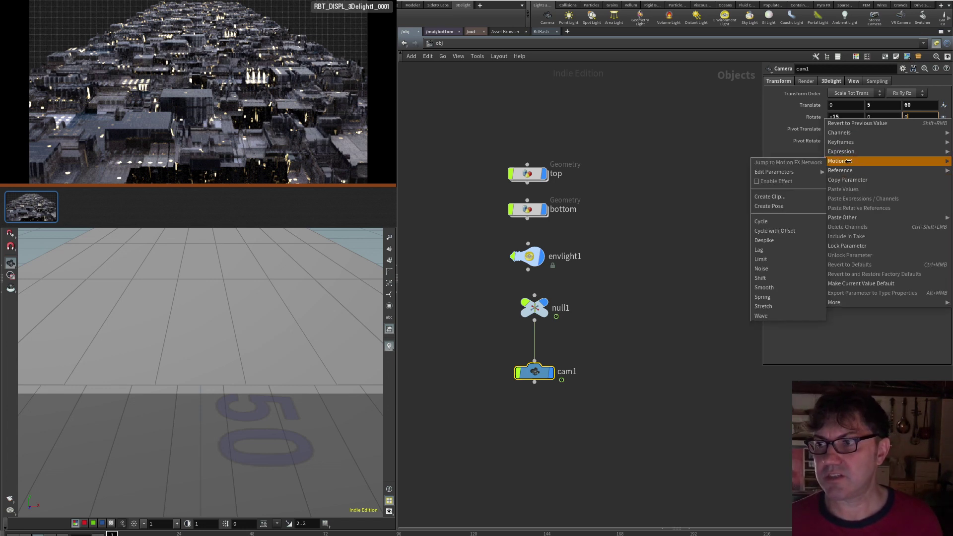
left_click(761, 269)
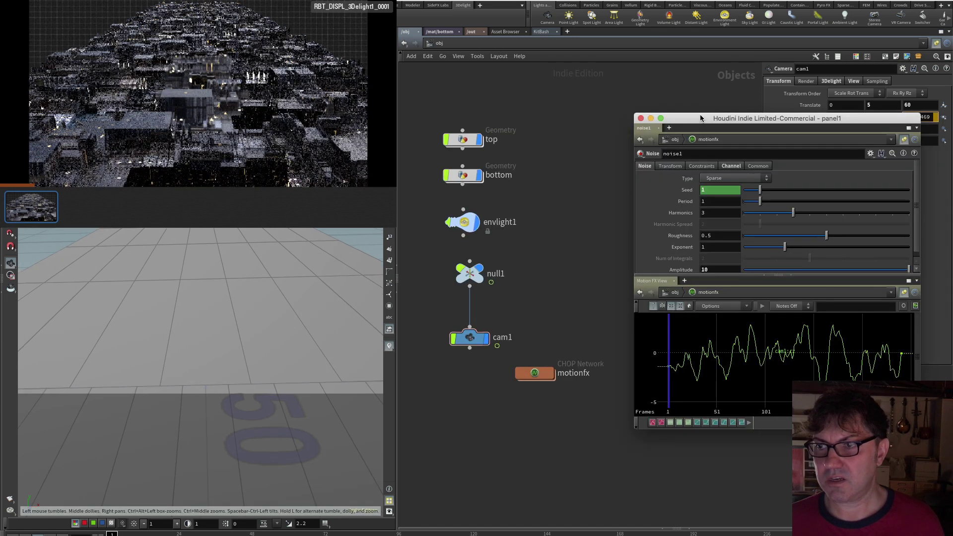
left_click_drag(840, 382, 905, 469)
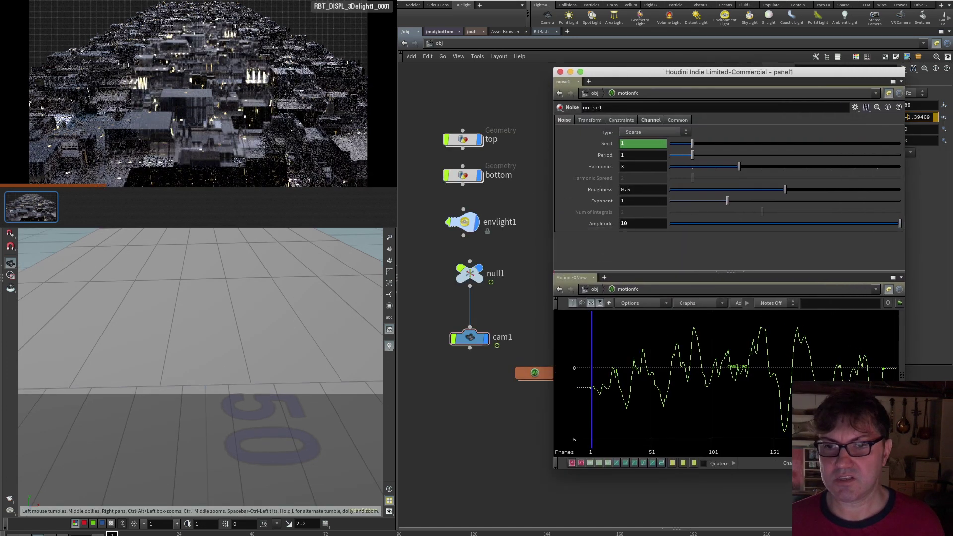
Play the animation and set the camera noise to an amplitude of 5 and a roughness of .2
left_click(38, 535)
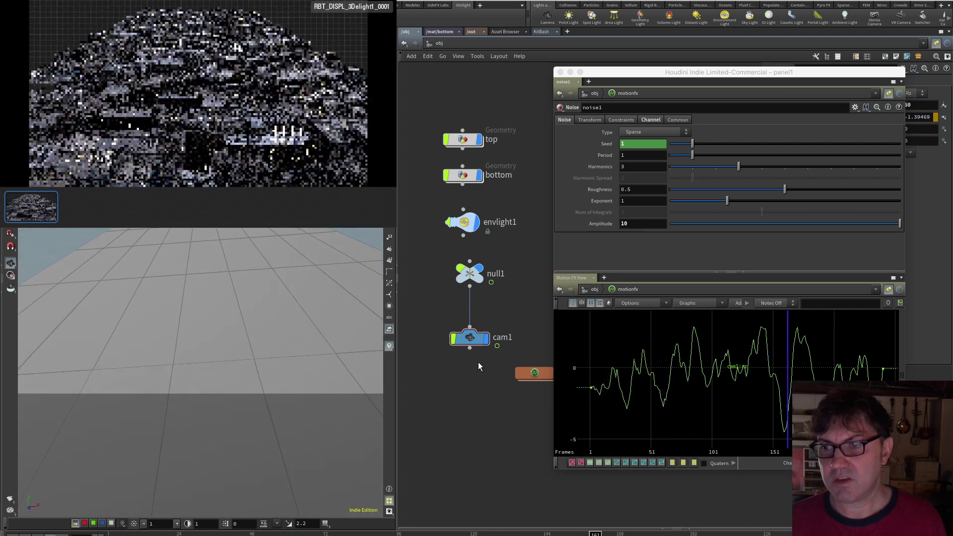
left_click(634, 224)
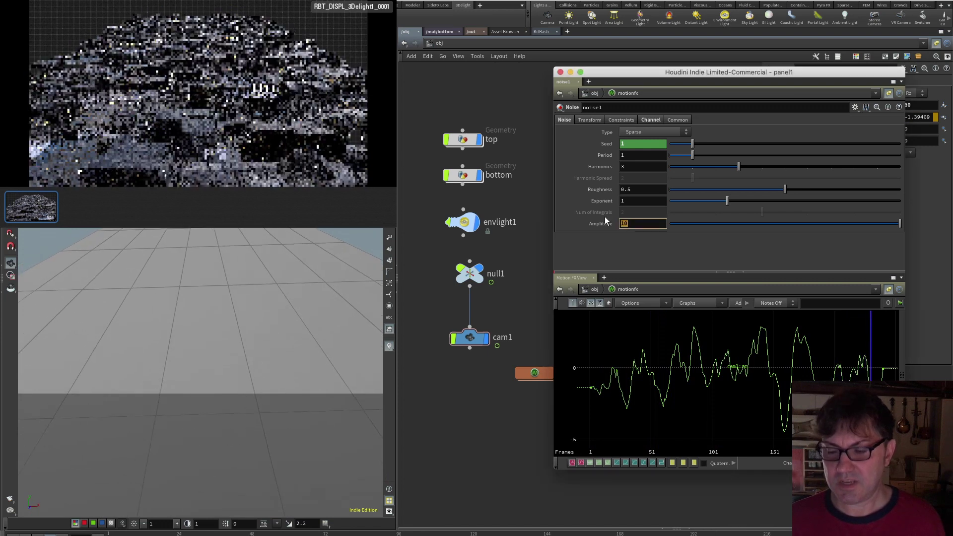
type("5")
key("Return")
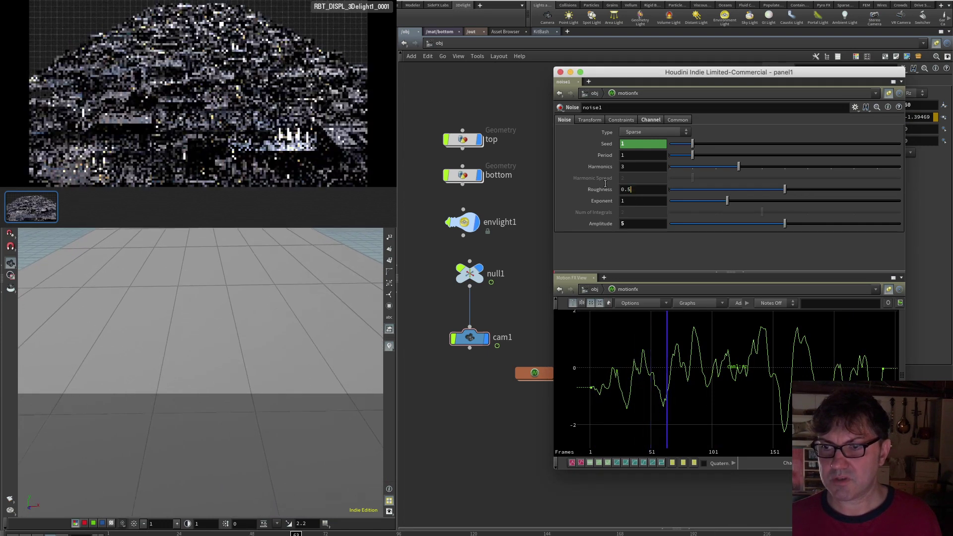
key("BackSpace")
key("BackSpace")
key("BackSpace")
type(".2")
key("Return")
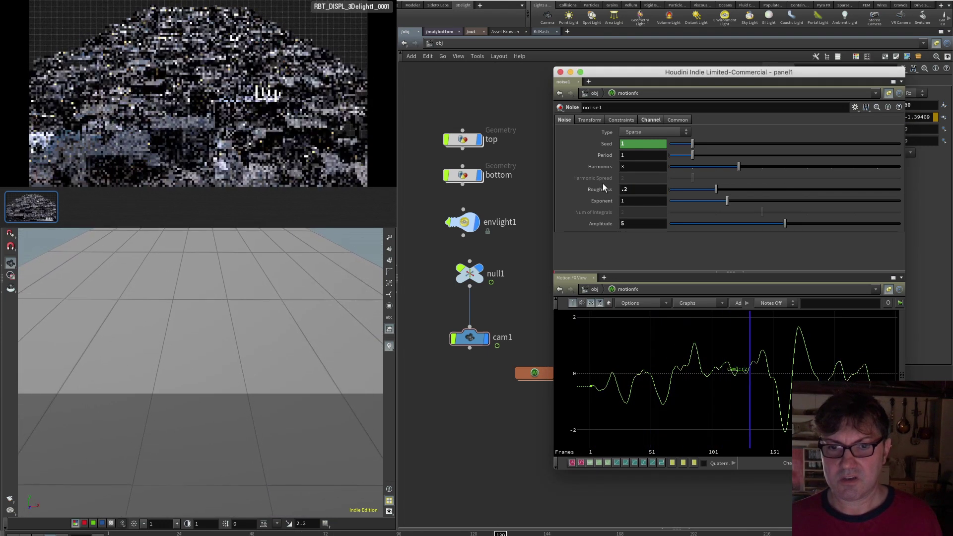
Raise the camera noise amplitude to 15 and return to the object network
left_click_drag(628, 224, 610, 222)
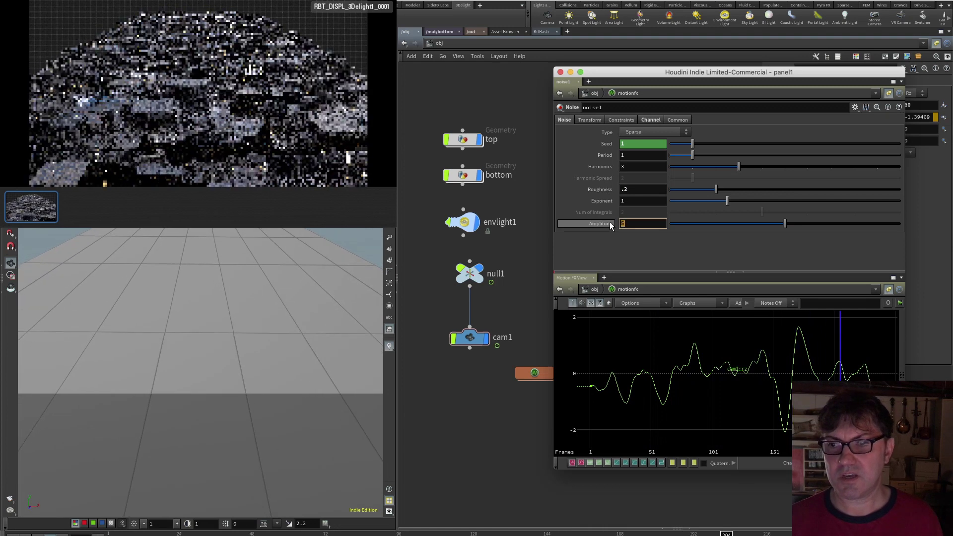
type("15")
key("Return")
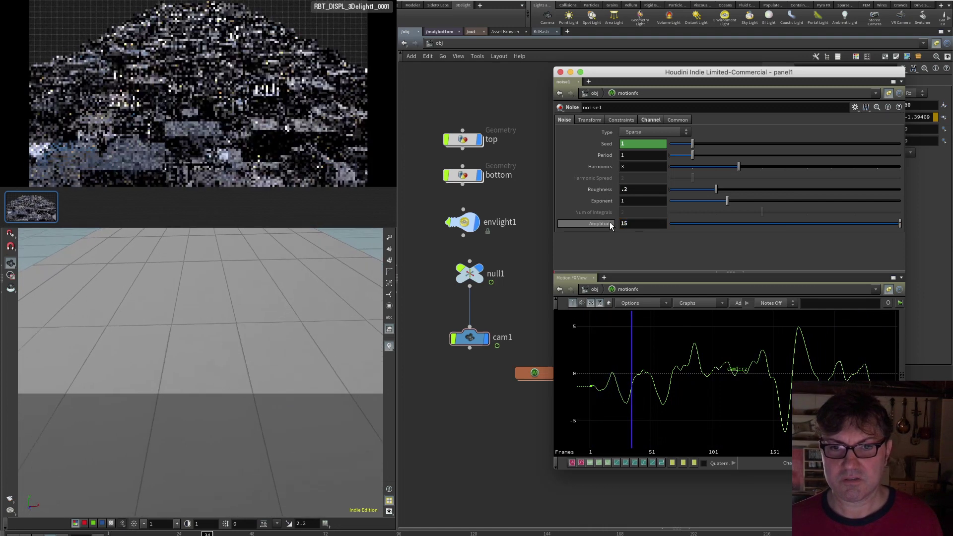
left_click(471, 430)
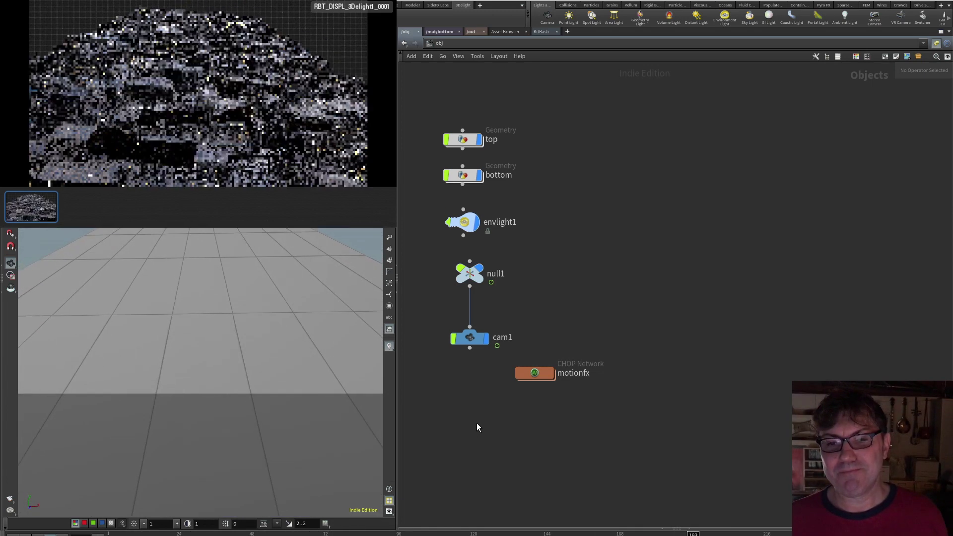
Add an atmosphere object to the network below cam1
key("Tab")
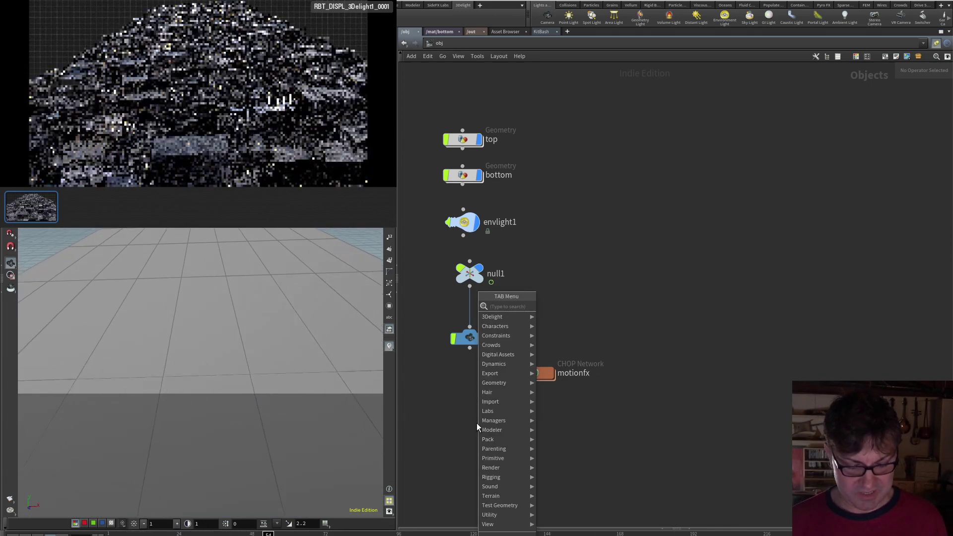
type("at")
key("Return")
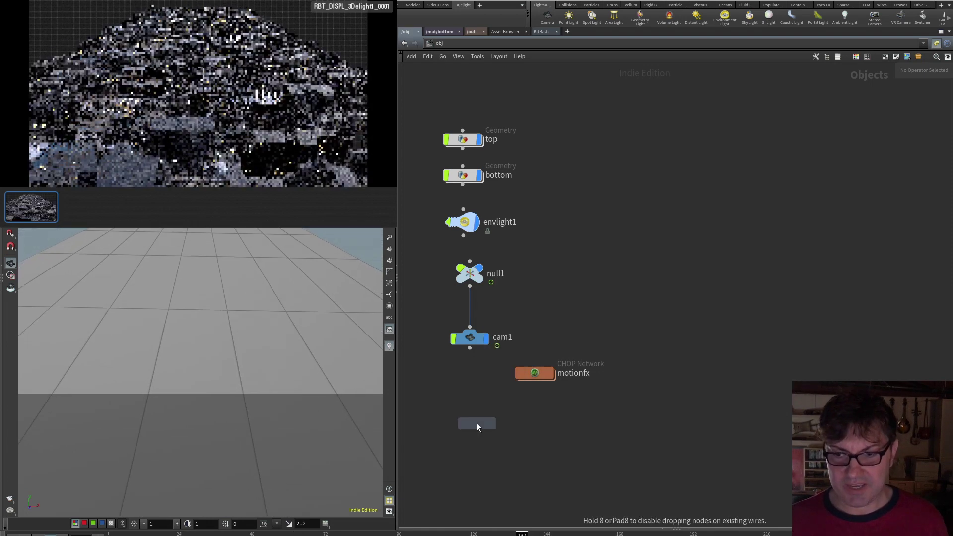
left_click(477, 423)
left_click_drag(477, 426, 470, 409)
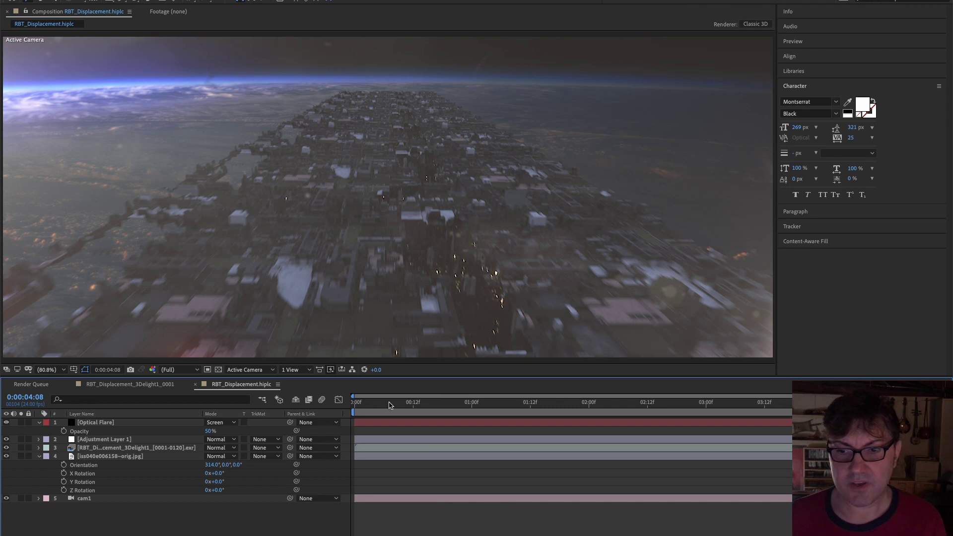
Switch to After Effects and review the composited city flyover in the RBT_Displacement.hiplc composition along its timeline
left_click(358, 403)
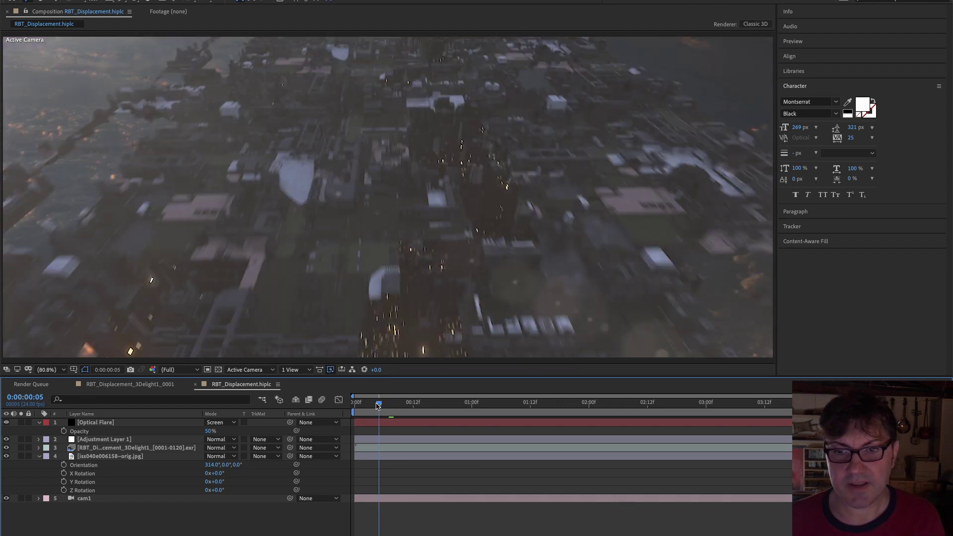
left_click_drag(357, 407, 351, 408)
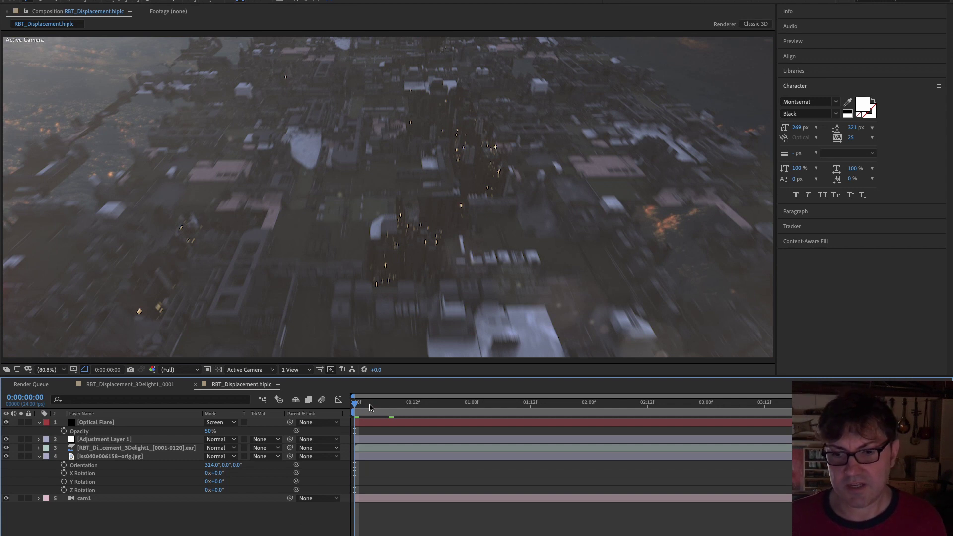
left_click_drag(356, 404, 746, 420)
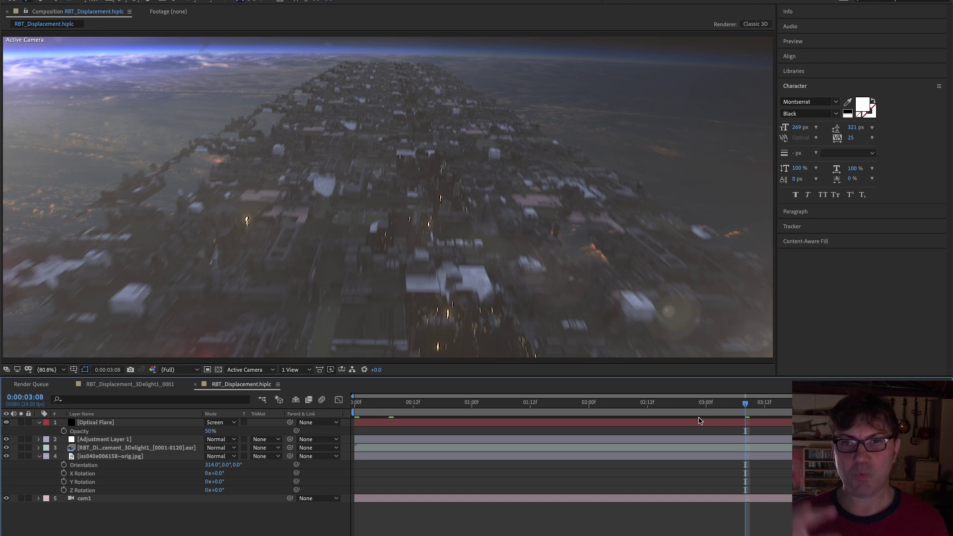
key("space")
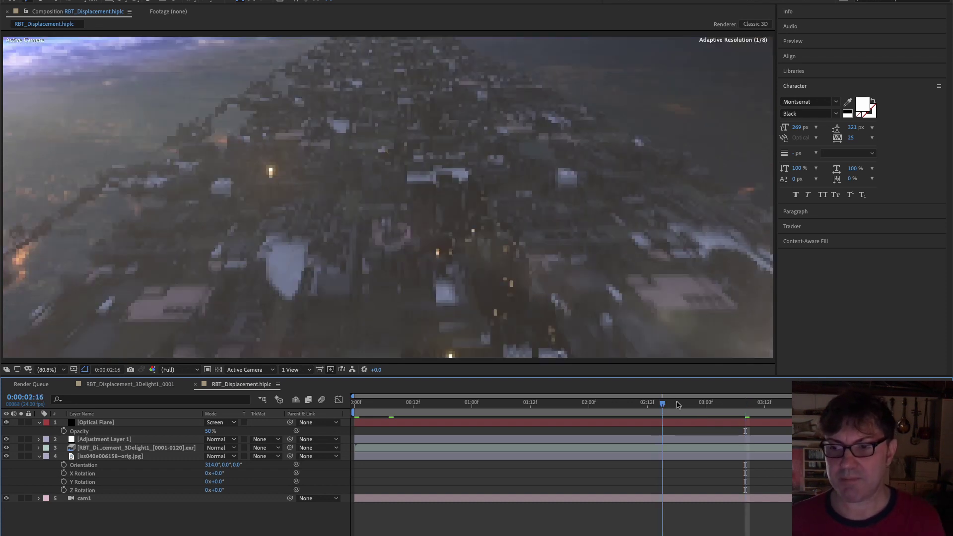